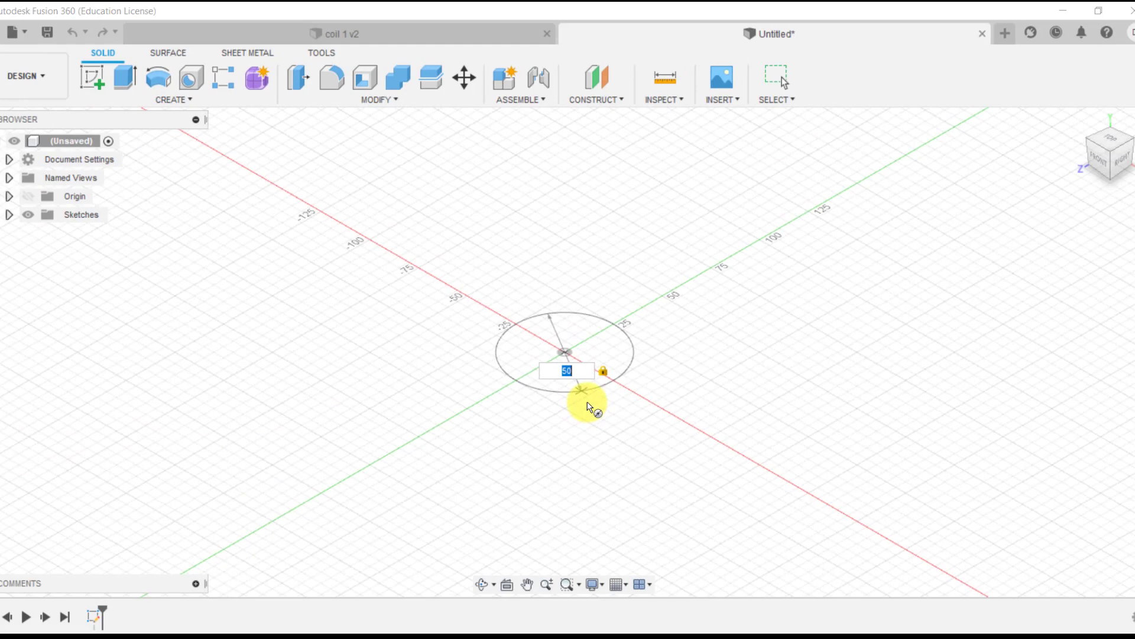
- Finish the coil's base circle at 50 mm diameter and choose Revolution and Height as the coil type
key(Return)
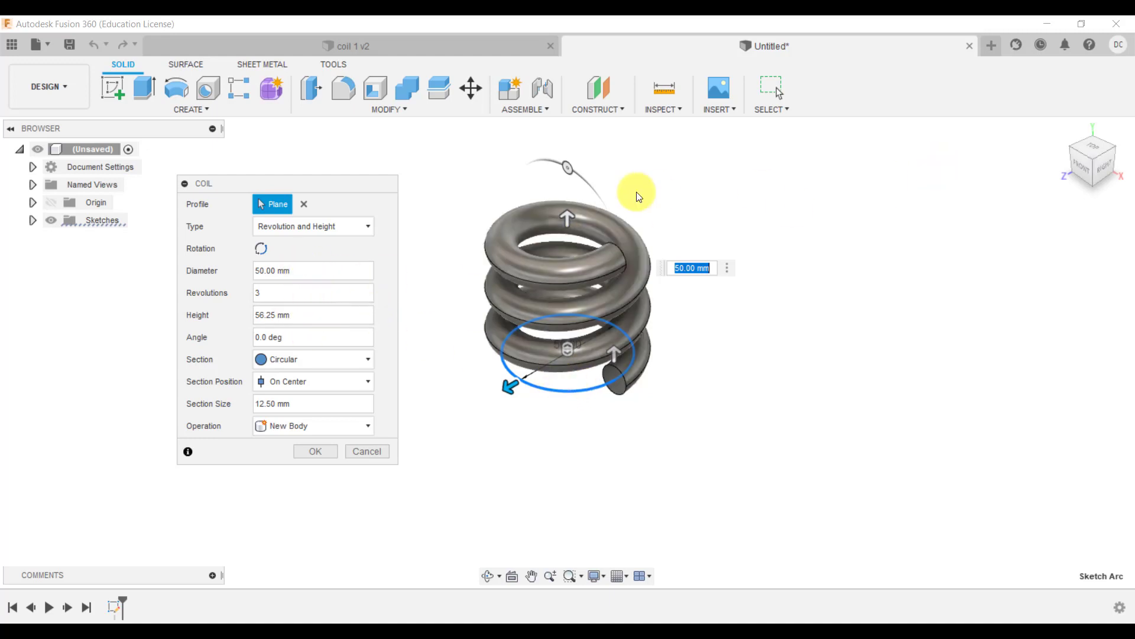
scroll(587, 223, up, 5)
scroll(544, 226, down, 1)
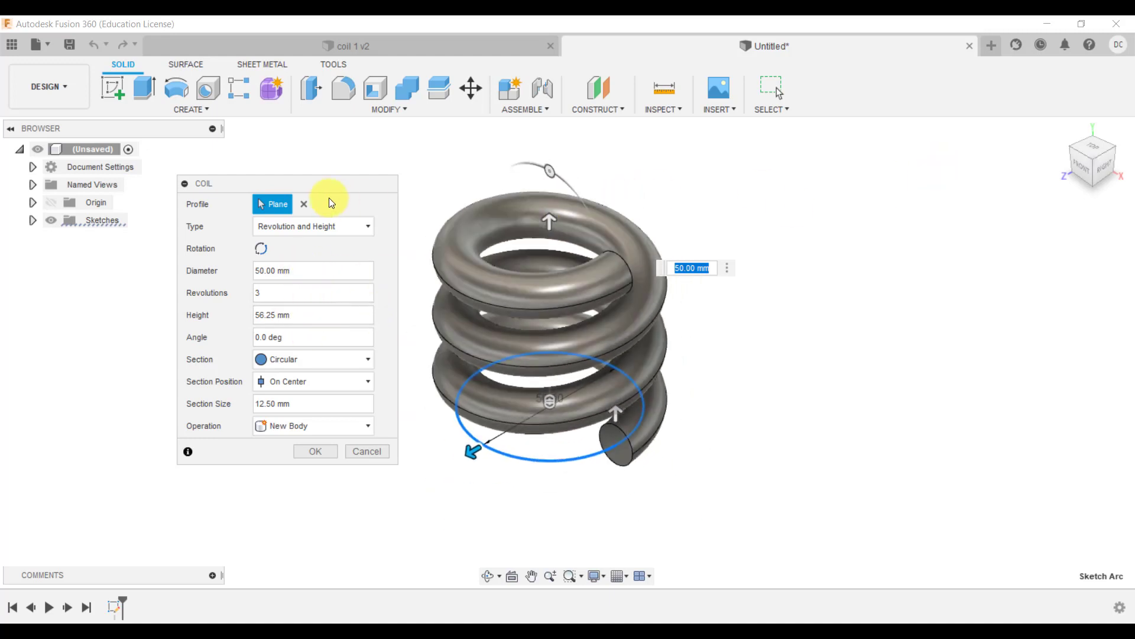
click(288, 228)
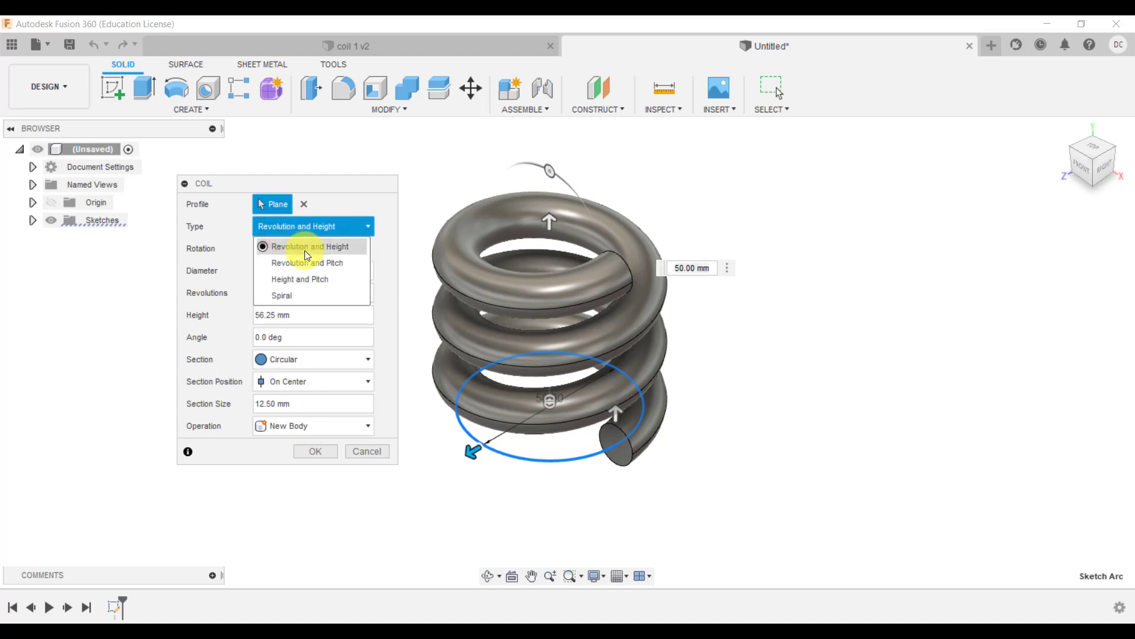
click(304, 250)
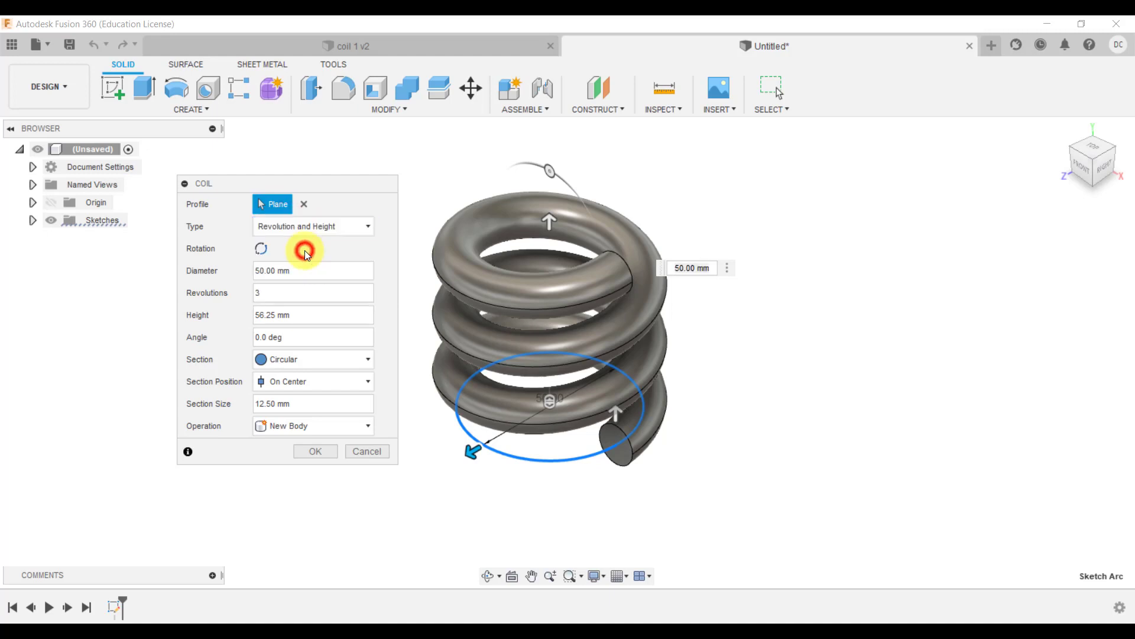
- Flip the coil's rotation direction back and forth to compare both, ending on the original direction
click(261, 250)
click(262, 250)
click(262, 251)
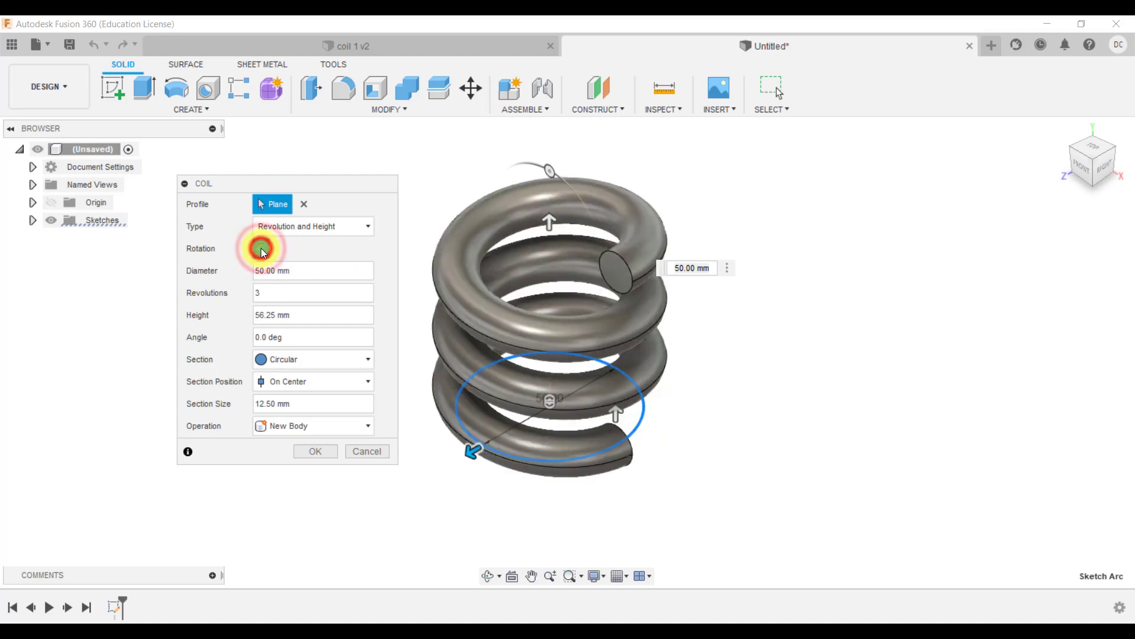
click(262, 250)
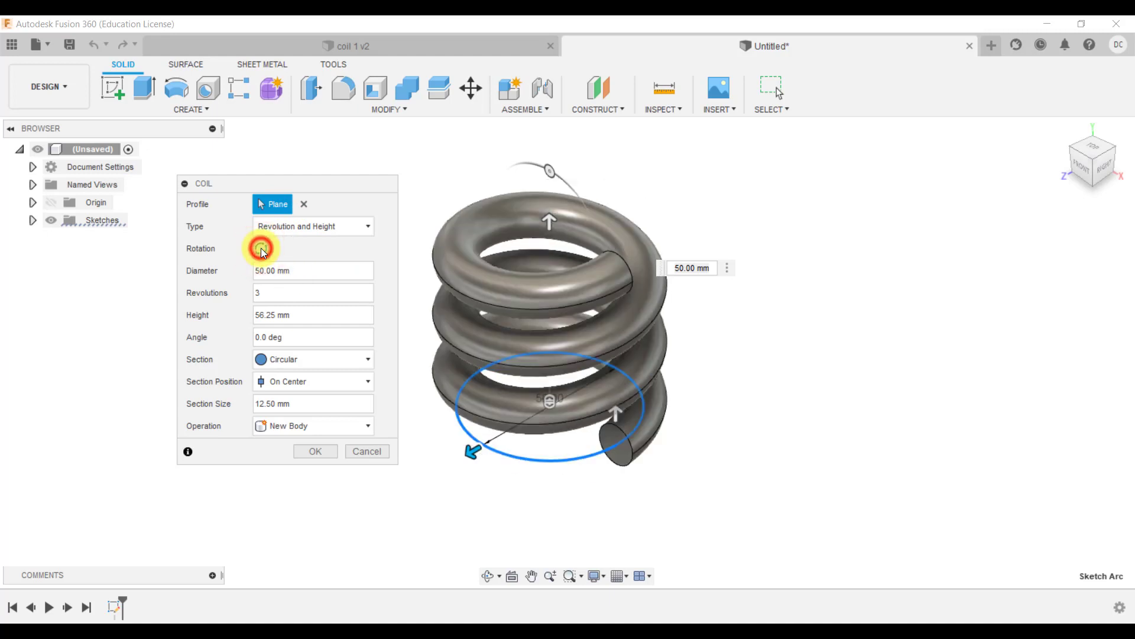
click(262, 250)
click(261, 250)
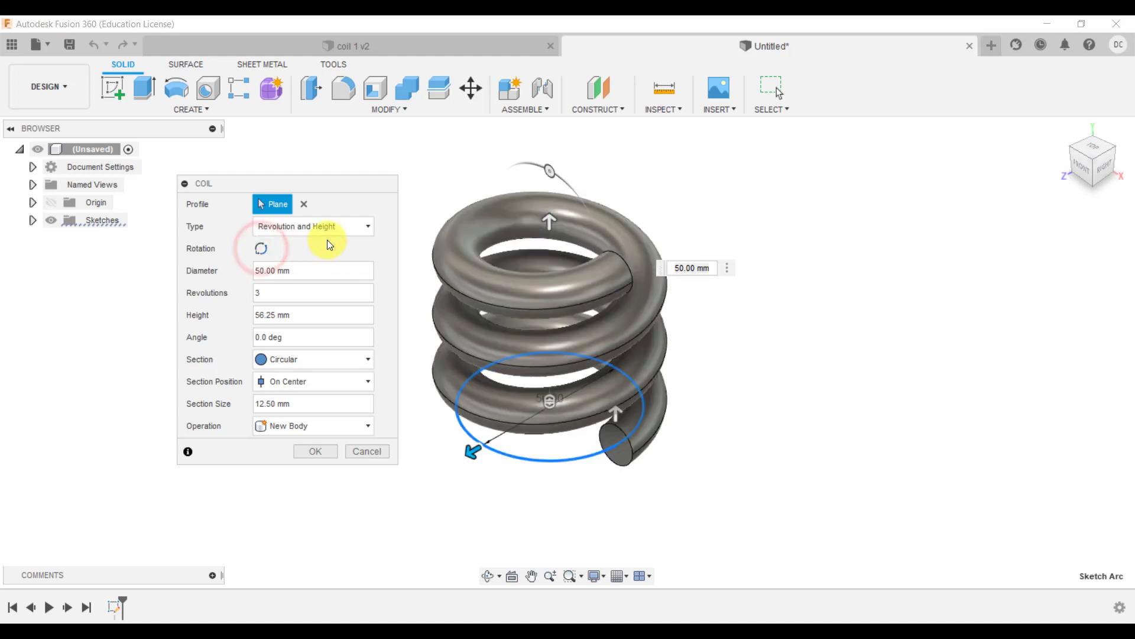
- Set the coil's diameter to 60 mm and move the Coil dialog clear of the model
click(309, 269)
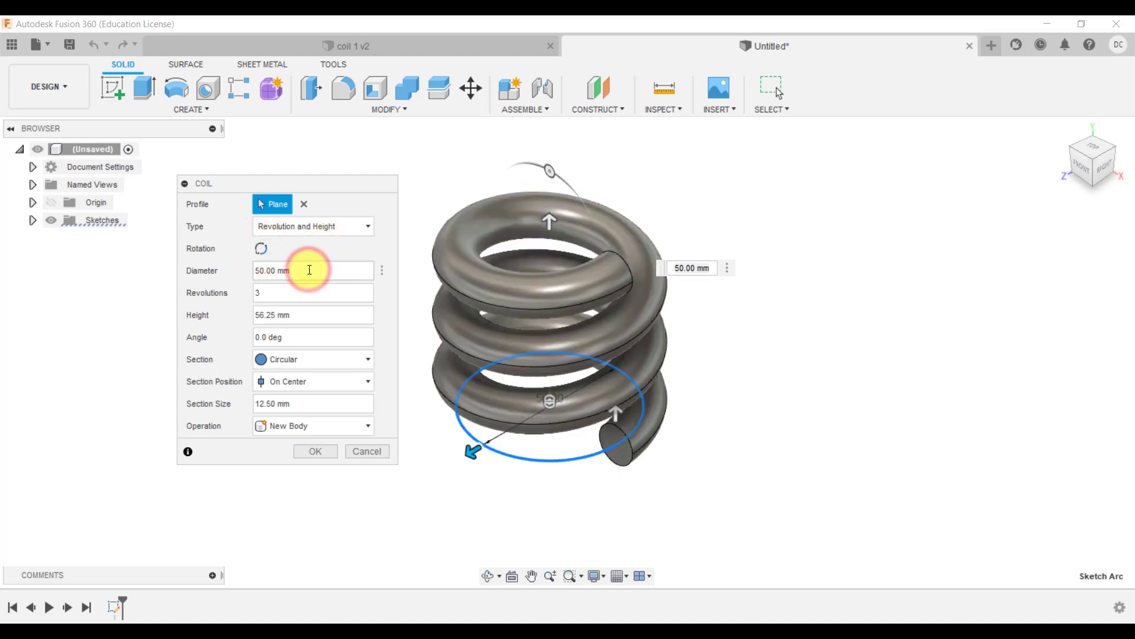
drag(292, 269, 253, 269)
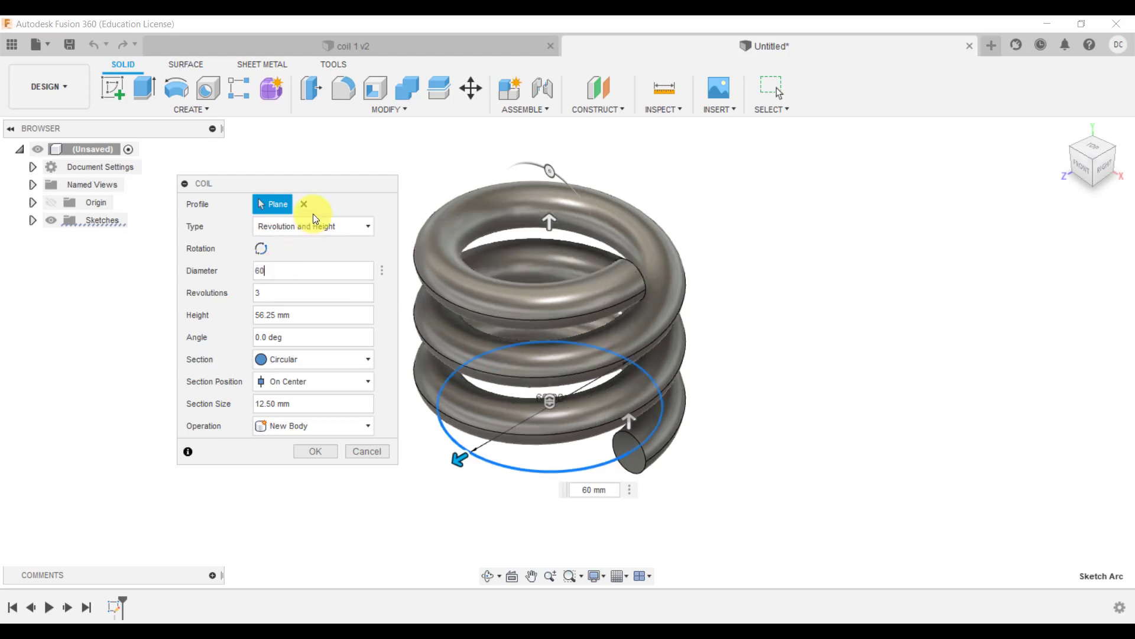
drag(321, 190, 291, 187)
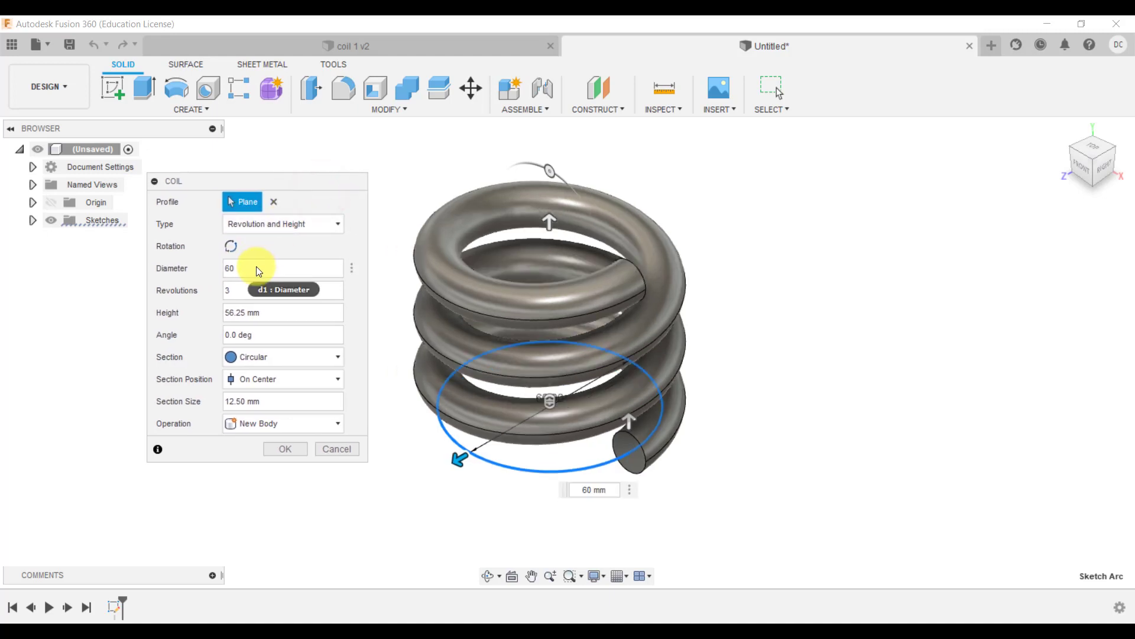
- Set the coil's height to 70 mm and stretch it to 80 mm directly on the model
click(283, 312)
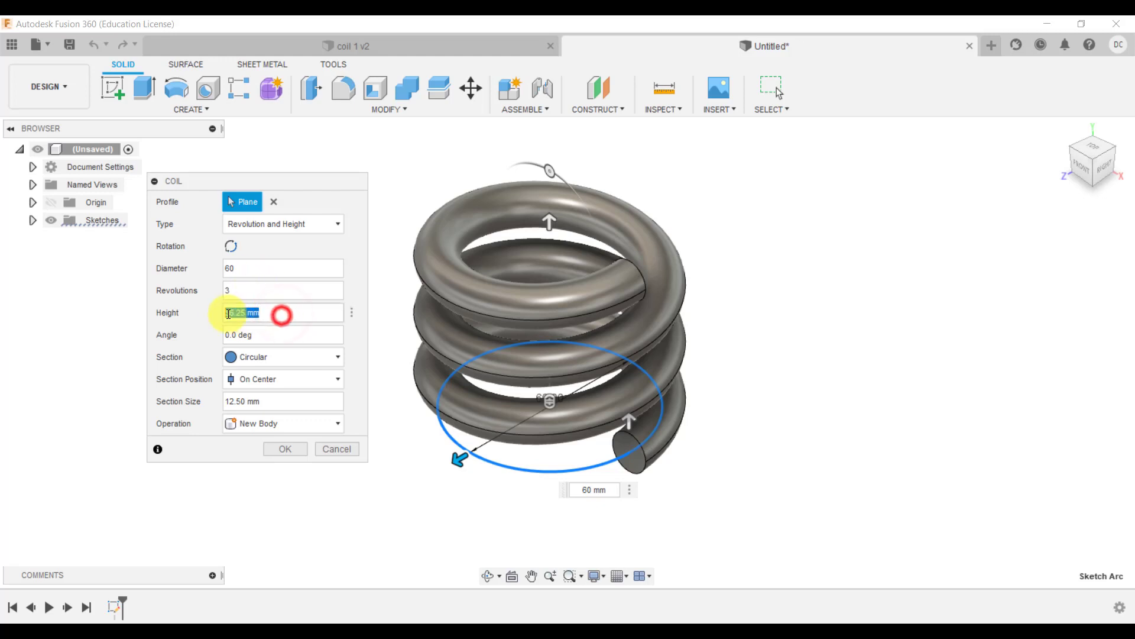
text(70)
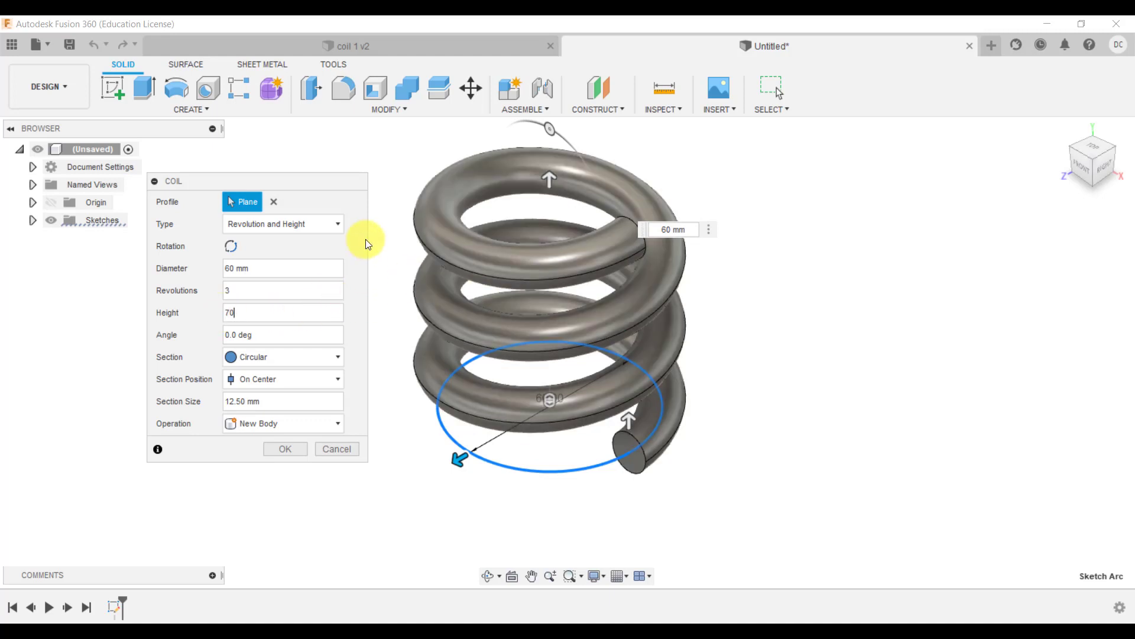
click(360, 203)
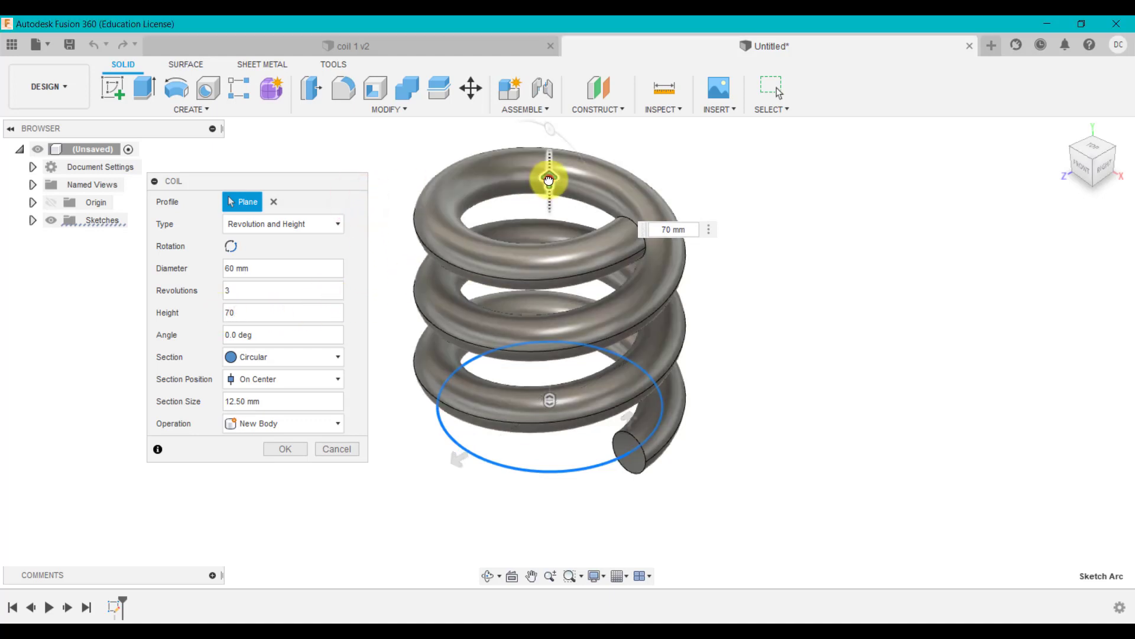
drag(549, 178, 530, 156)
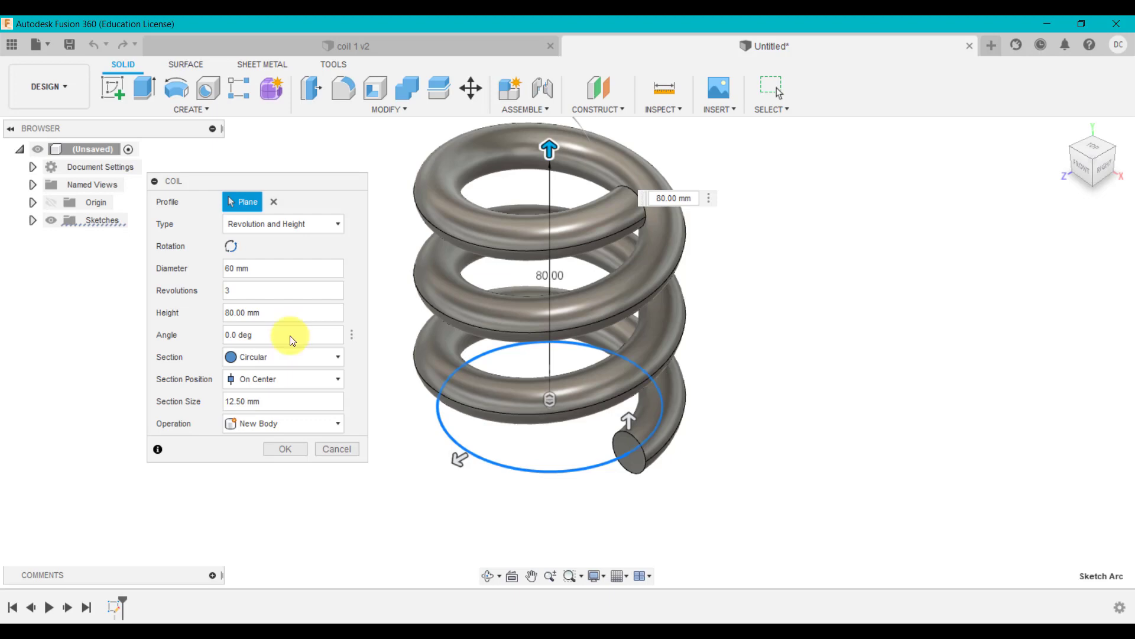
- Set the coil's number of revolutions to 5
click(253, 290)
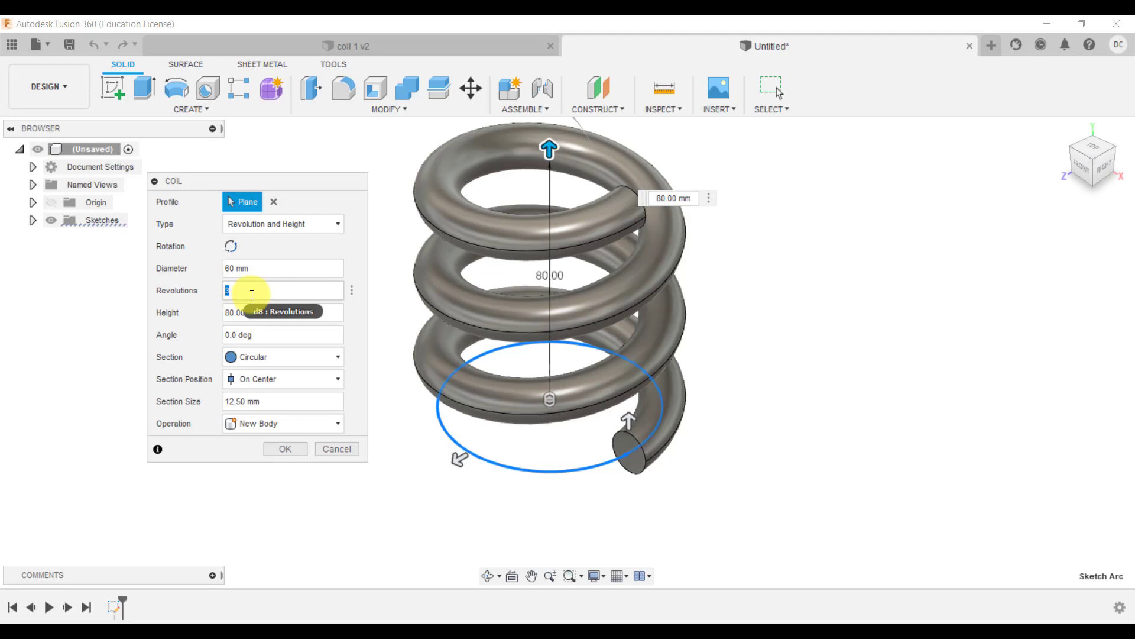
text(5)
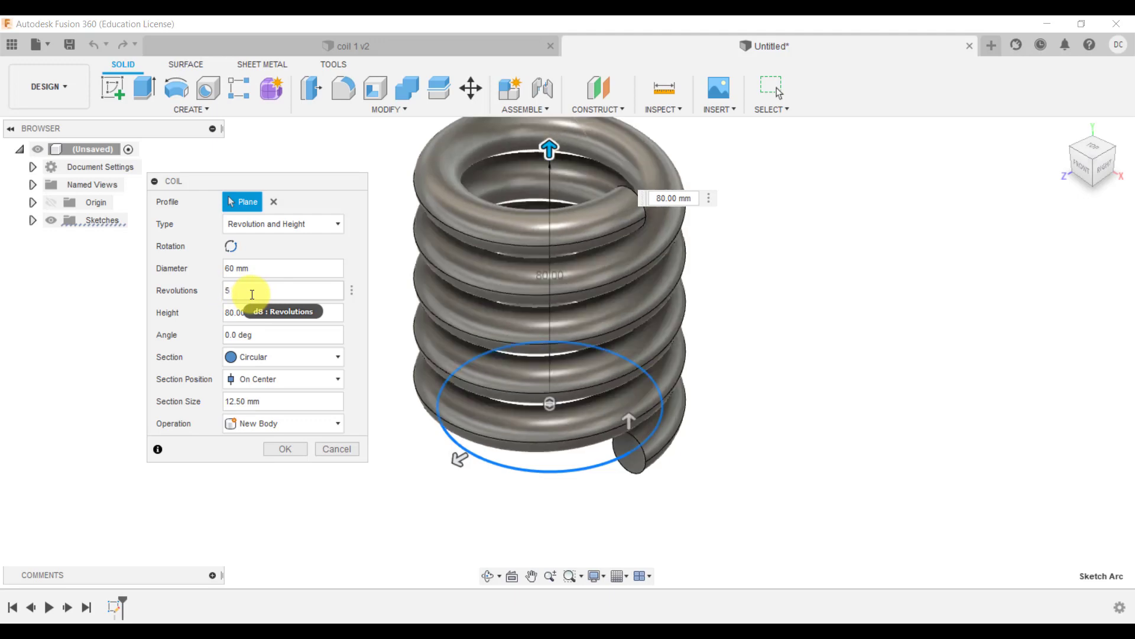
click(1078, 167)
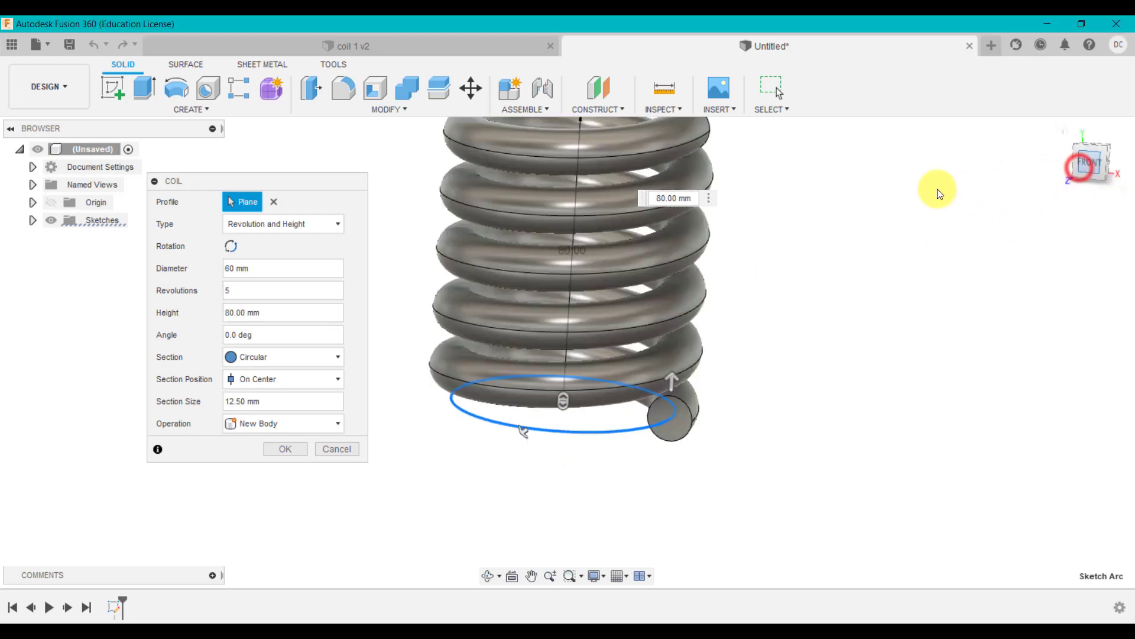
scroll(674, 218, down, 4)
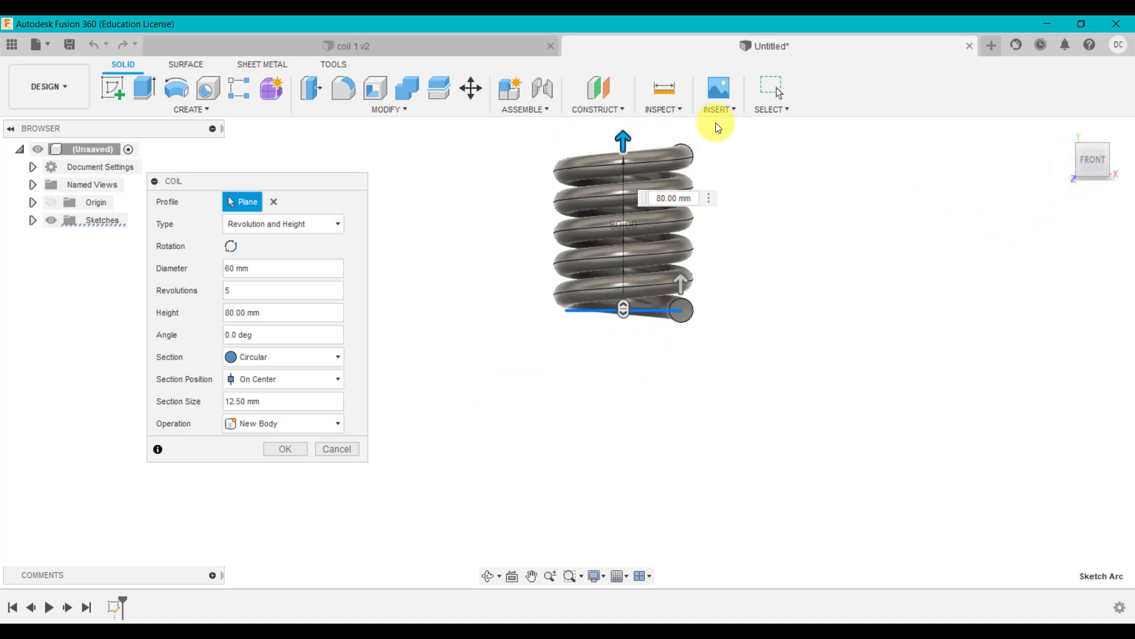
scroll(714, 121, up, 4)
- Try 3 and 6 revolutions for the coil and return the count to 5
click(230, 290)
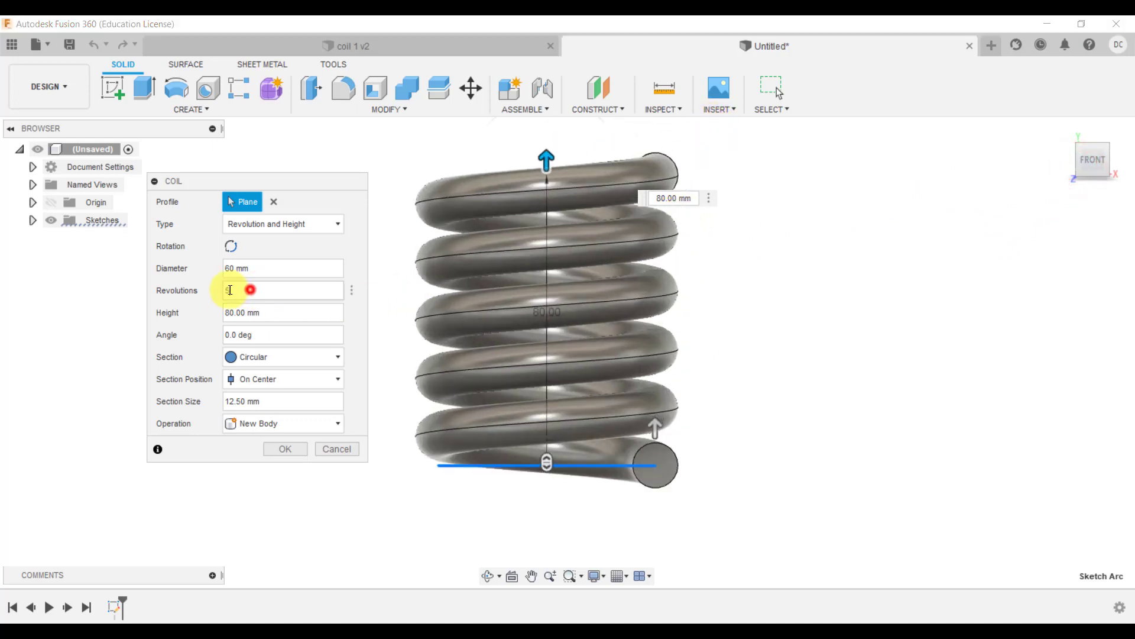
key(BackSpace)
text(3)
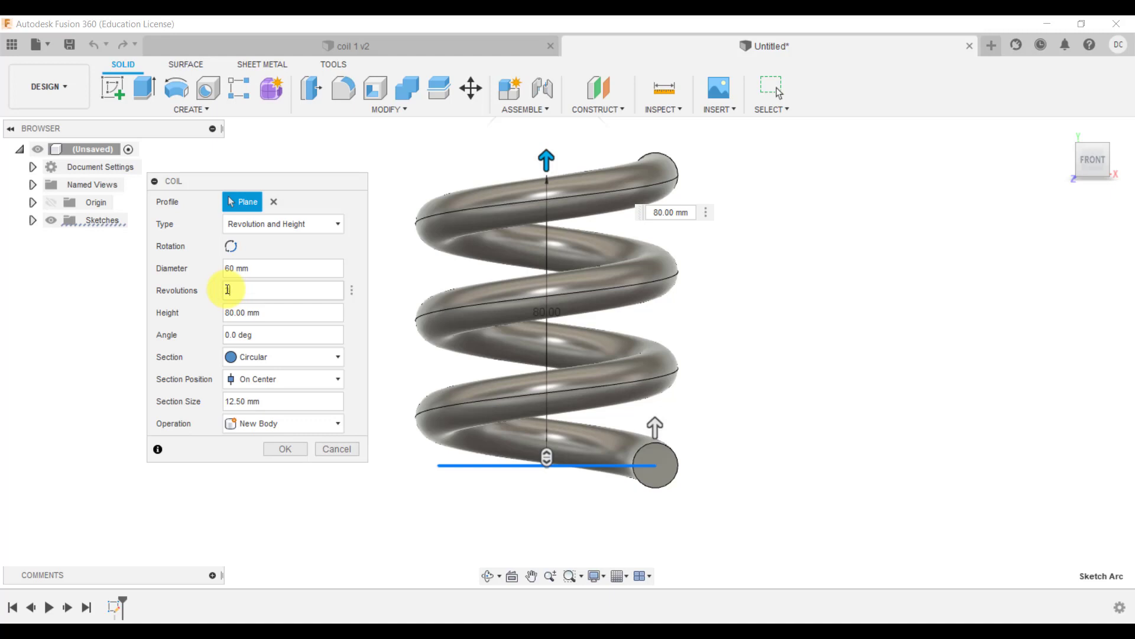
double_click(227, 291)
text(6)
text(5)
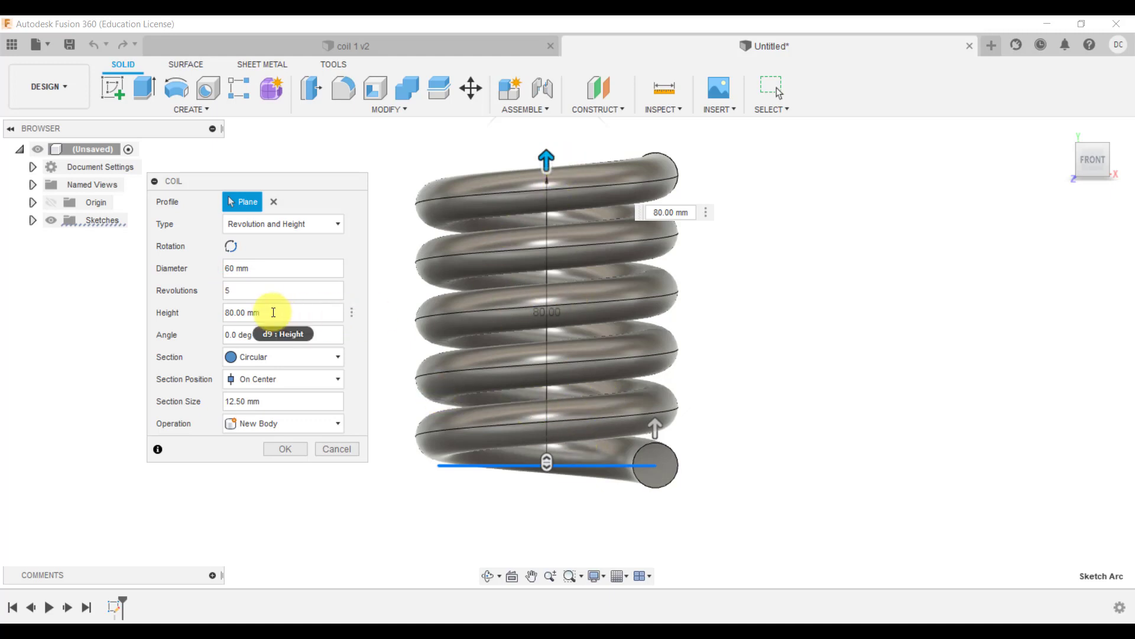
- Try a Square section for the coil and return it to Circular
click(268, 361)
click(267, 394)
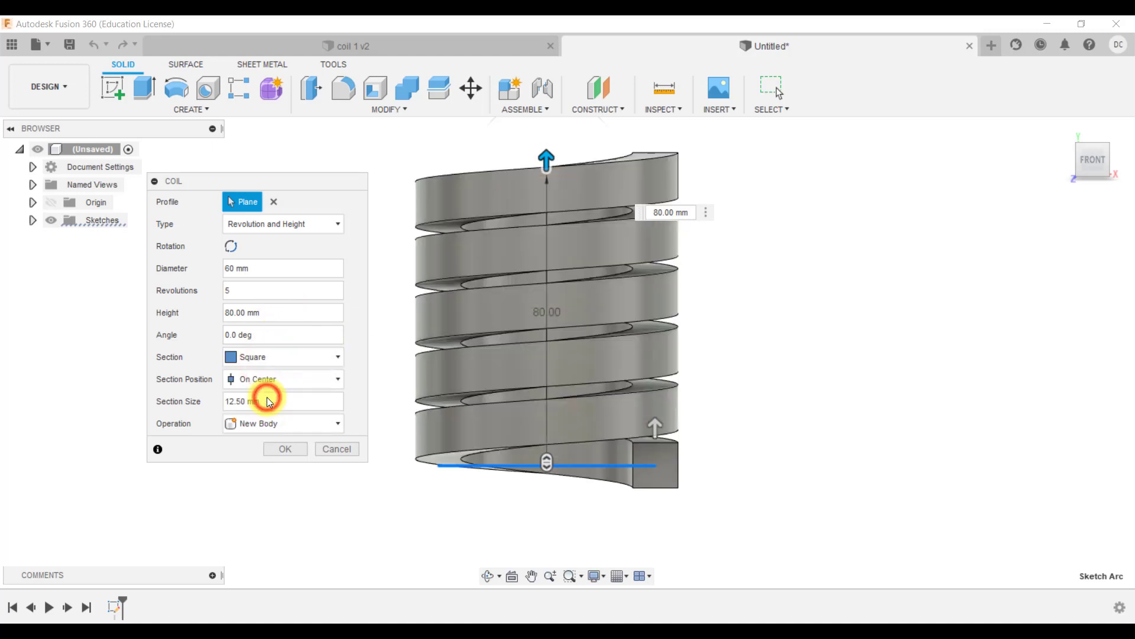
click(265, 359)
click(268, 379)
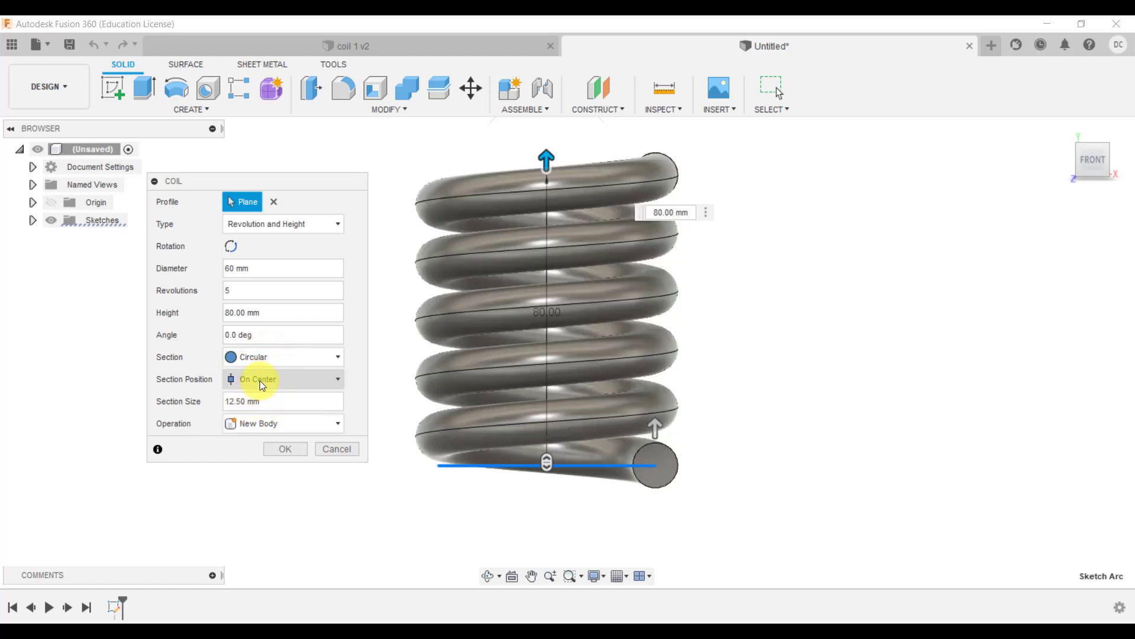
- Try the Inside section position for the coil and return it to On Center
mouse_move(1076, 141)
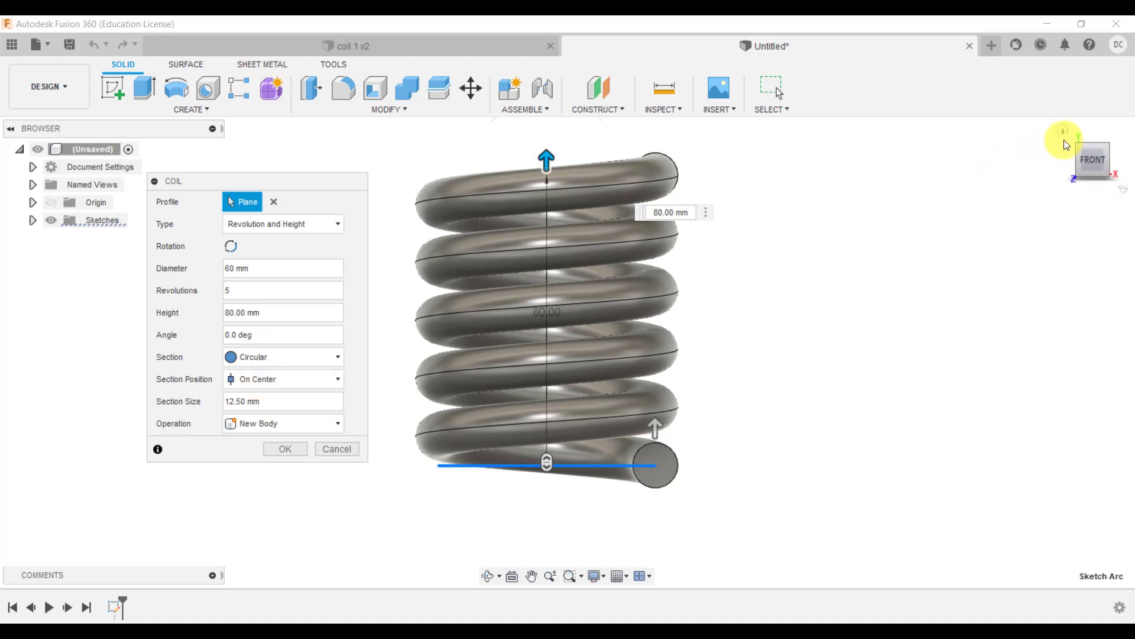
click(1094, 138)
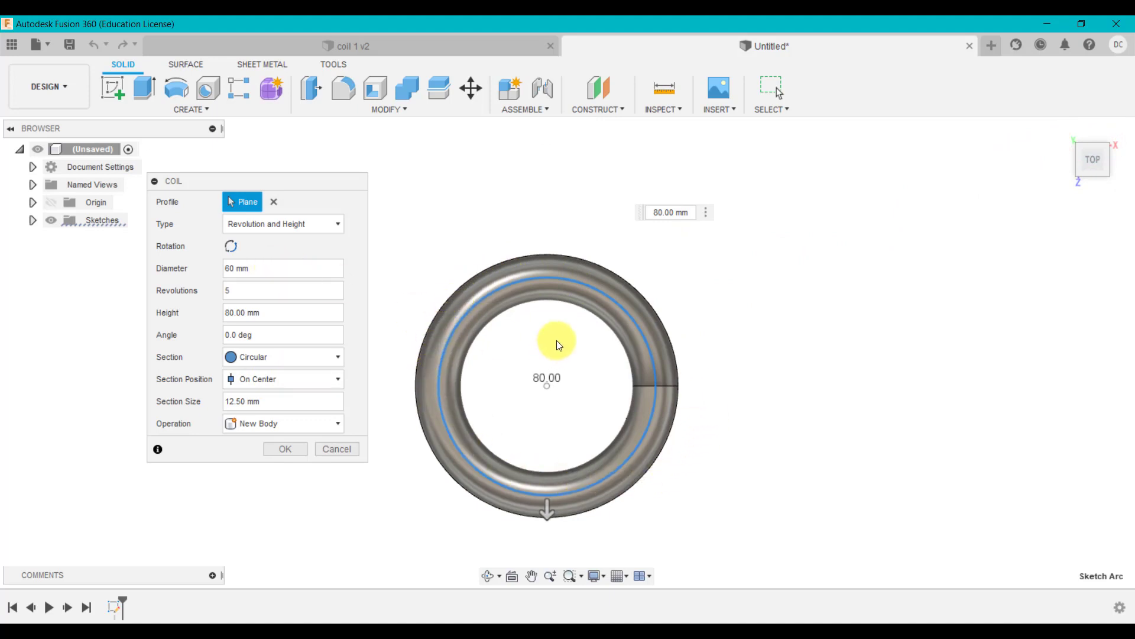
click(268, 379)
click(268, 400)
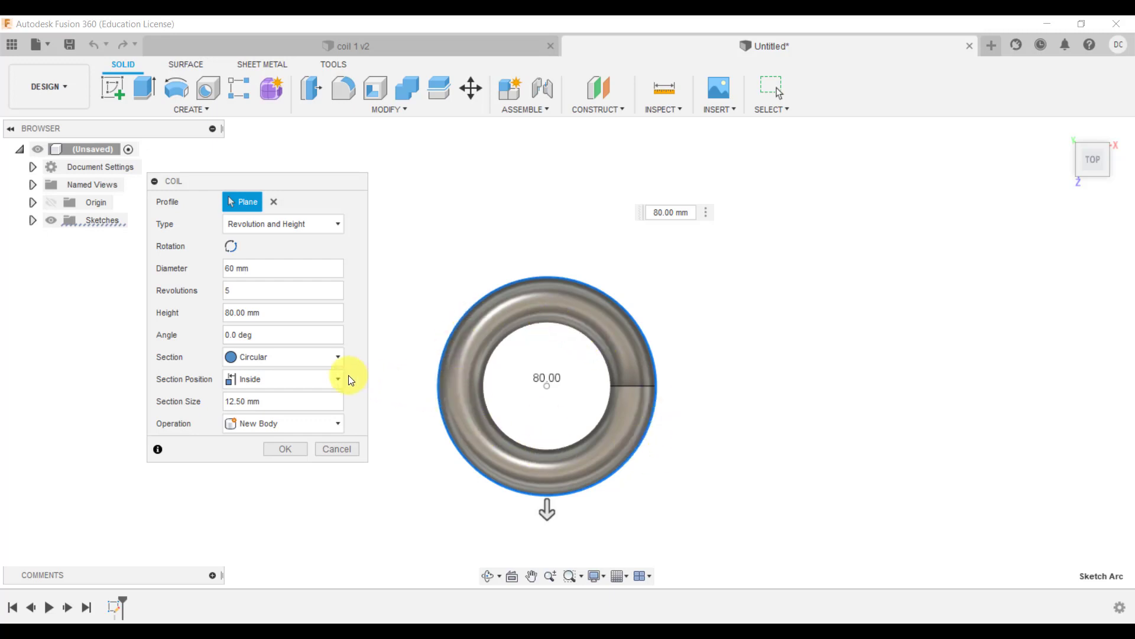
click(285, 378)
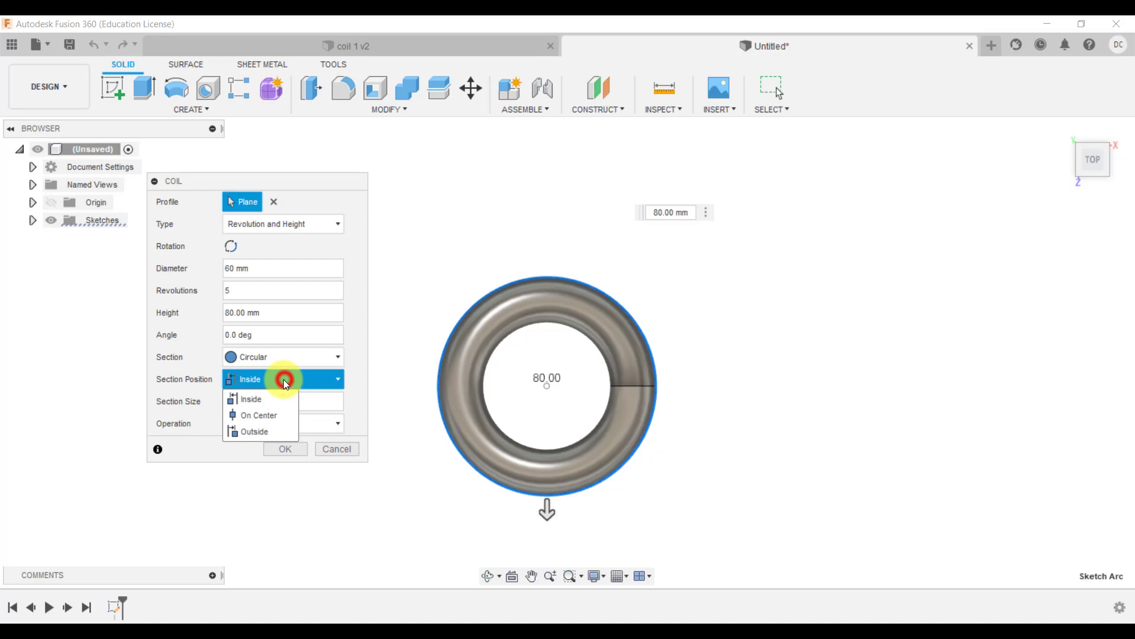
click(265, 416)
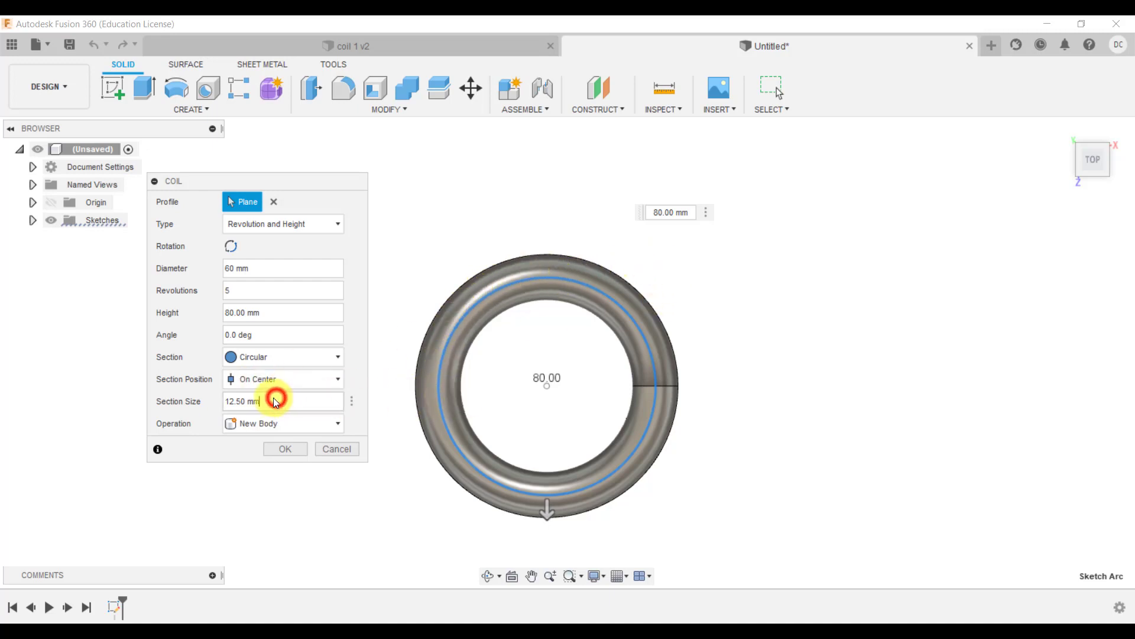
- Set the section size to 10 mm and the section position to Outside, and create the coil
drag(275, 401, 226, 397)
text(10)
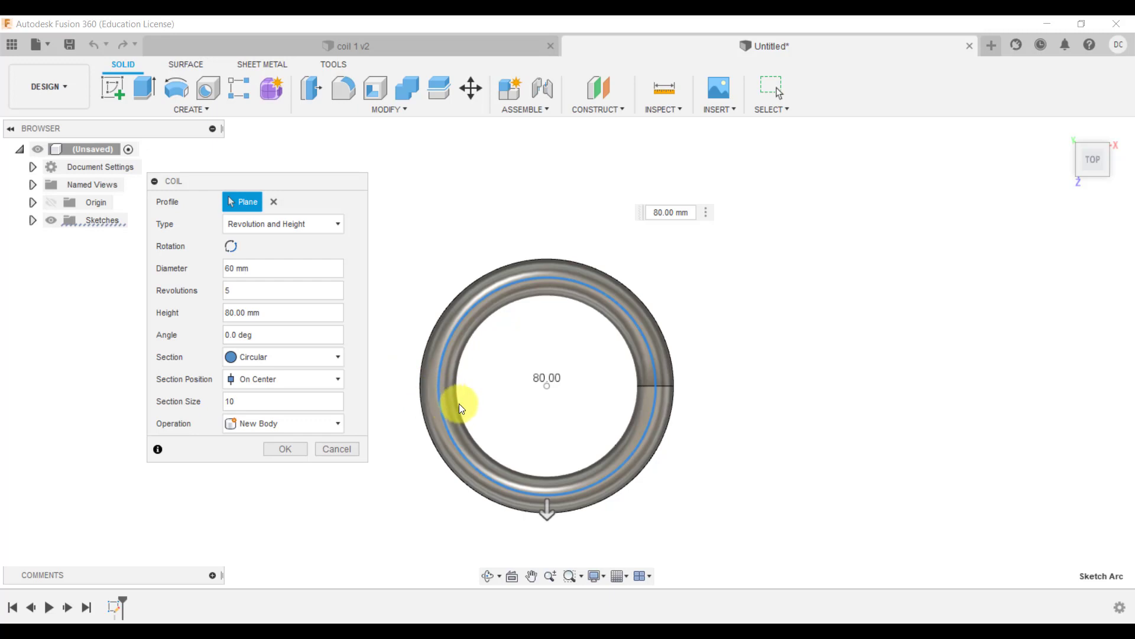
click(297, 378)
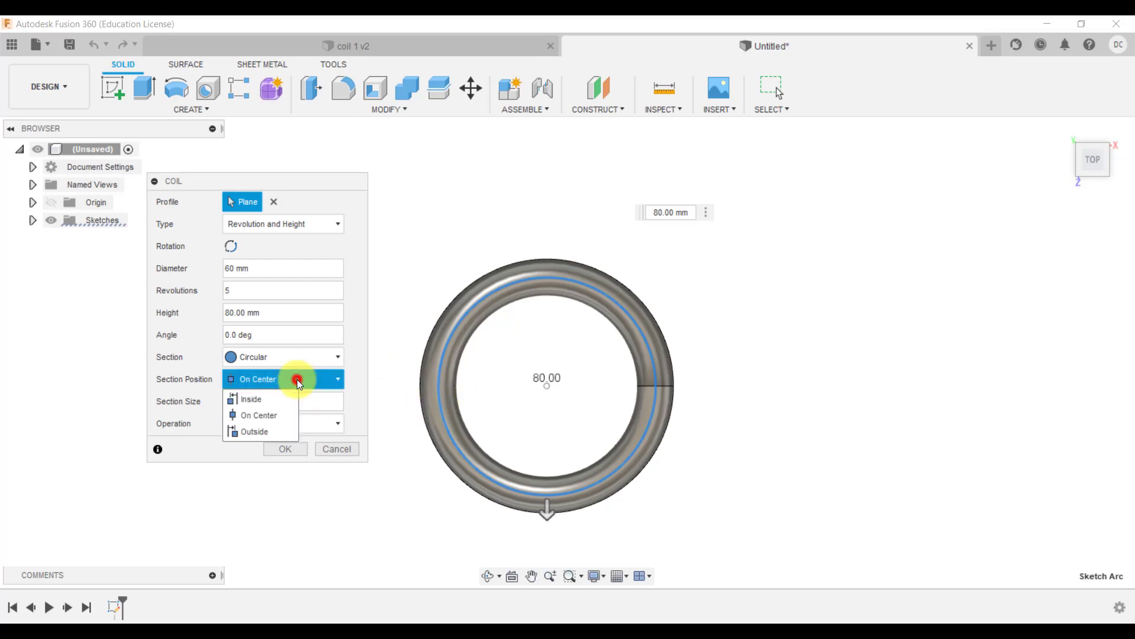
click(267, 431)
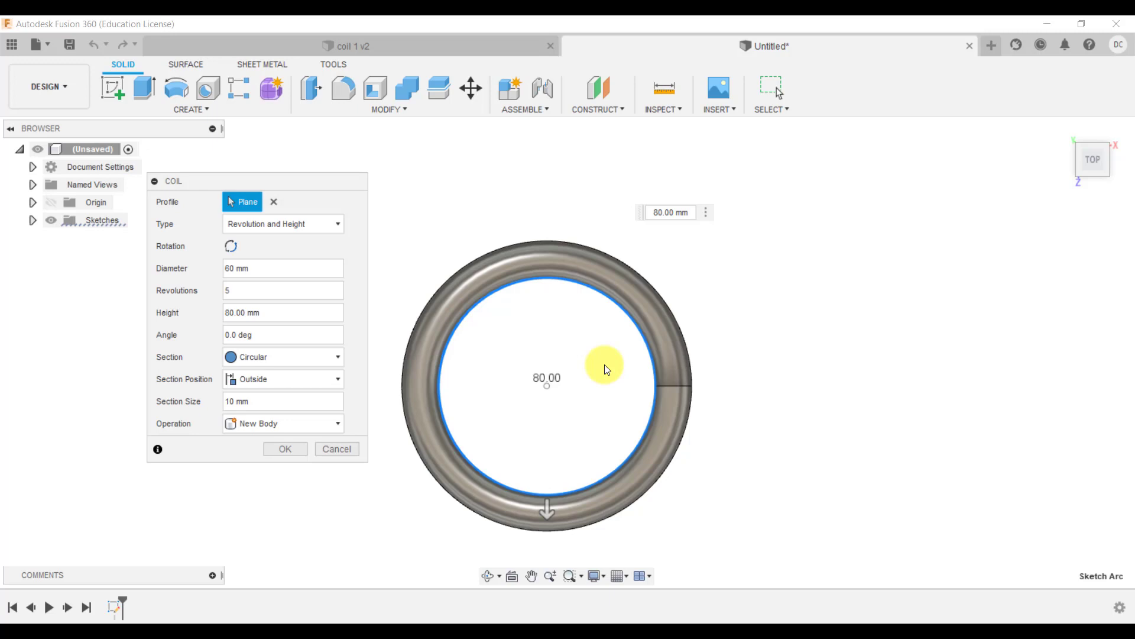
click(1061, 128)
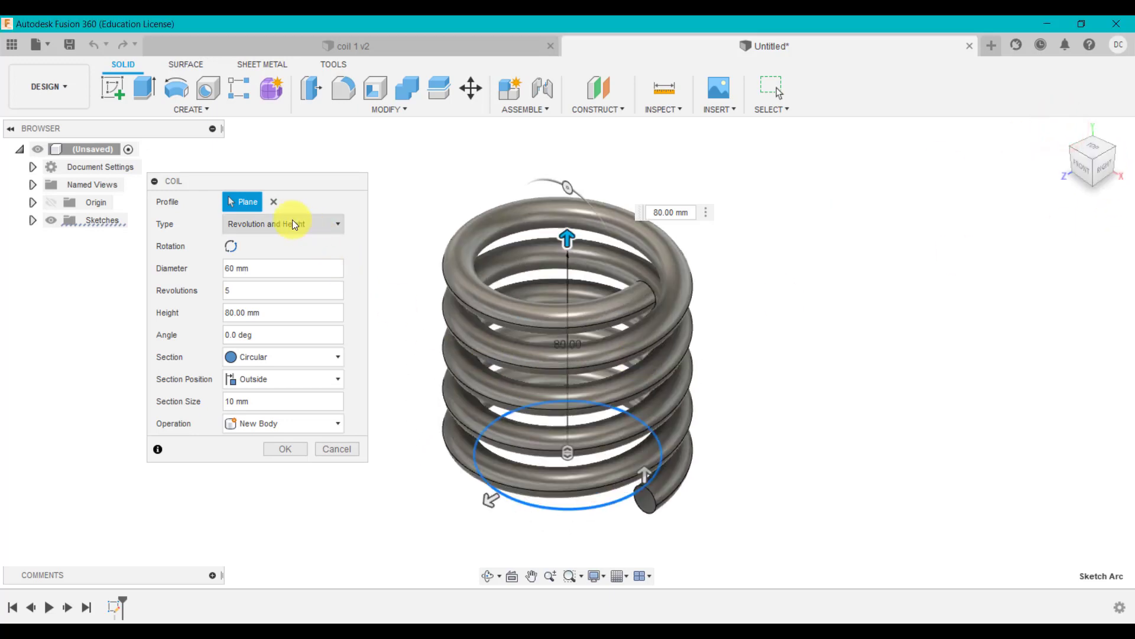
click(288, 448)
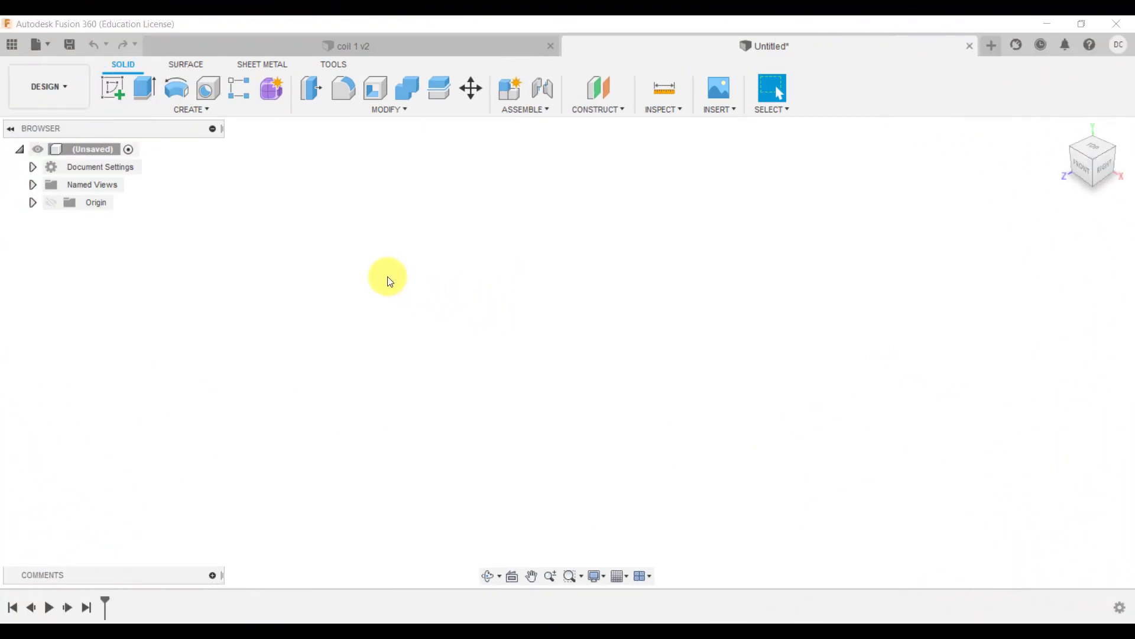
- Start a new coil with a 50 mm base circle centred on the origin of the horizontal plane
click(207, 109)
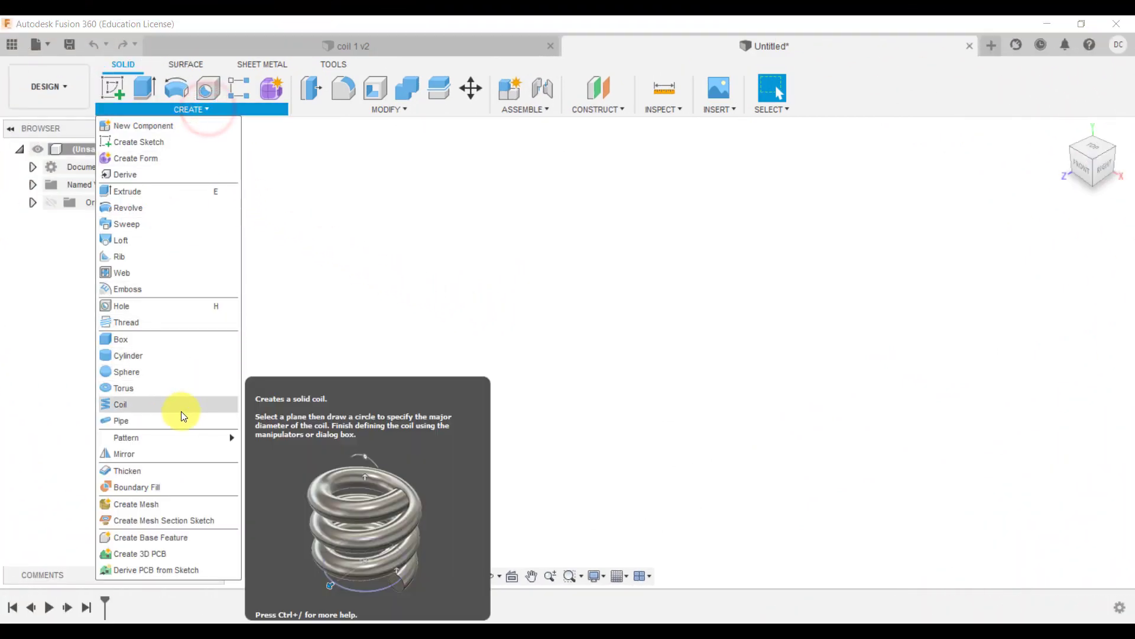
click(181, 409)
click(567, 393)
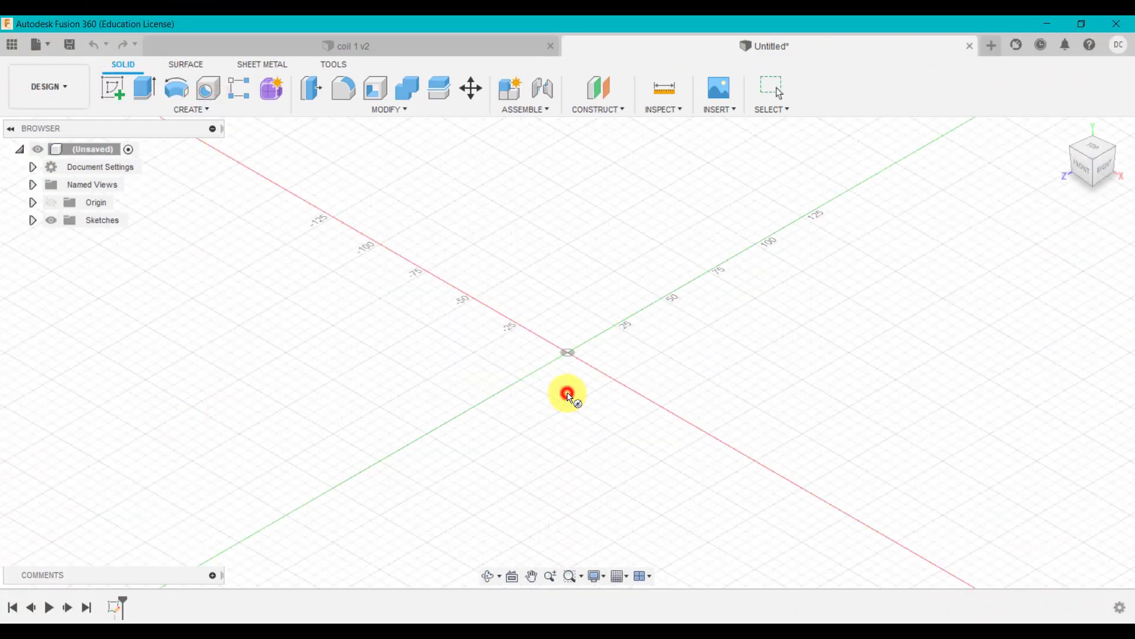
click(572, 356)
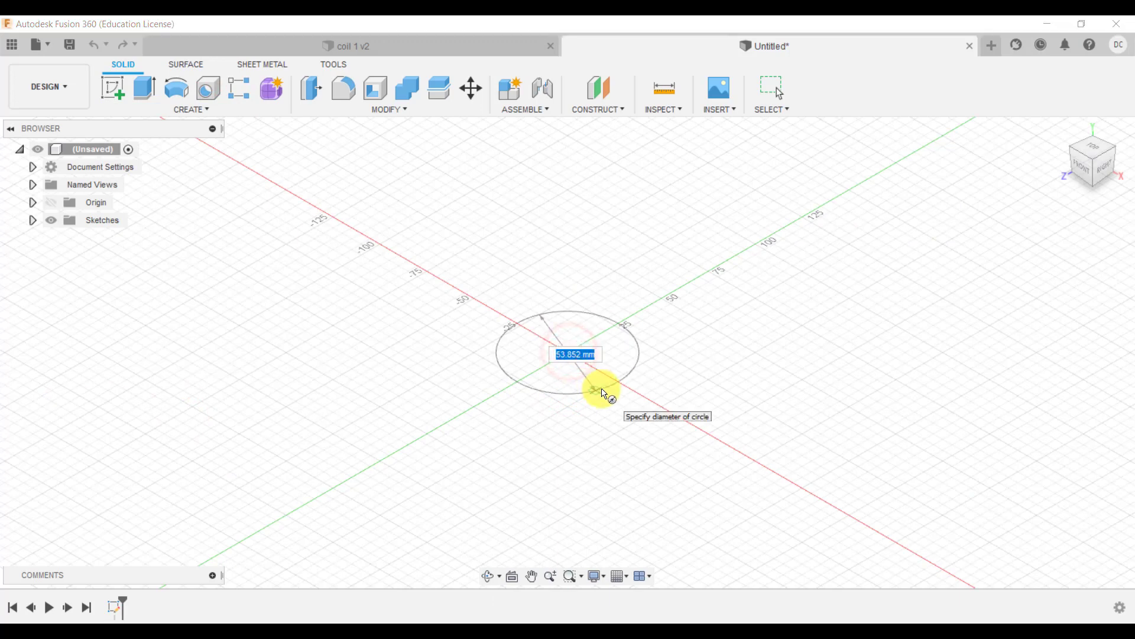
text(50)
key(Return)
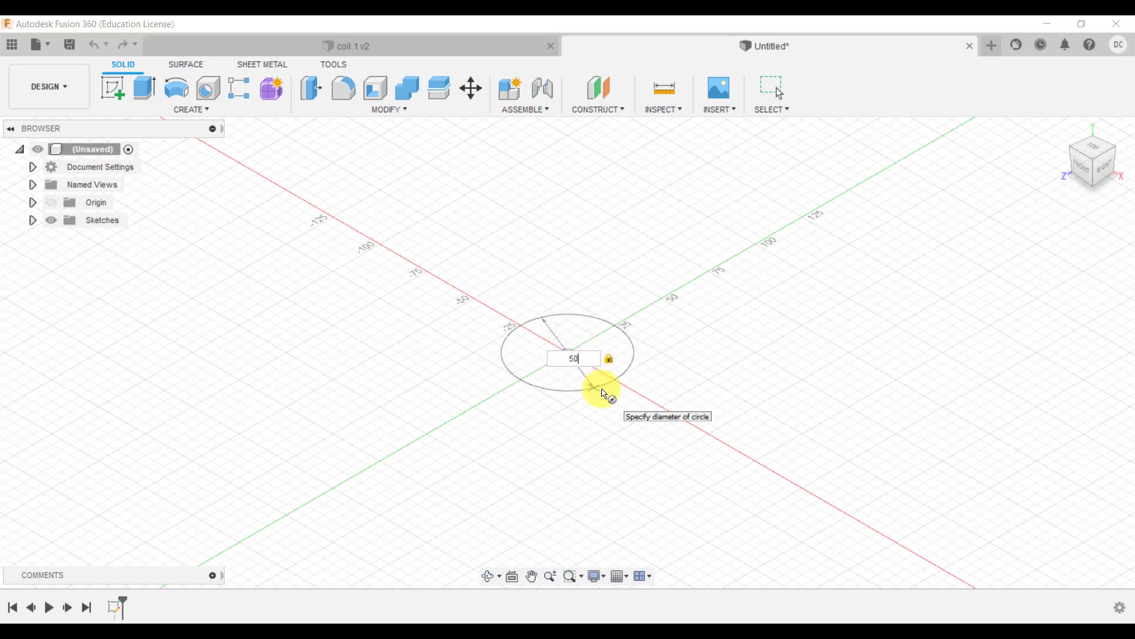
key(Return)
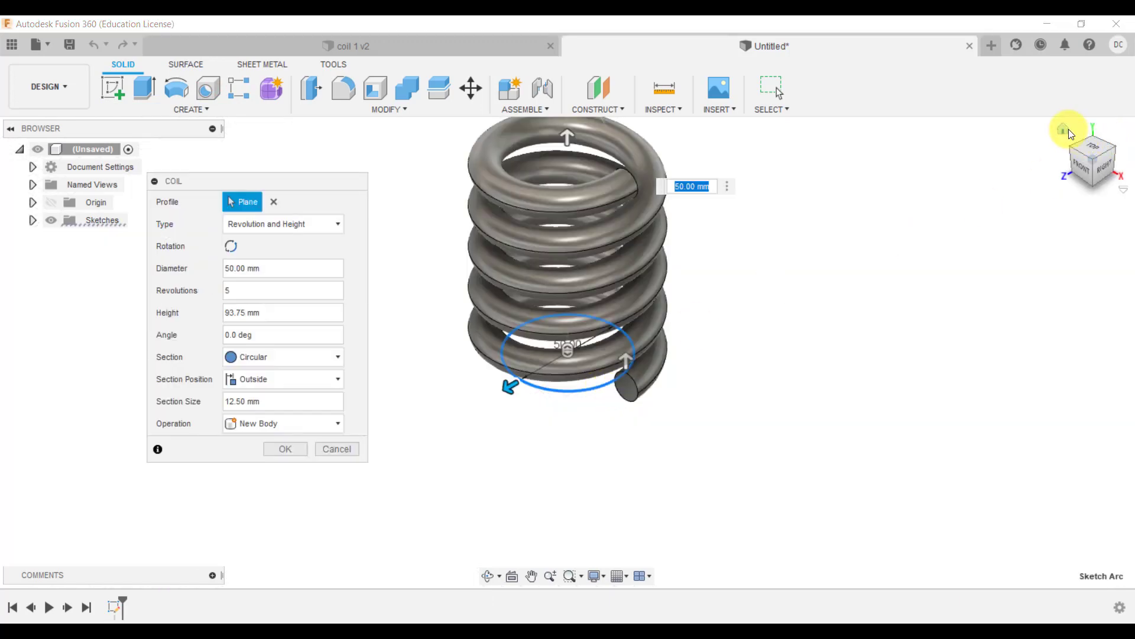
click(1068, 131)
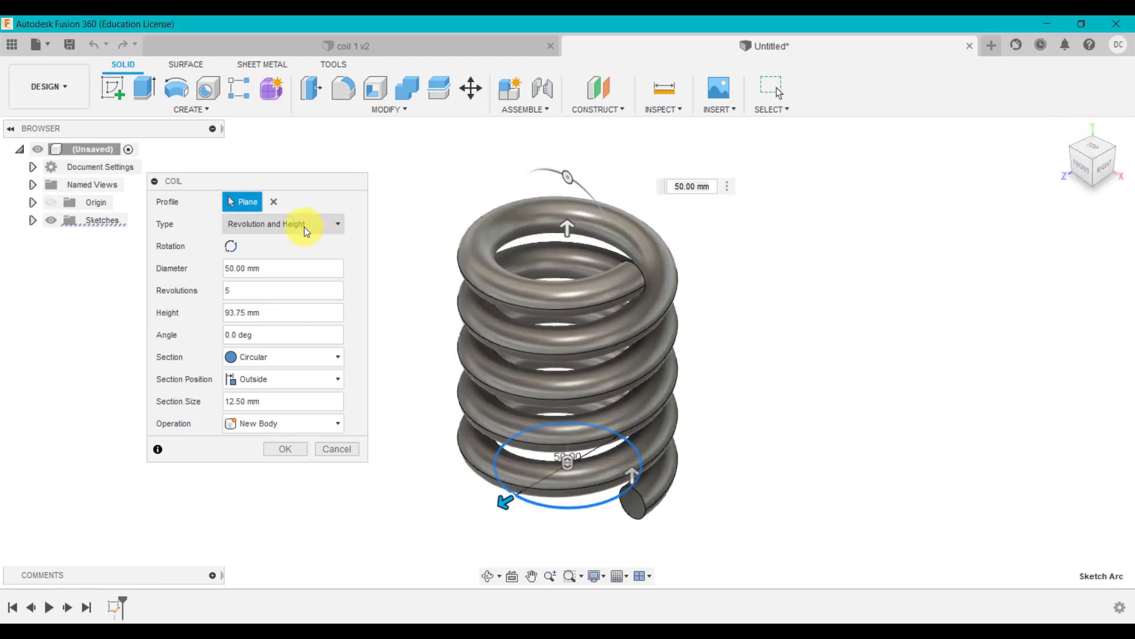
- Set the coil type to Revolution and Pitch, and try the opposite rotation direction before restoring the original one
click(304, 226)
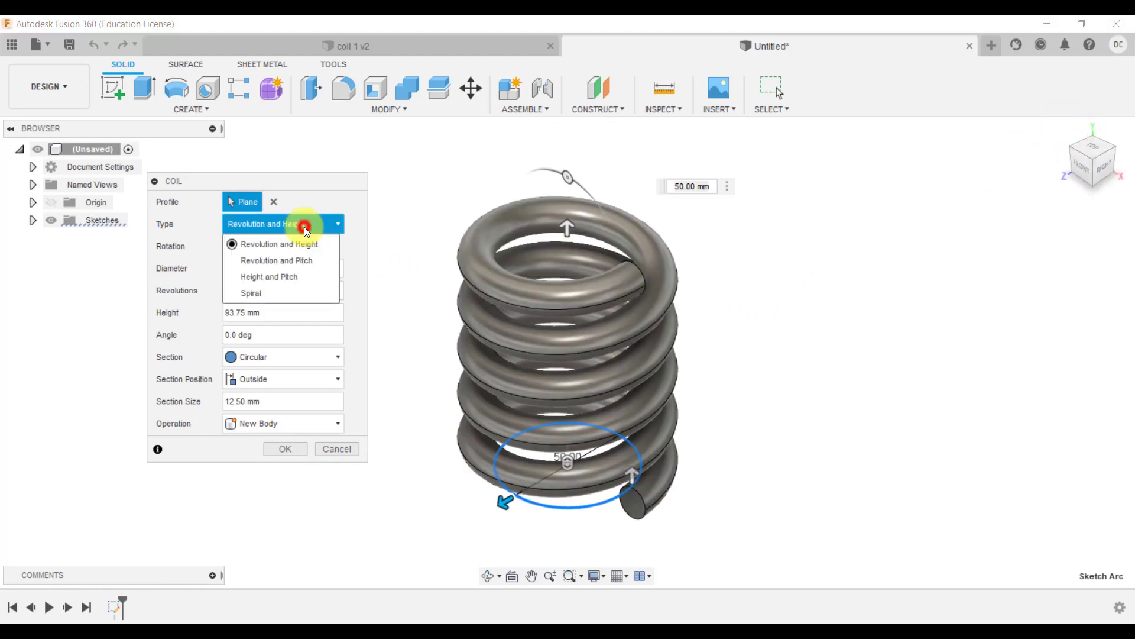
click(301, 262)
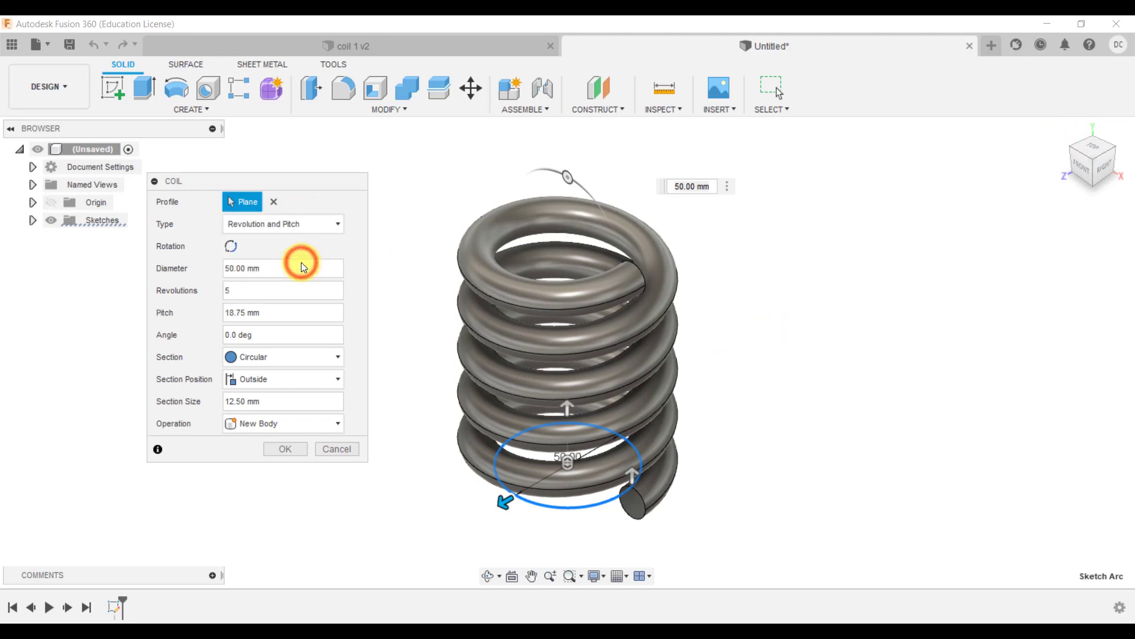
click(230, 246)
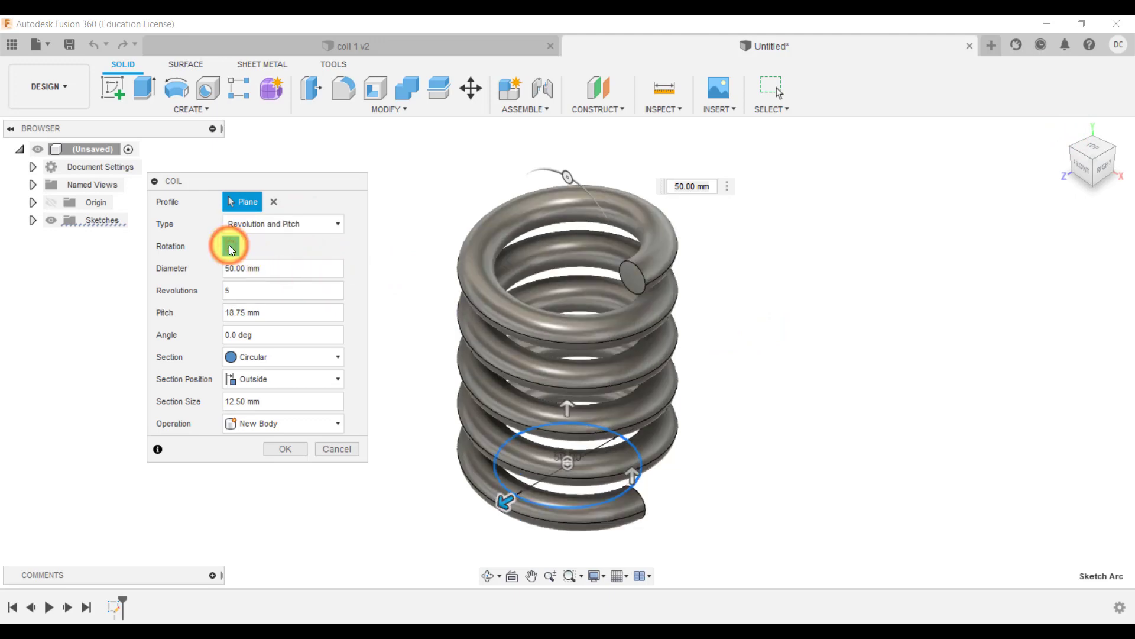
click(230, 246)
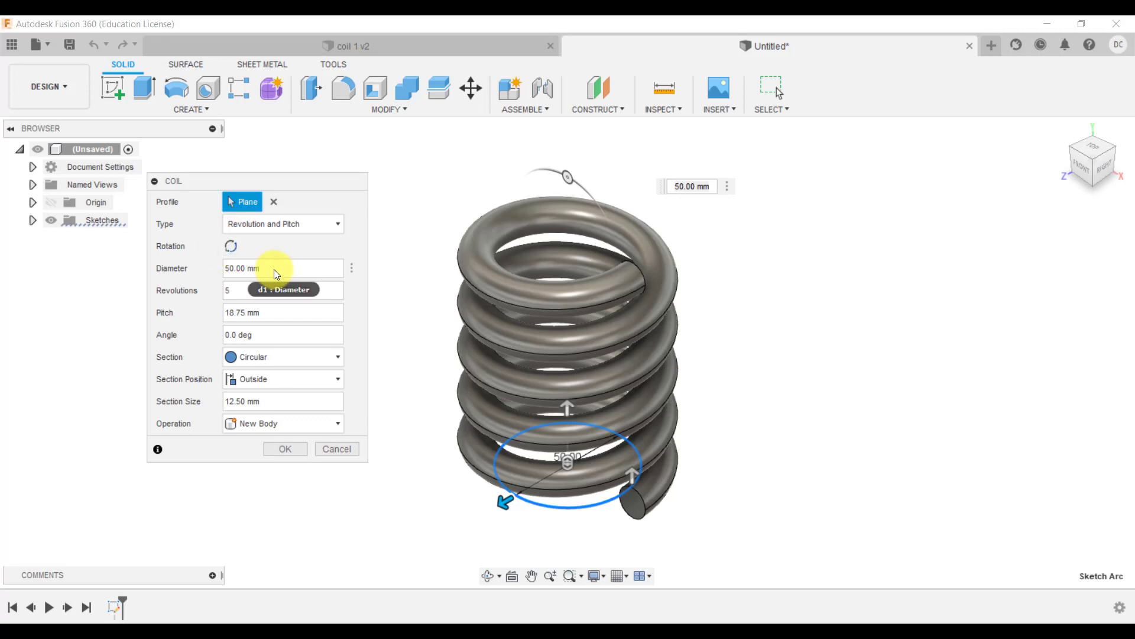
- Set the coil's diameter to 60 mm and its number of revolutions to 8
drag(274, 269, 225, 272)
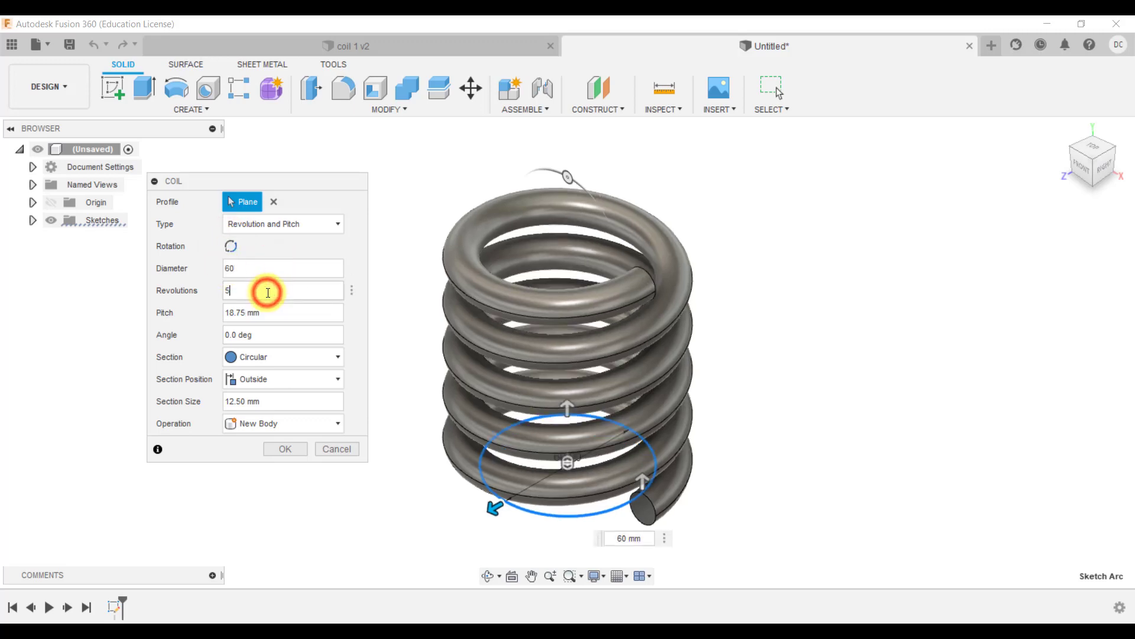
click(1080, 167)
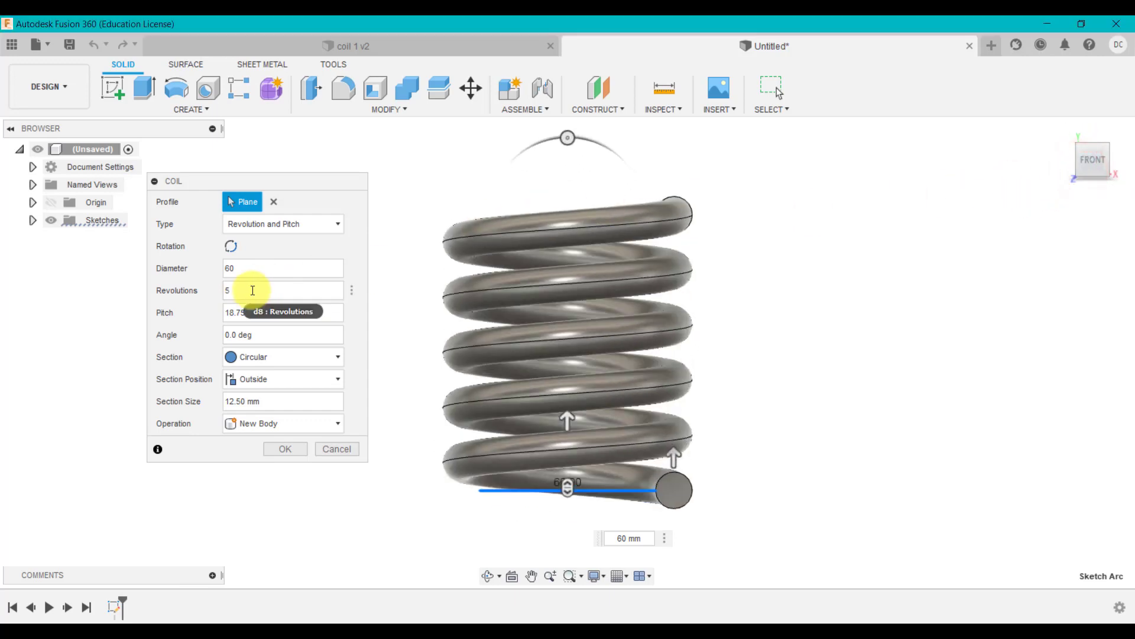
double_click(243, 289)
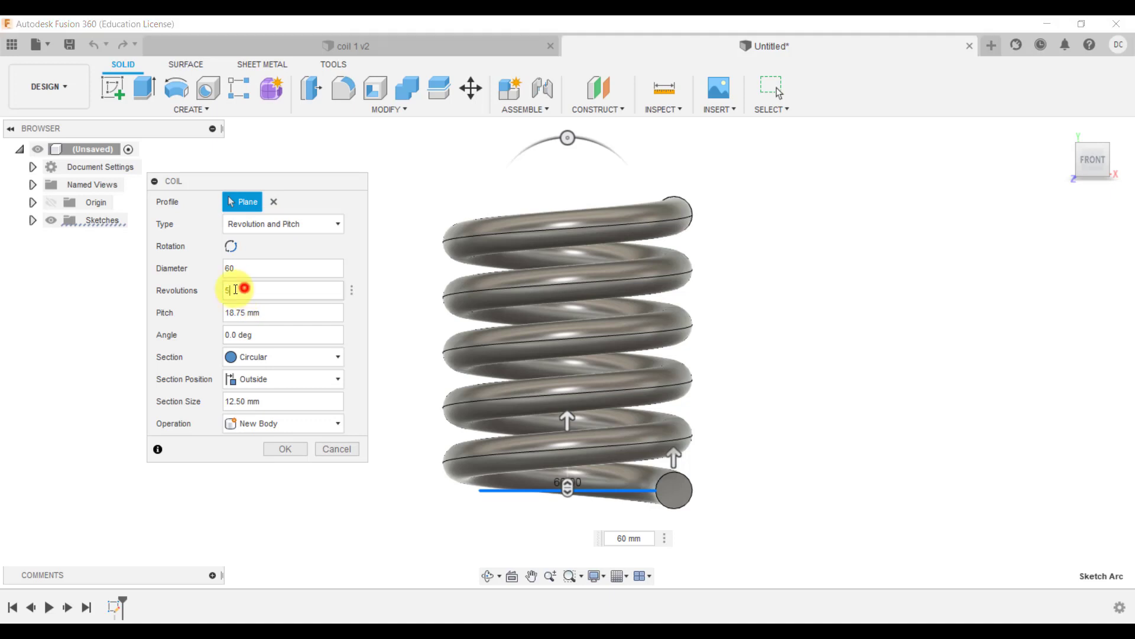
text(8)
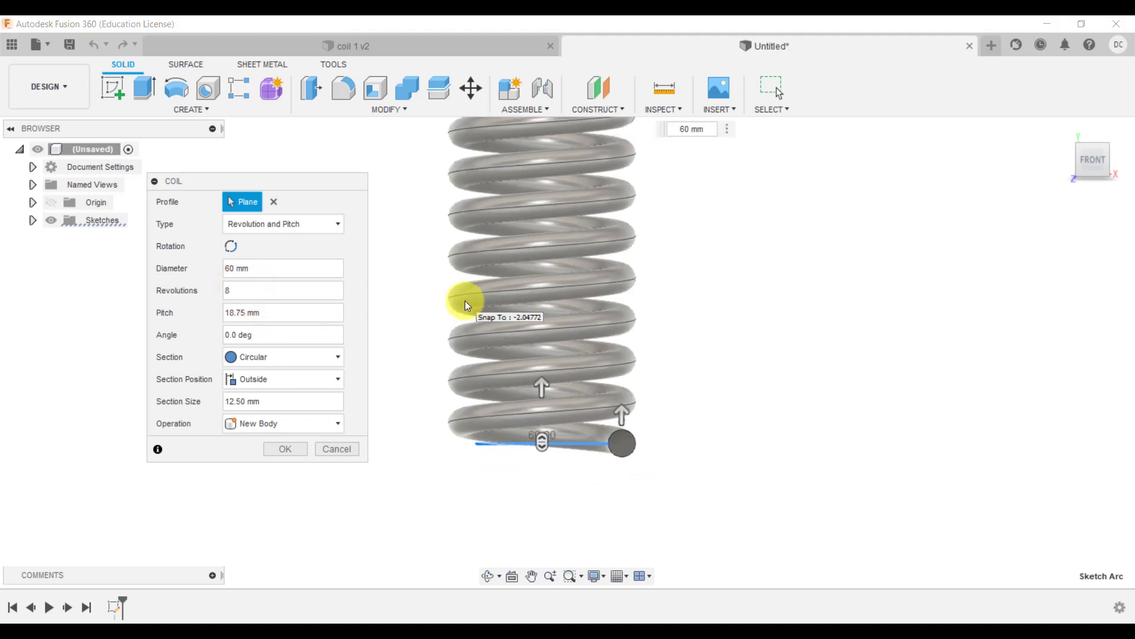
scroll(464, 302, down, 5)
scroll(449, 184, up, 3)
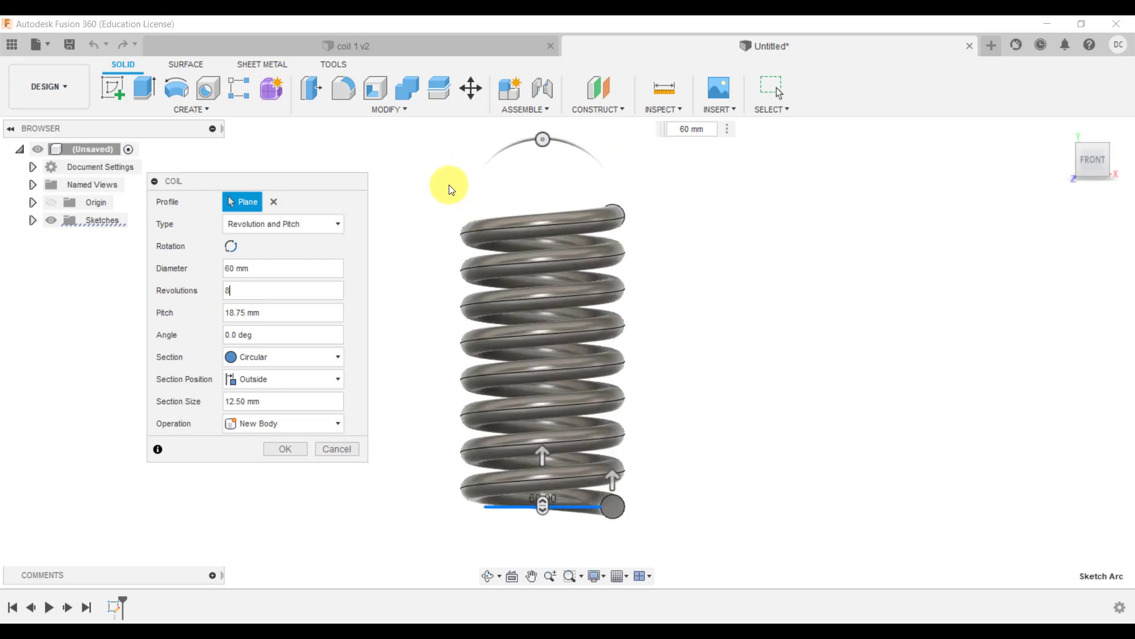
click(254, 290)
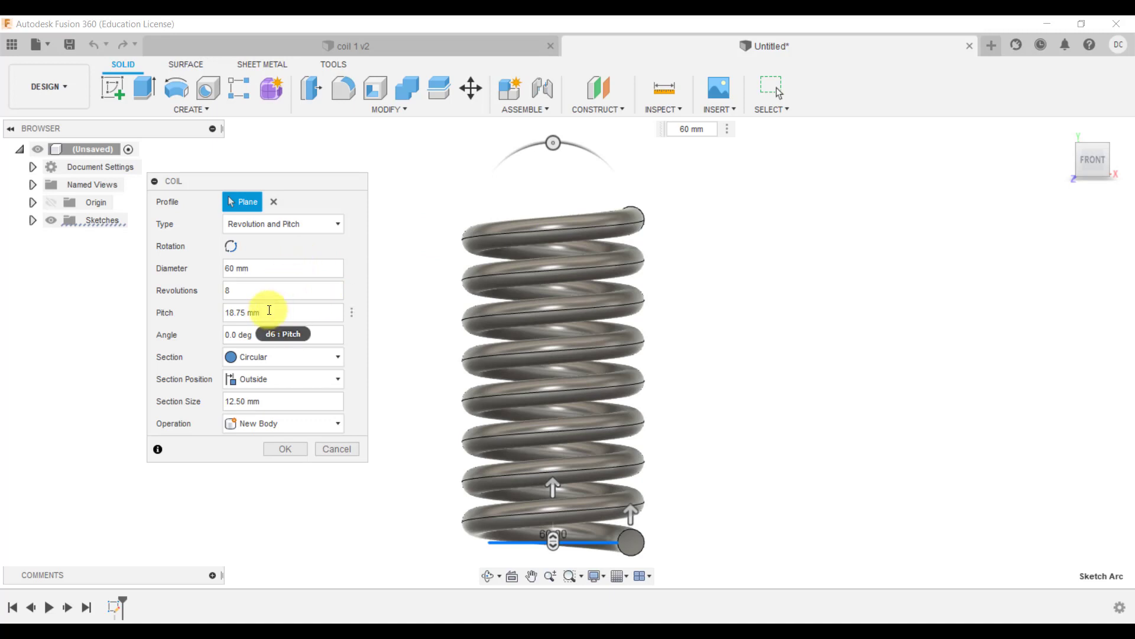
- Increase the coil's pitch to 40 mm
drag(553, 486, 552, 437)
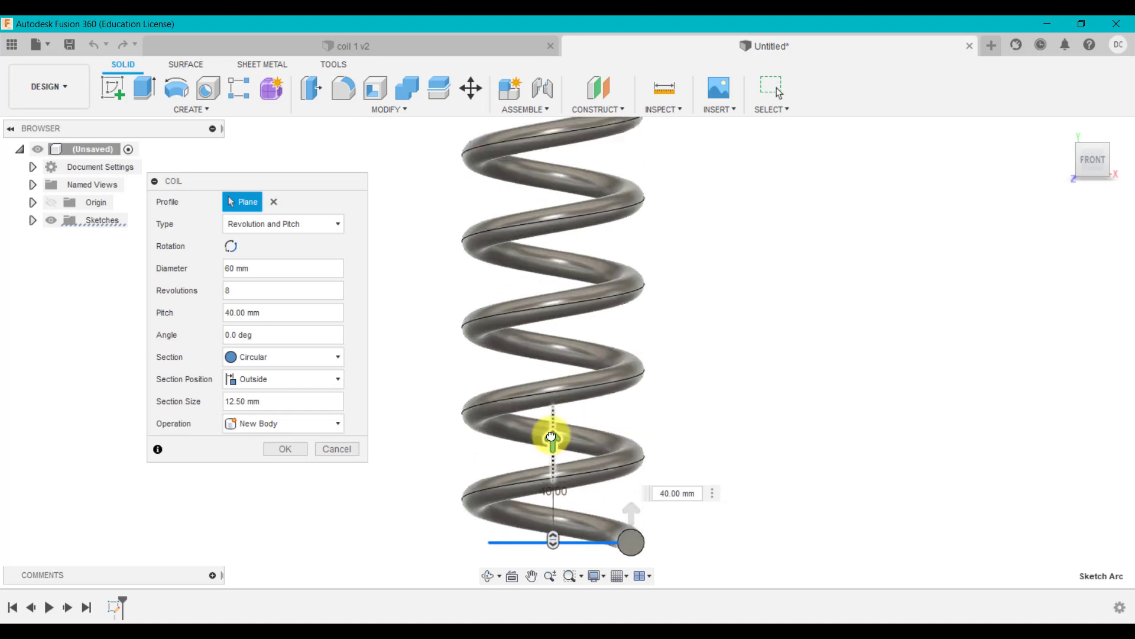
scroll(443, 352, down, 1)
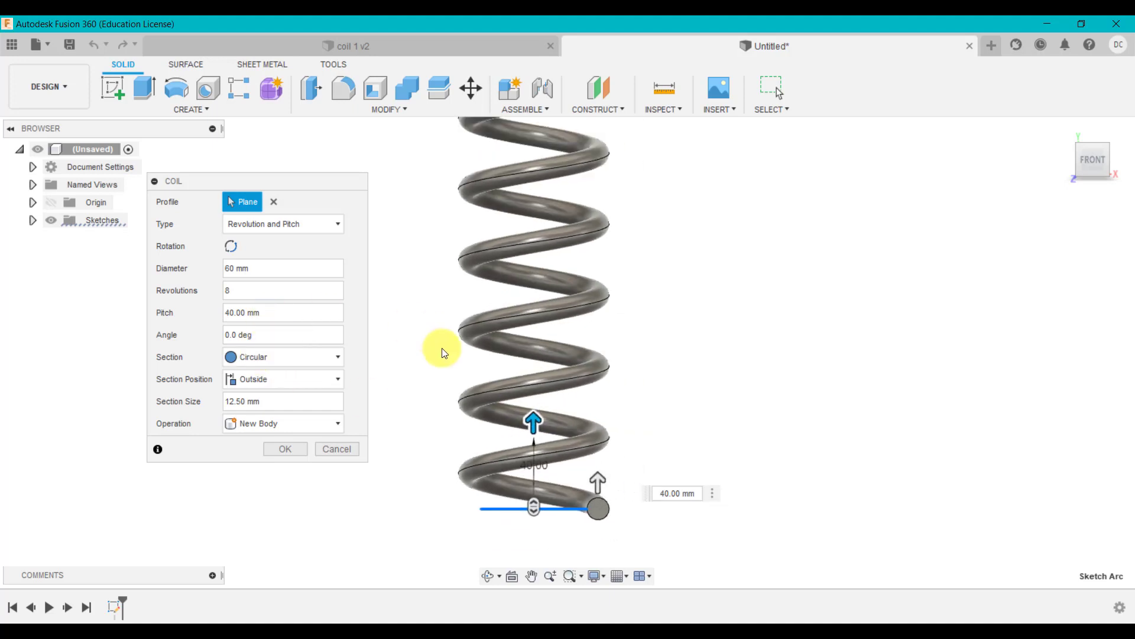
scroll(442, 350, down, 5)
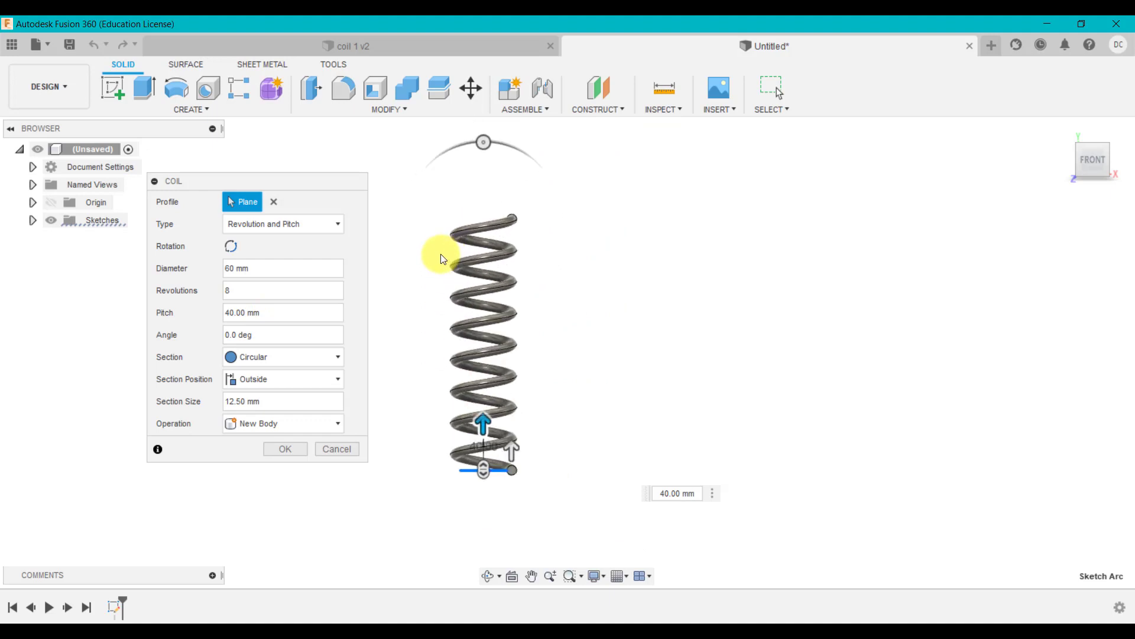
scroll(437, 259, up, 2)
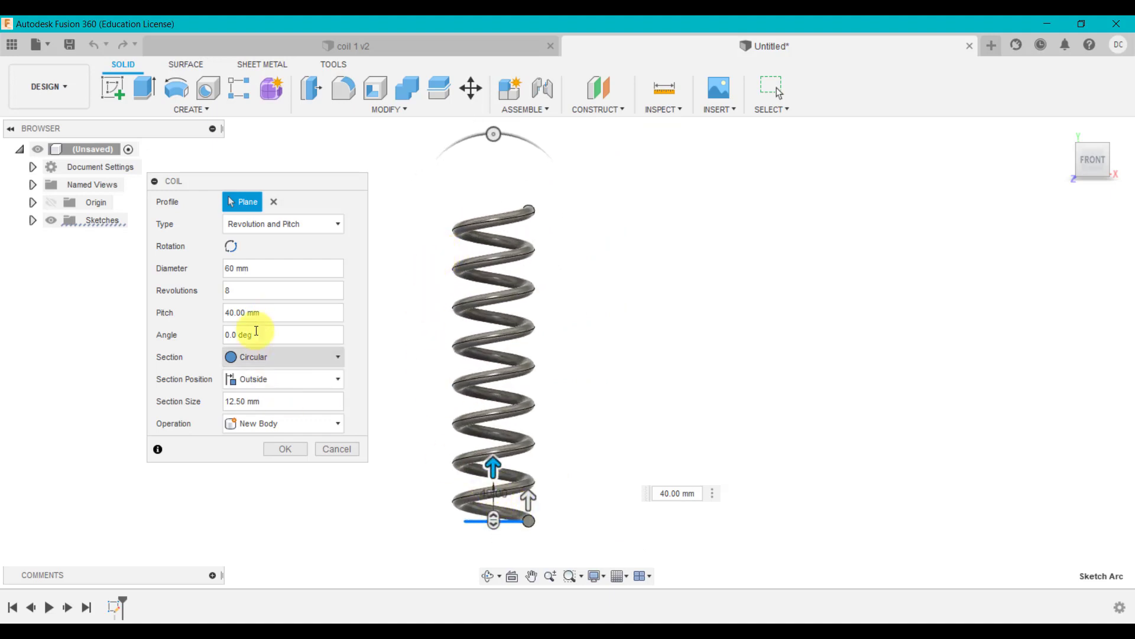
click(270, 314)
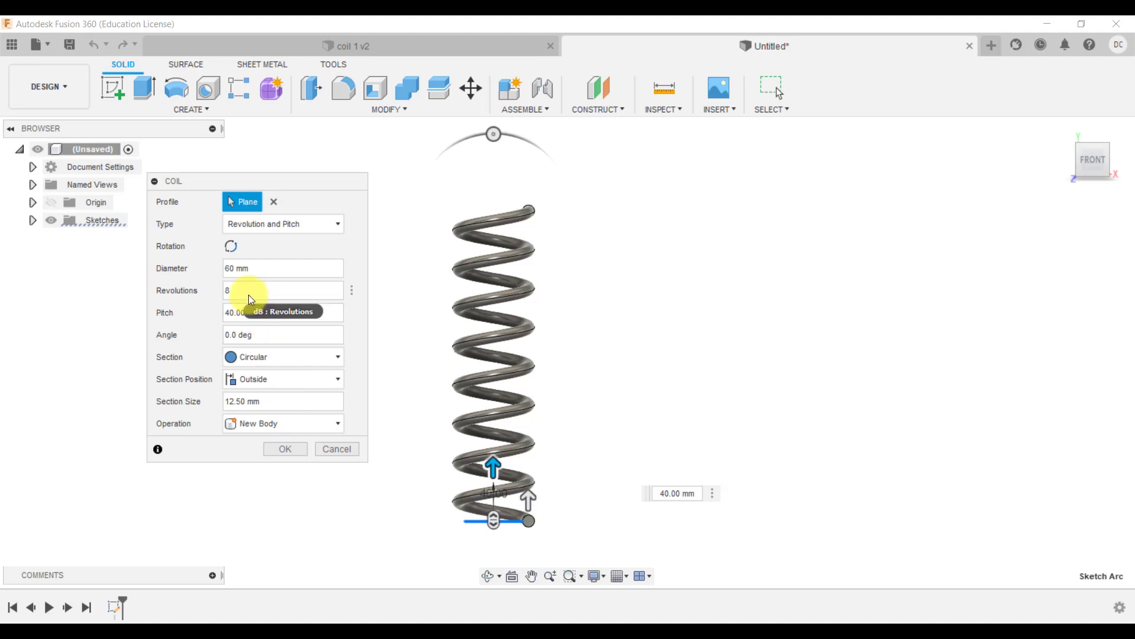
- Try 1, 2 and 3 revolutions for the coil to compare the spacing at the same pitch
double_click(246, 290)
text(1)
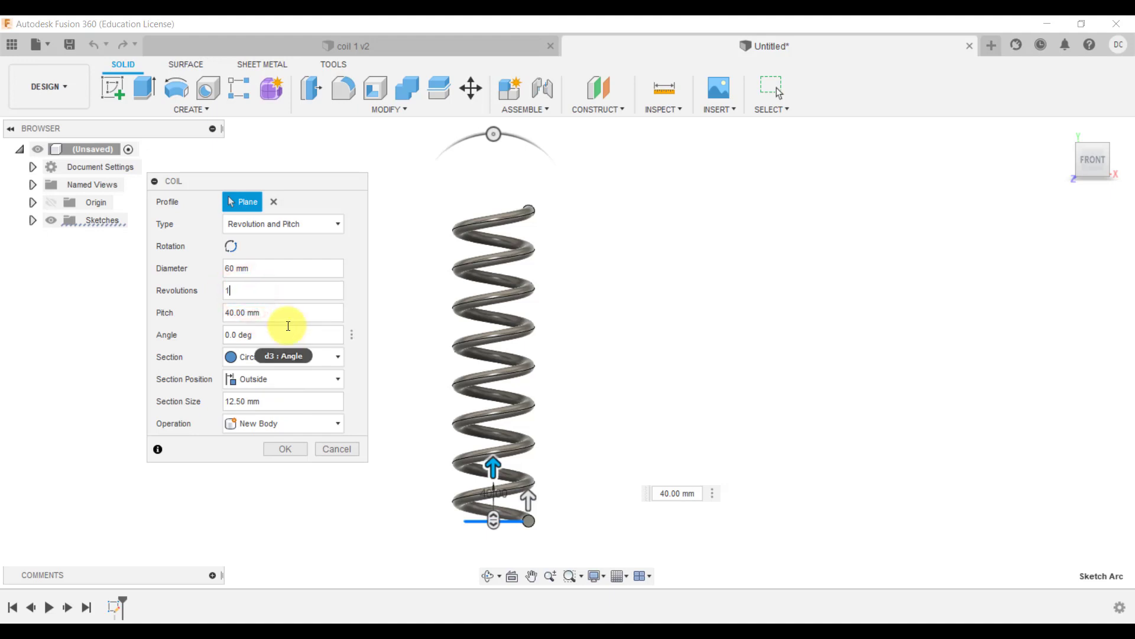
scroll(478, 520, up, 5)
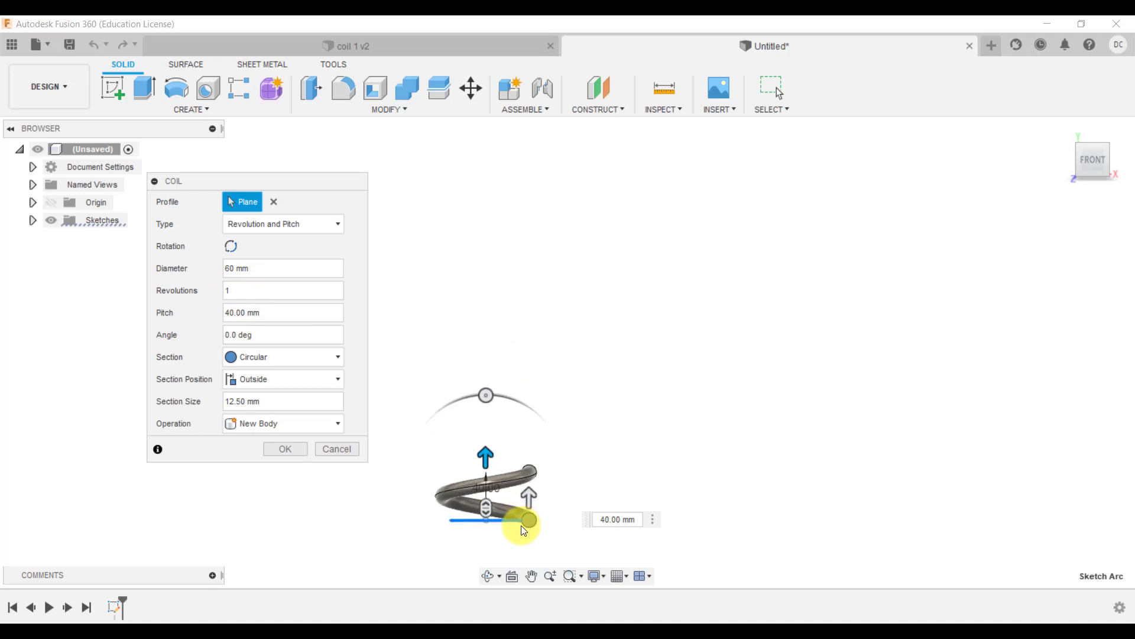
scroll(482, 511, up, 1)
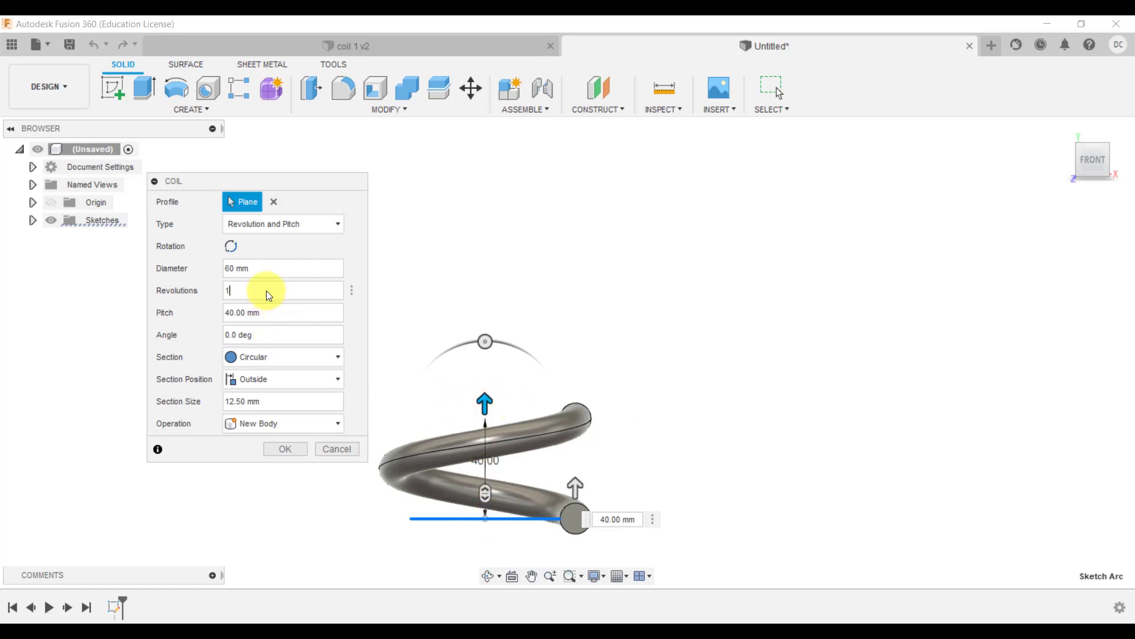
key(BackSpace)
text(2)
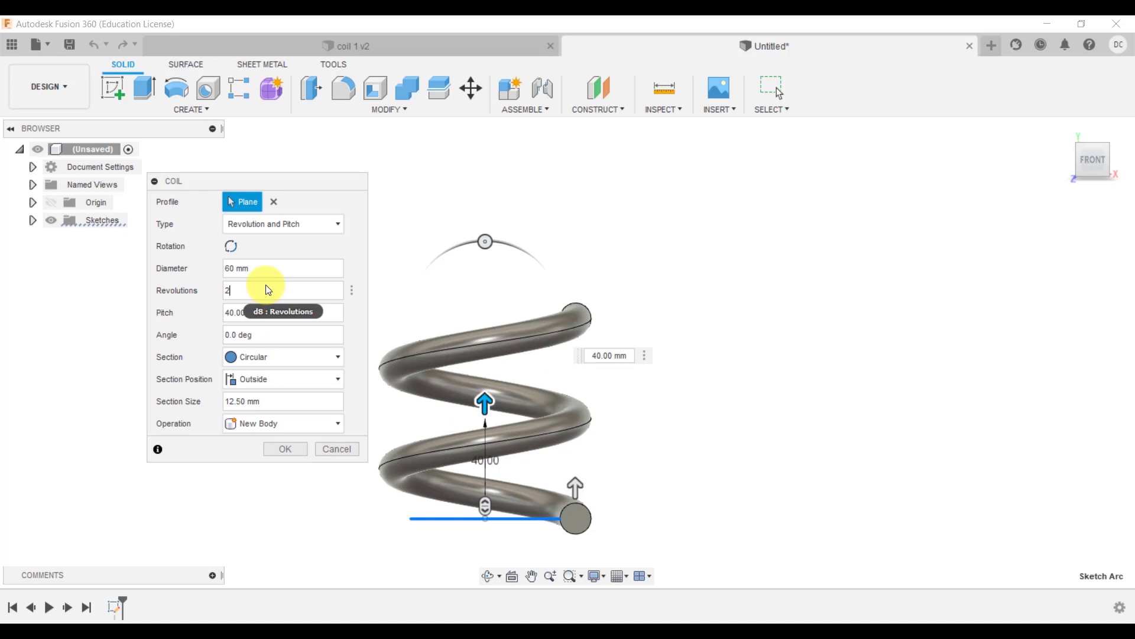
click(266, 285)
key(BackSpace)
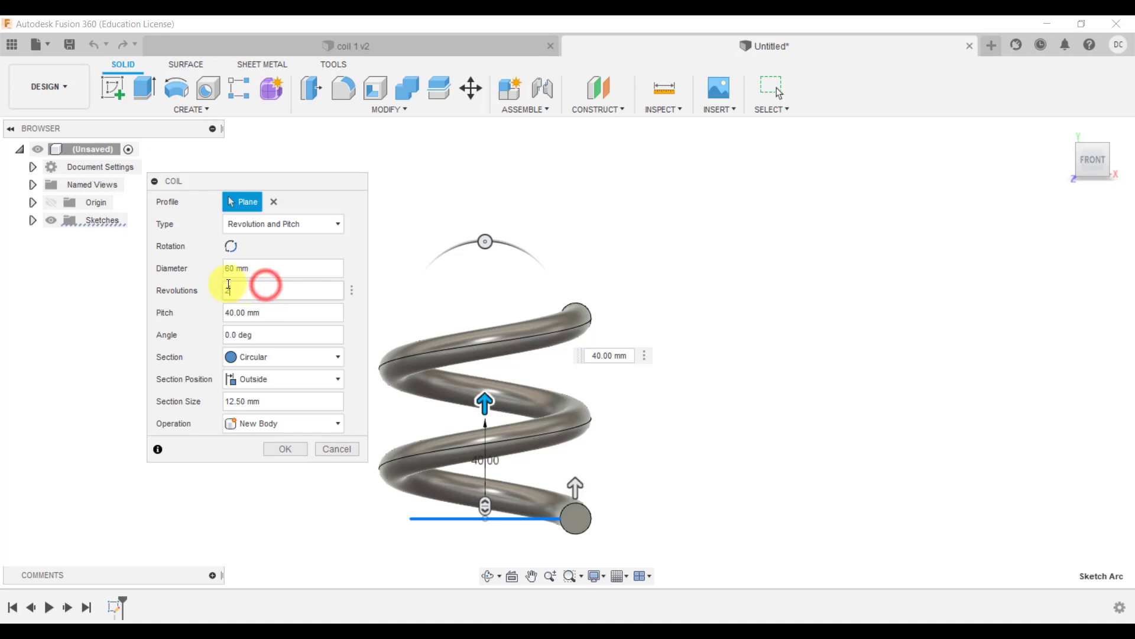
text(3)
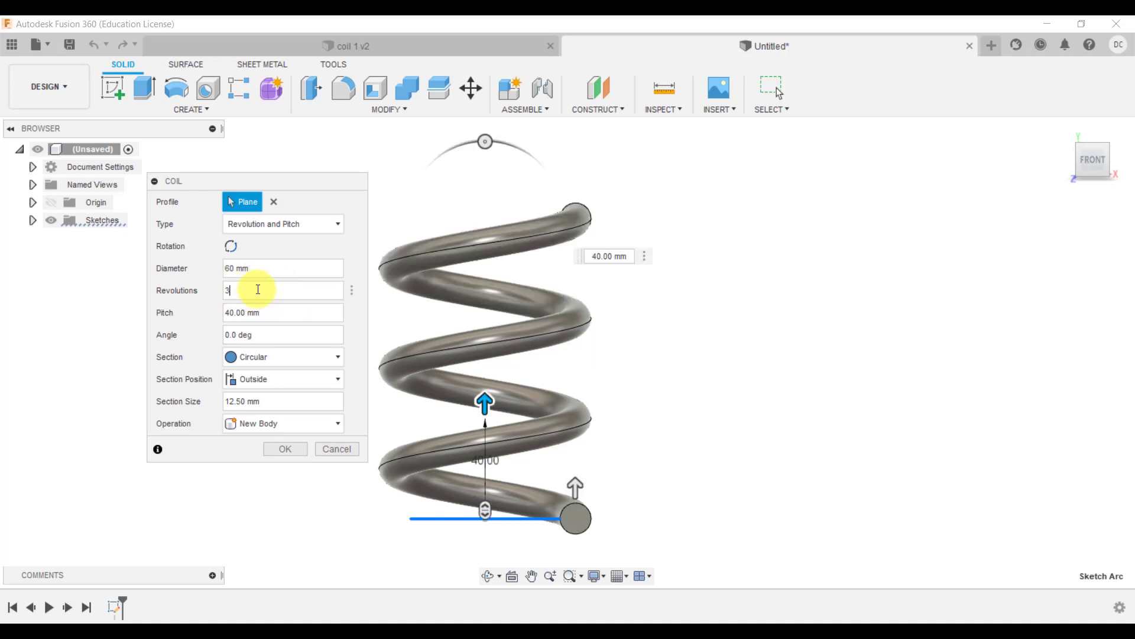
- Set the coil's revolutions to 34 and correct the count to 4
click(254, 287)
text(4)
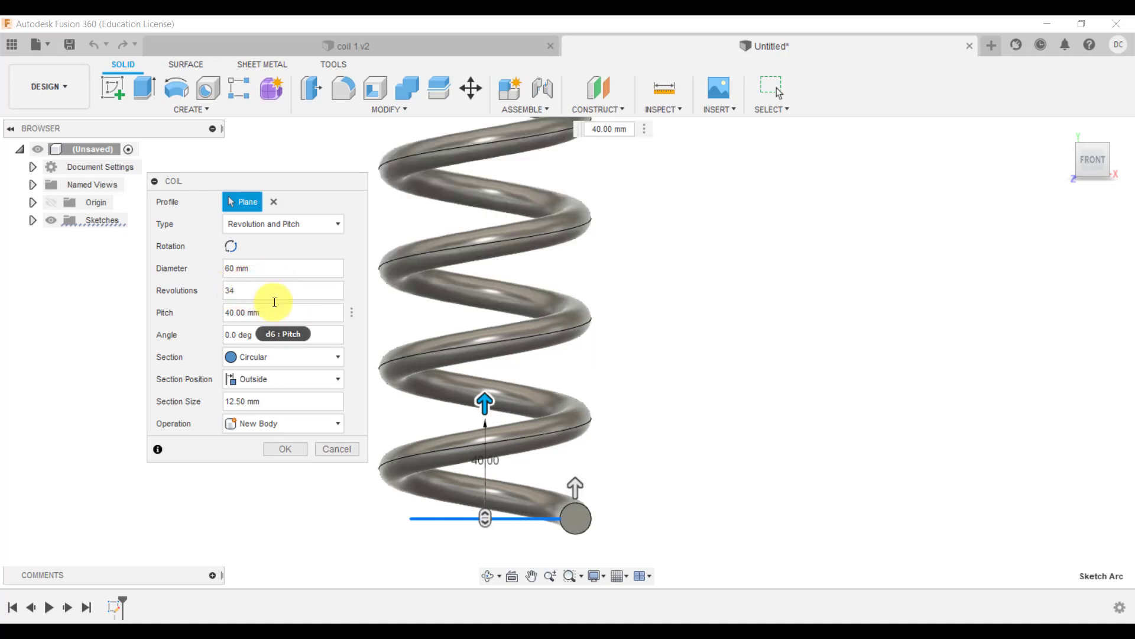
scroll(449, 364, down, 5)
scroll(446, 370, down, 5)
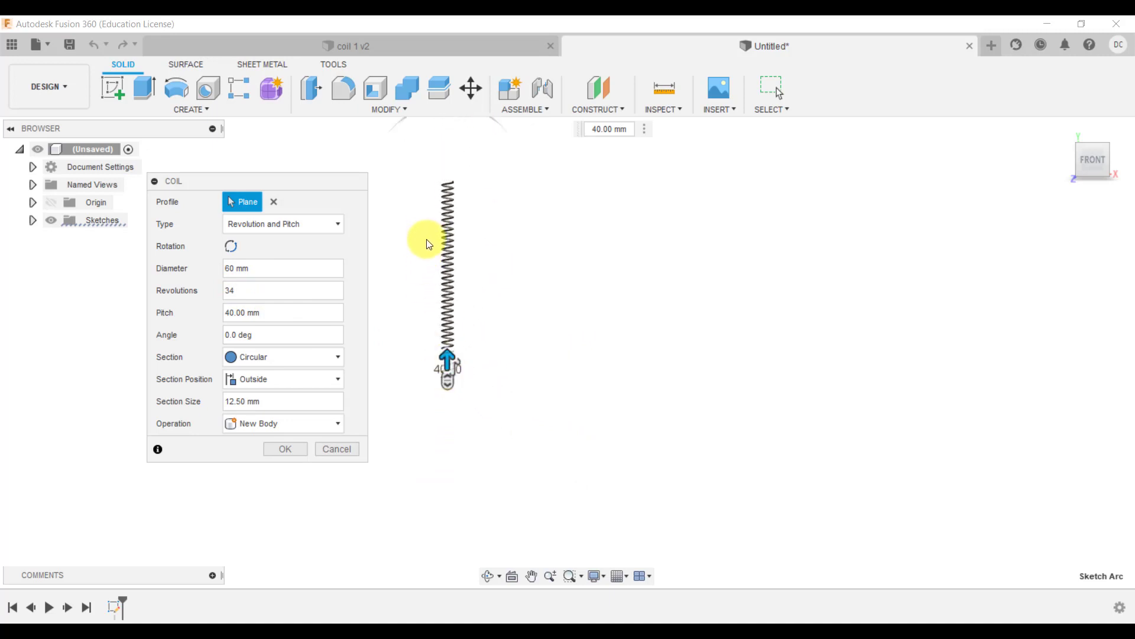
scroll(436, 241, up, 5)
double_click(240, 292)
text(4)
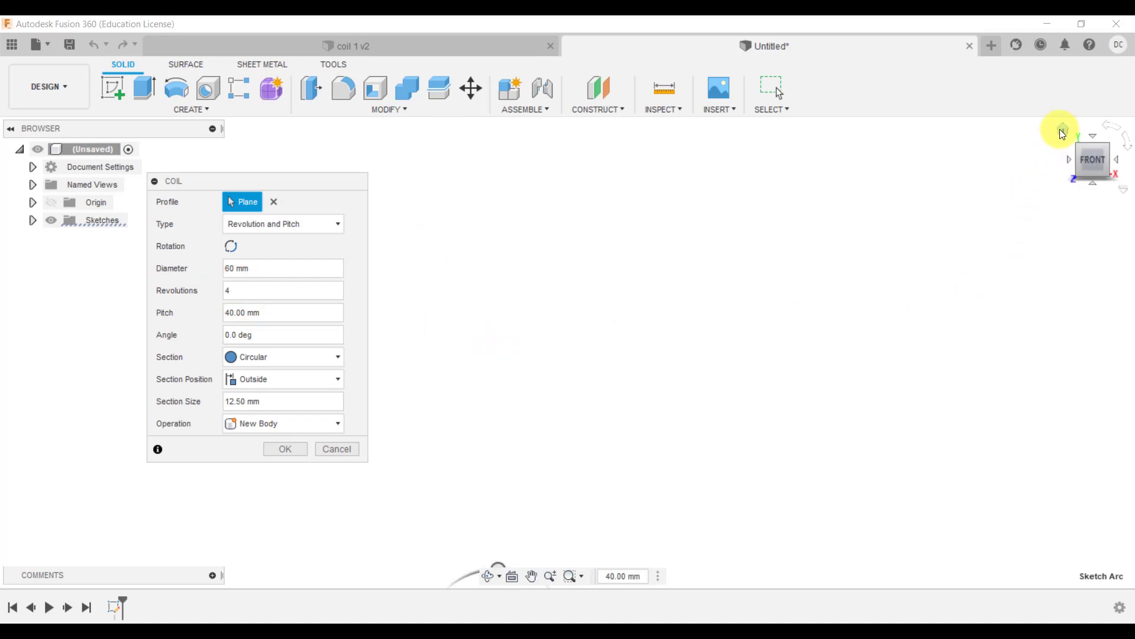
click(1061, 130)
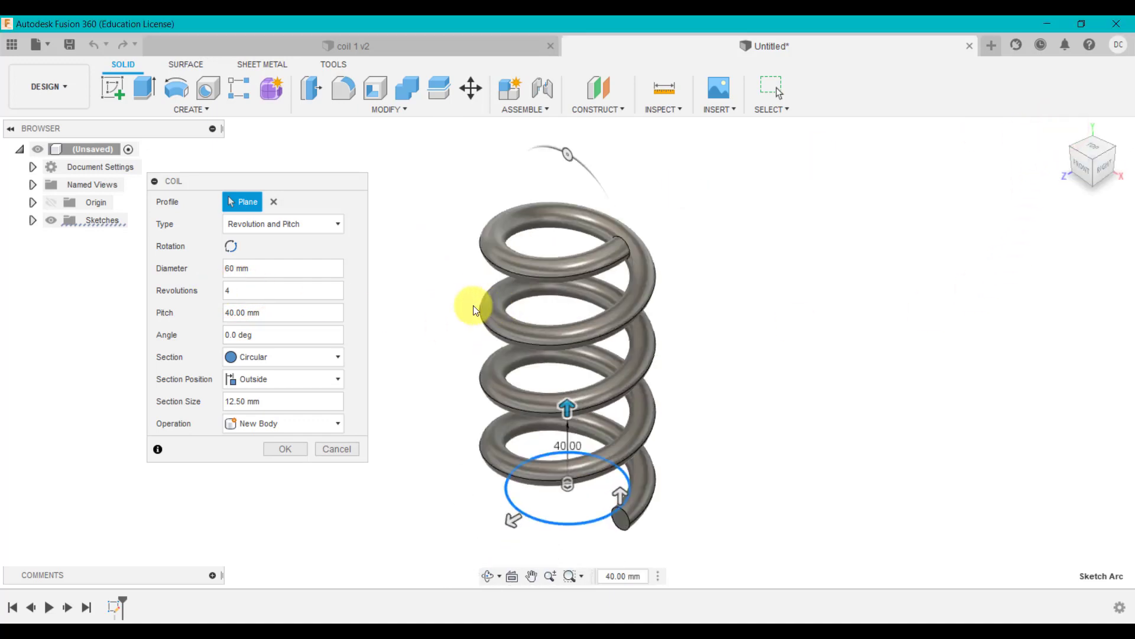
- Change the coil's section to Square and set the number of revolutions to 3
click(1074, 164)
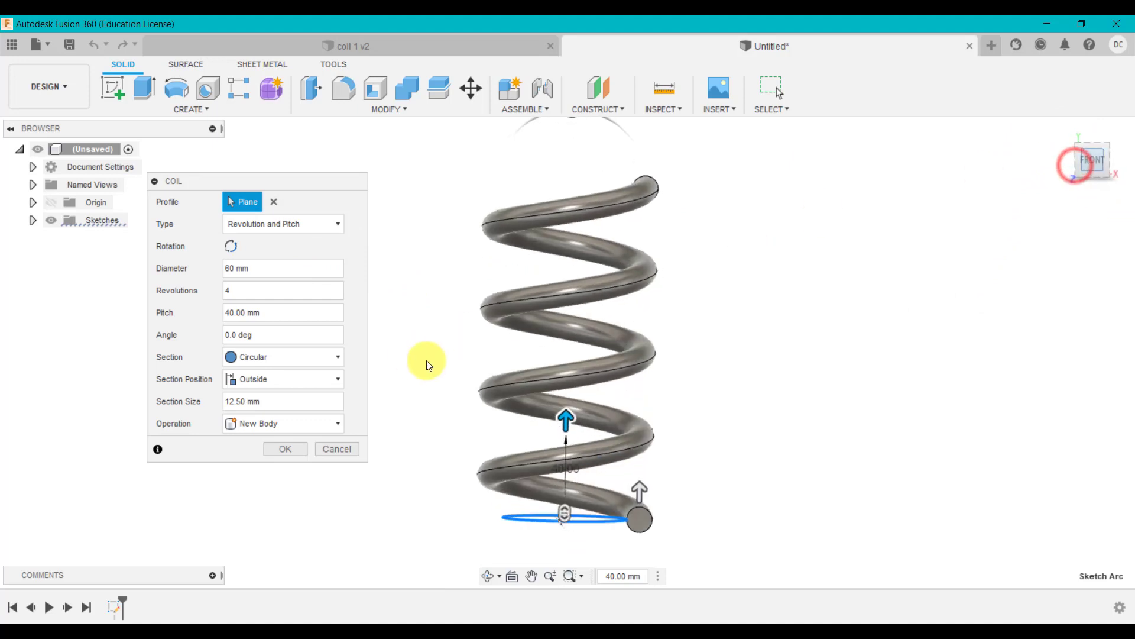
click(263, 357)
click(266, 393)
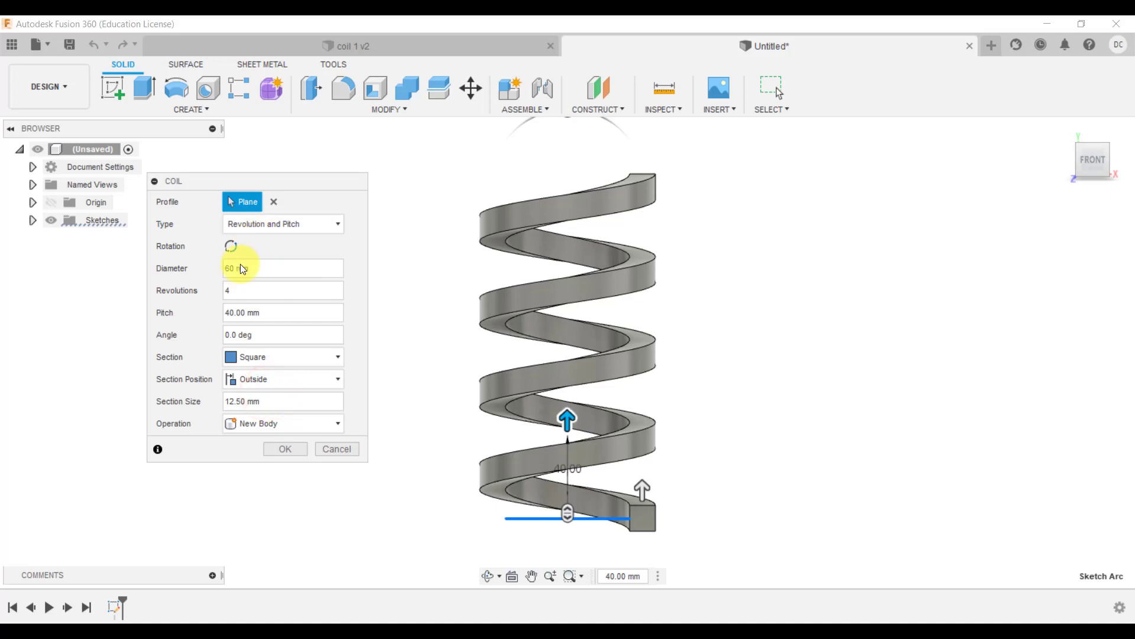
click(246, 361)
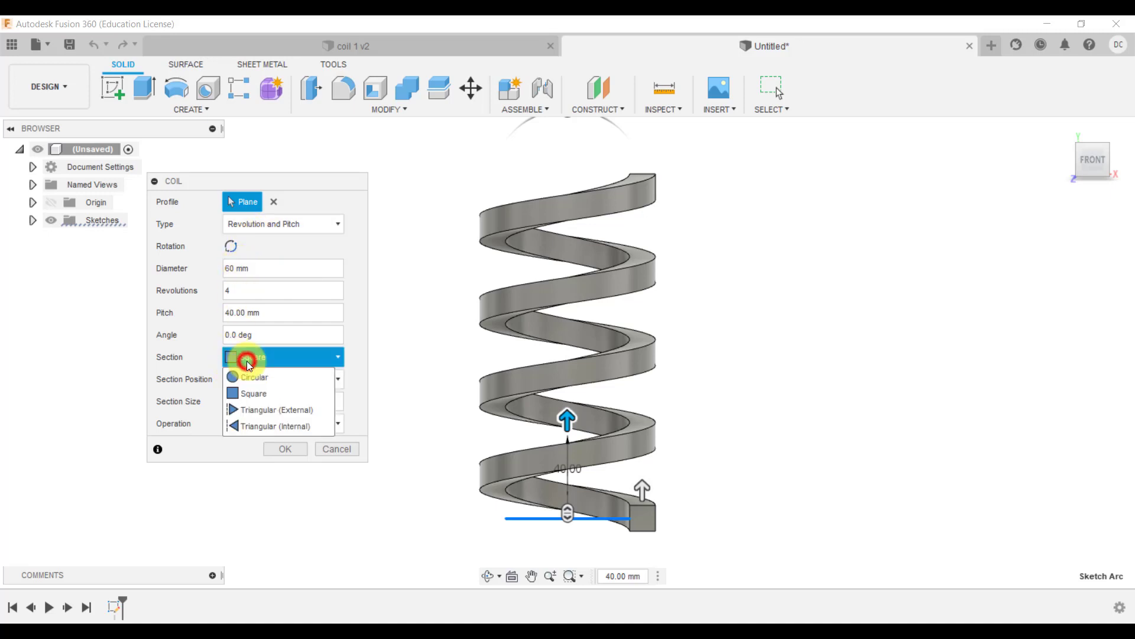
click(259, 396)
click(243, 289)
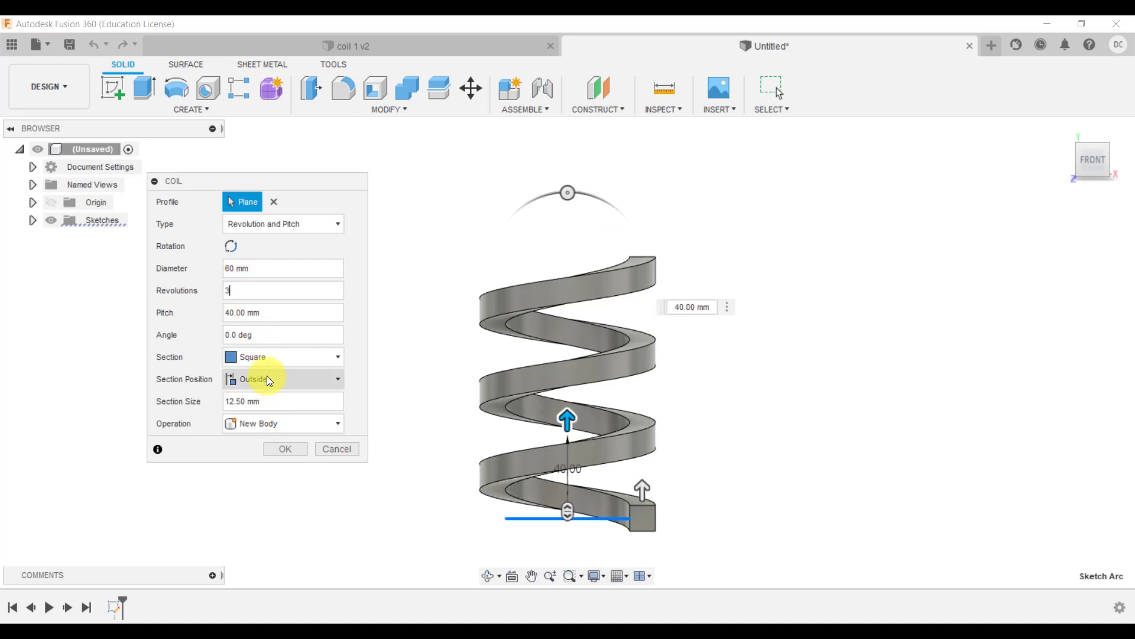
- Set the coil's section size to 10 mm and its section position to On Center, and complete the coil
click(265, 402)
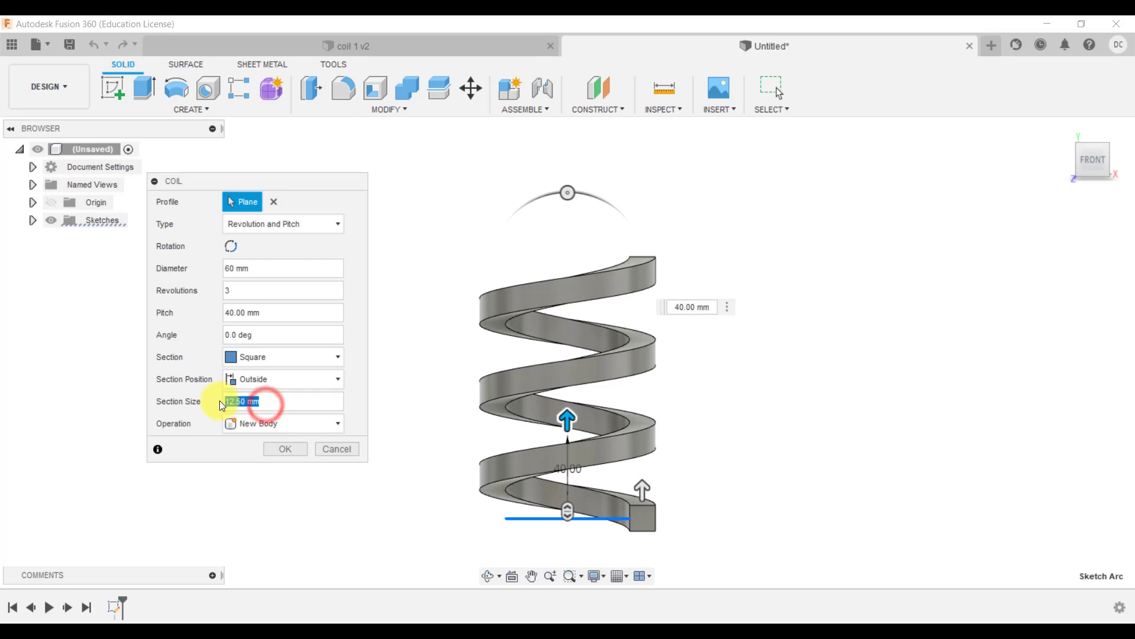
text(10)
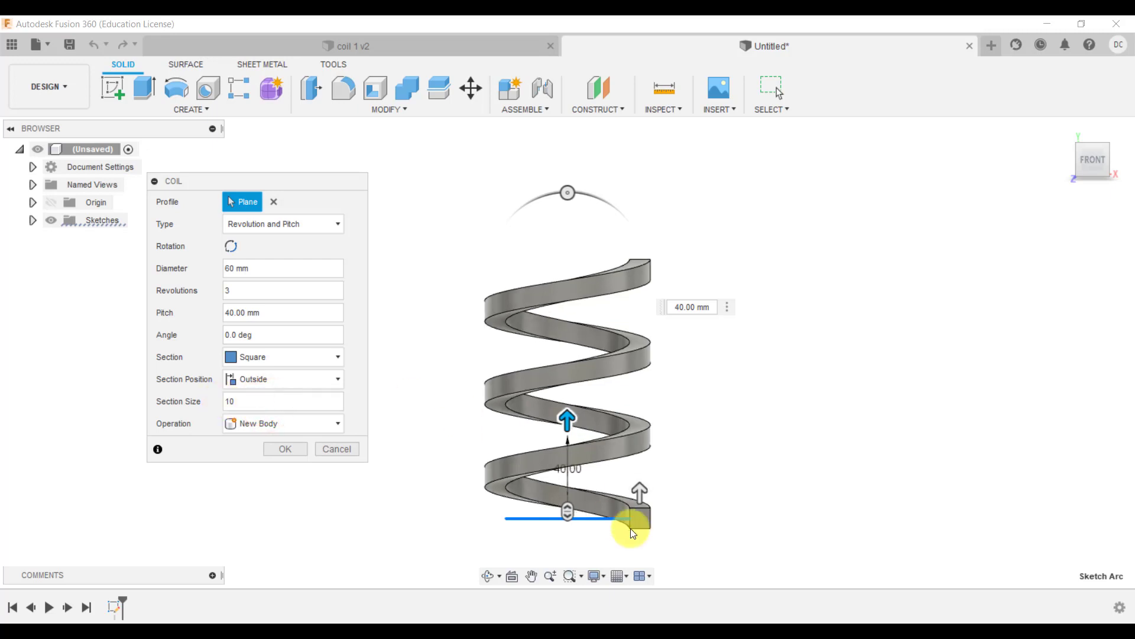
click(1094, 141)
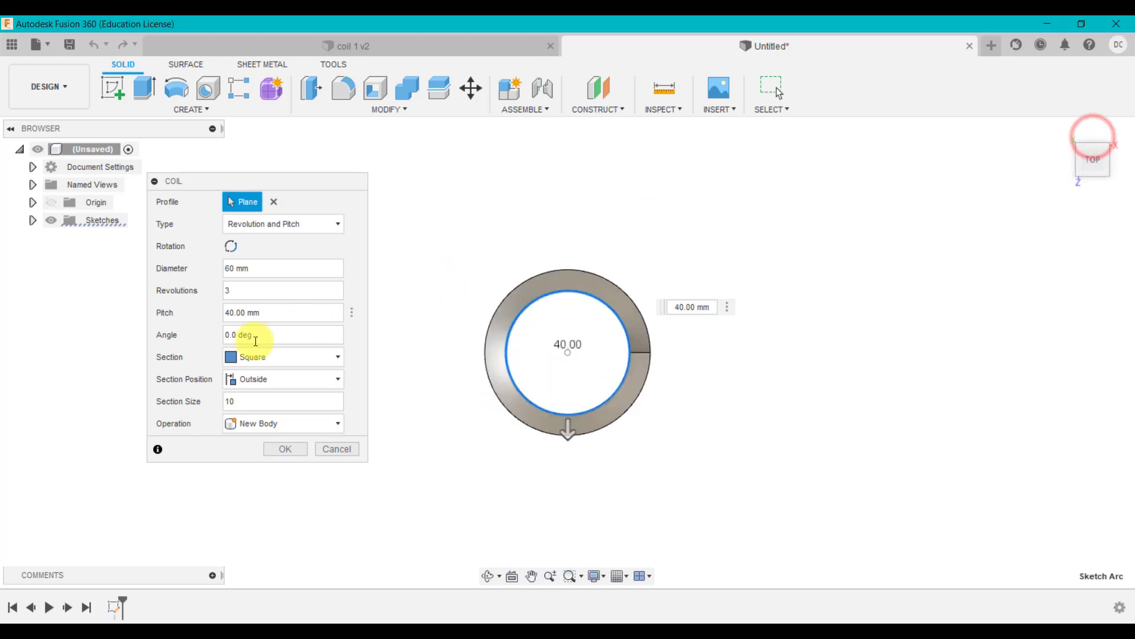
click(269, 380)
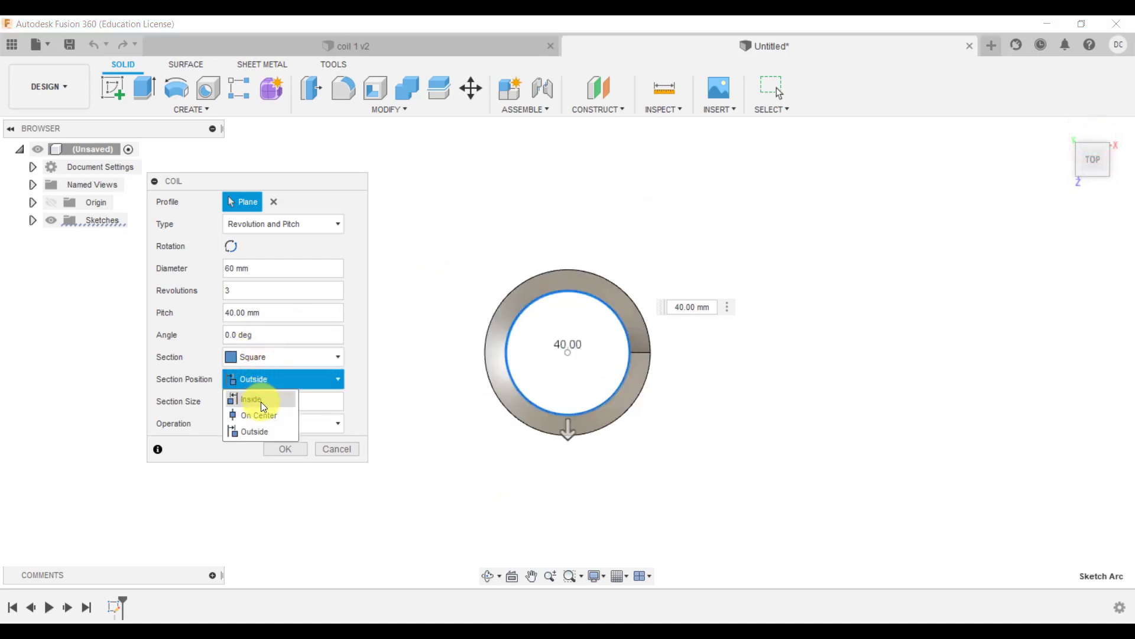
click(268, 415)
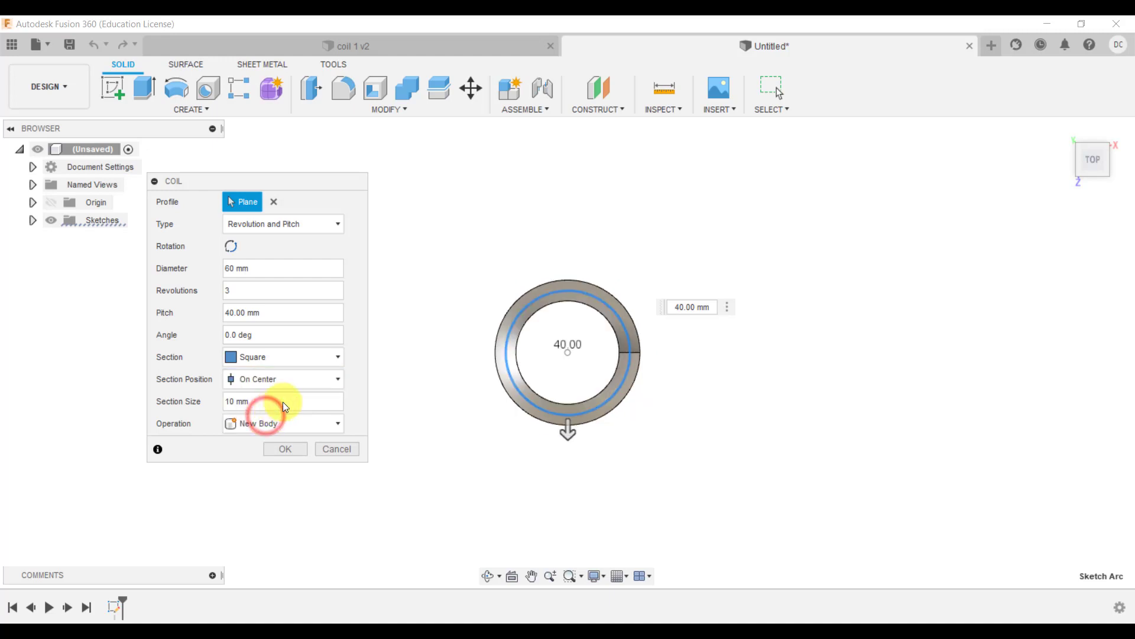
click(1060, 129)
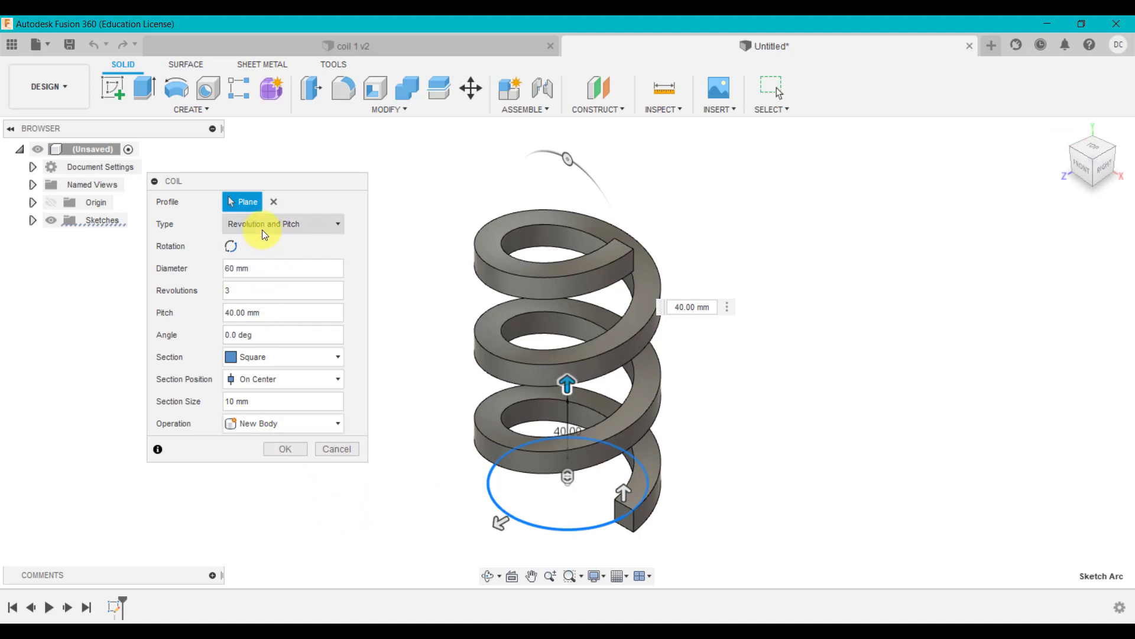
click(296, 448)
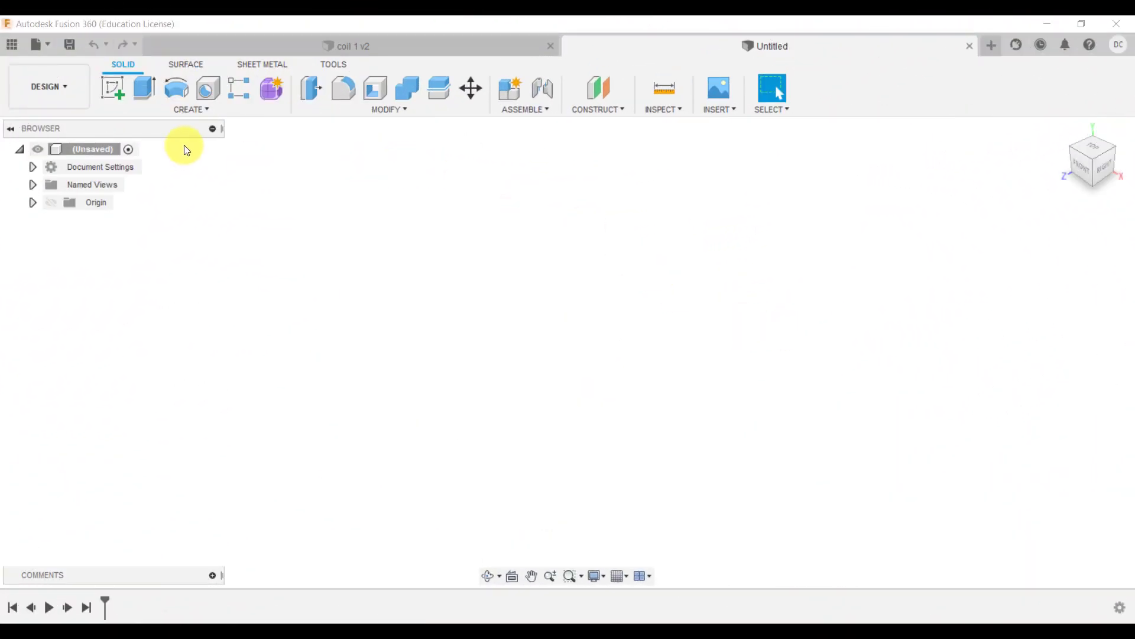
- Start a new coil on the horizontal origin plane with a 50 mm diameter base circle centred on the origin
click(199, 111)
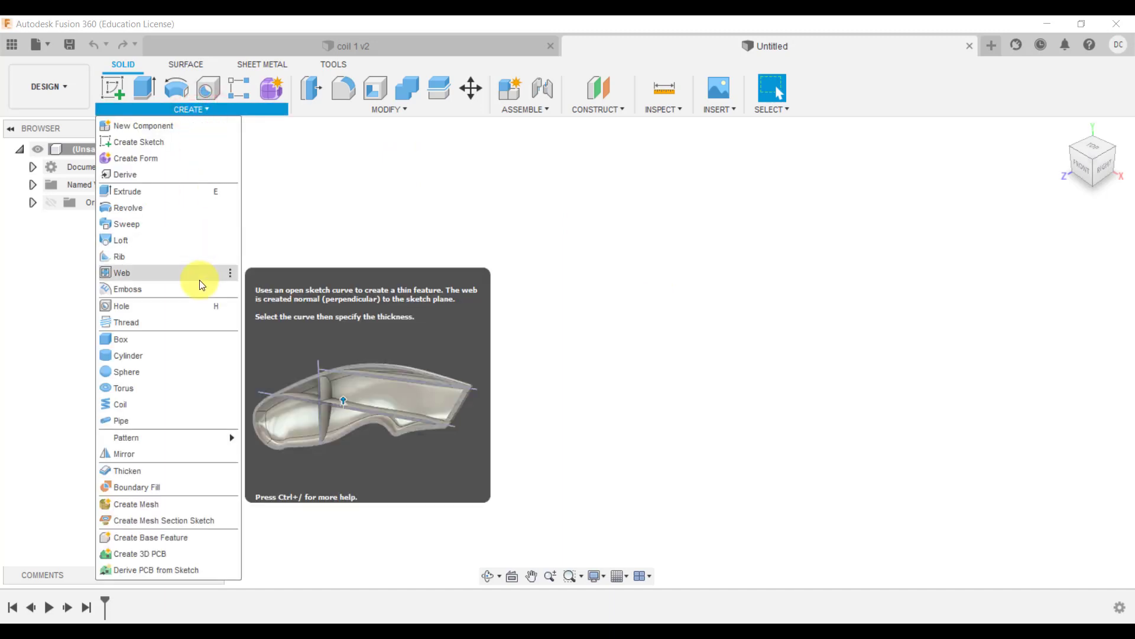
click(186, 399)
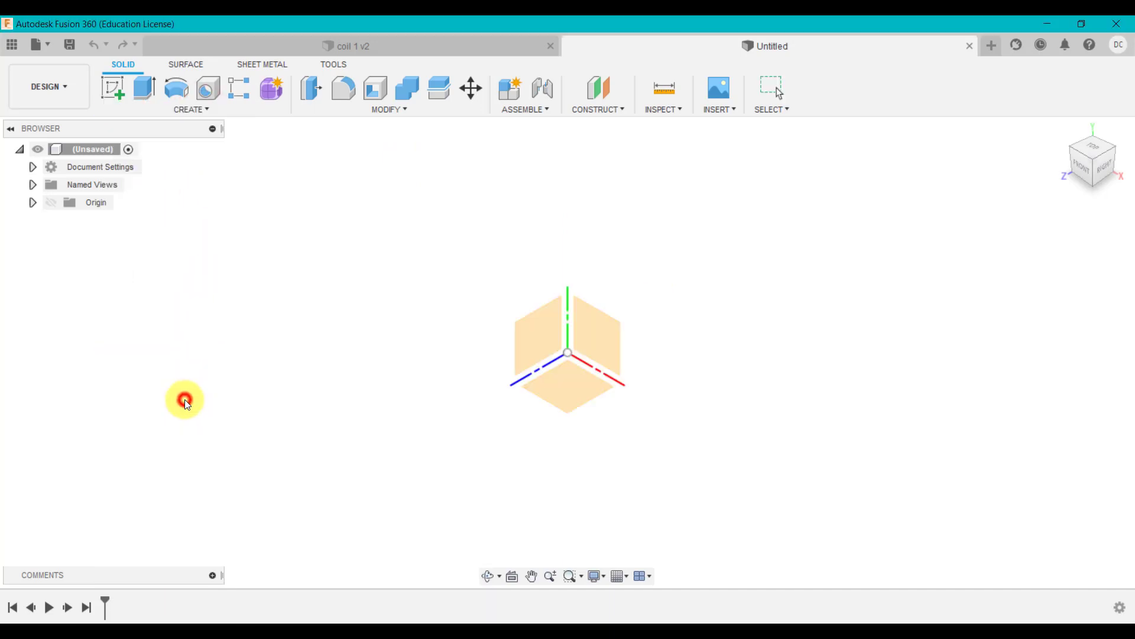
click(547, 389)
click(569, 355)
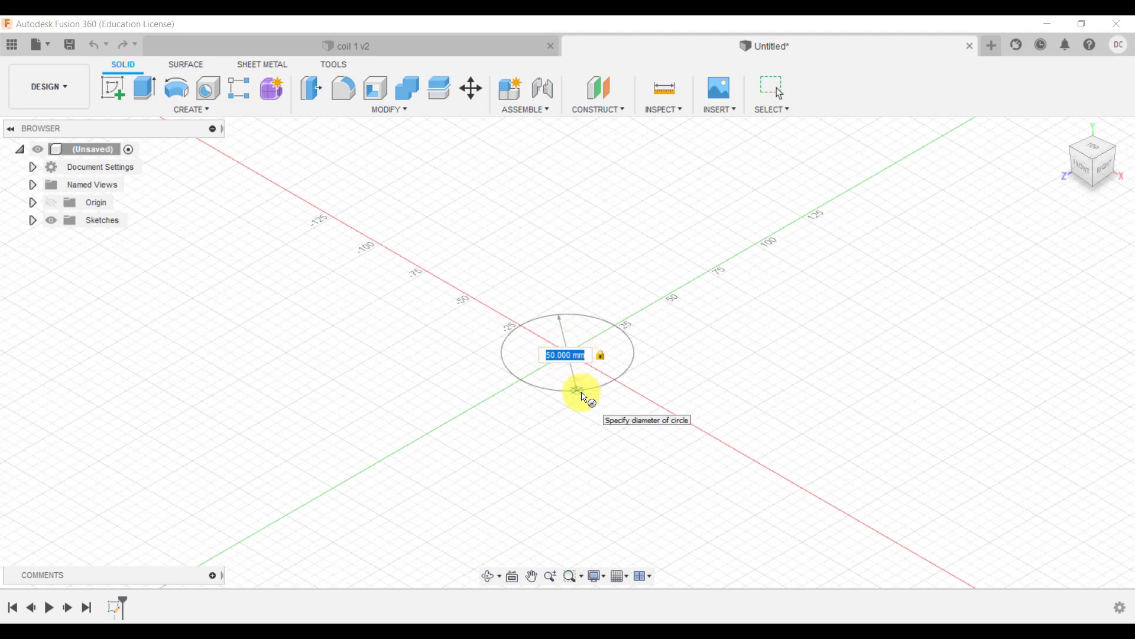
click(582, 392)
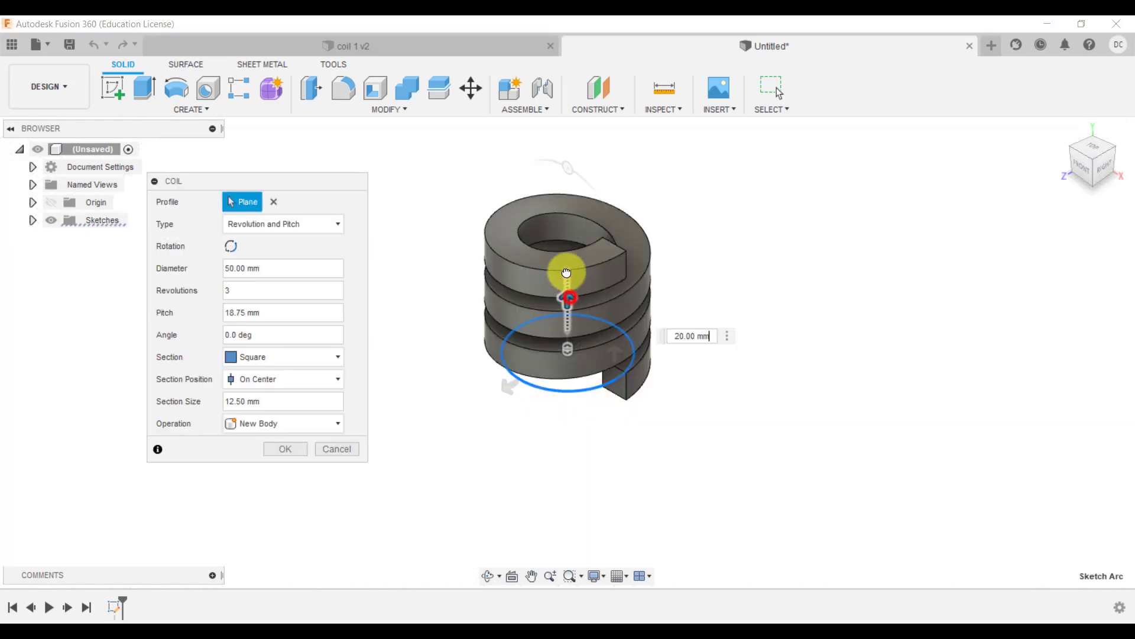
- Increase the new coil's pitch to 40 mm and change its type to Height and Pitch
drag(566, 273, 566, 245)
click(1063, 129)
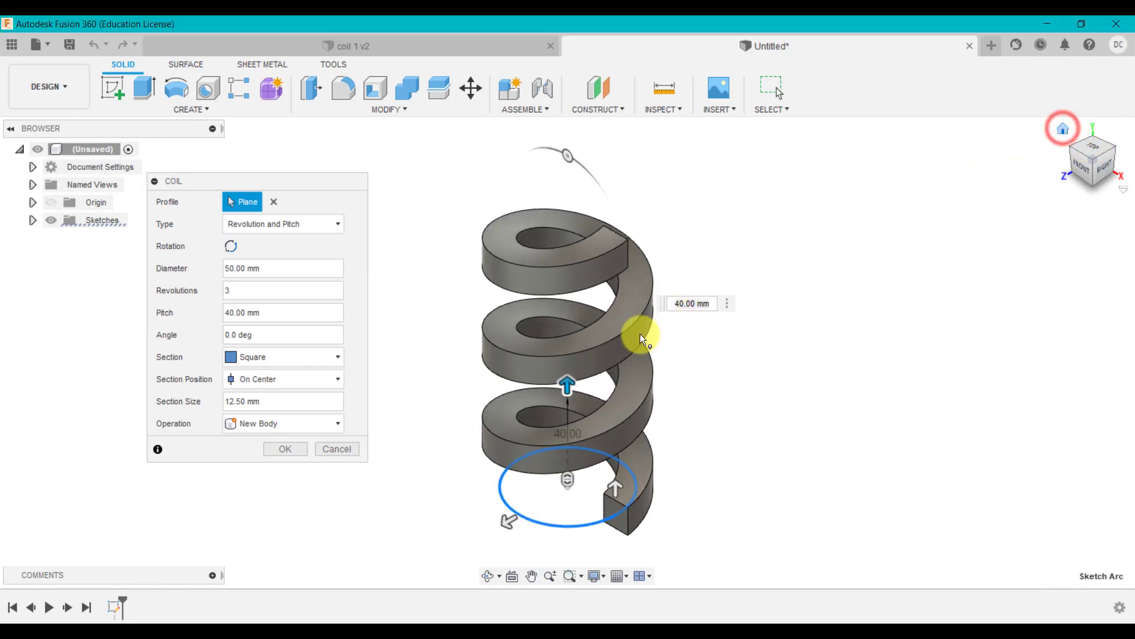
click(281, 224)
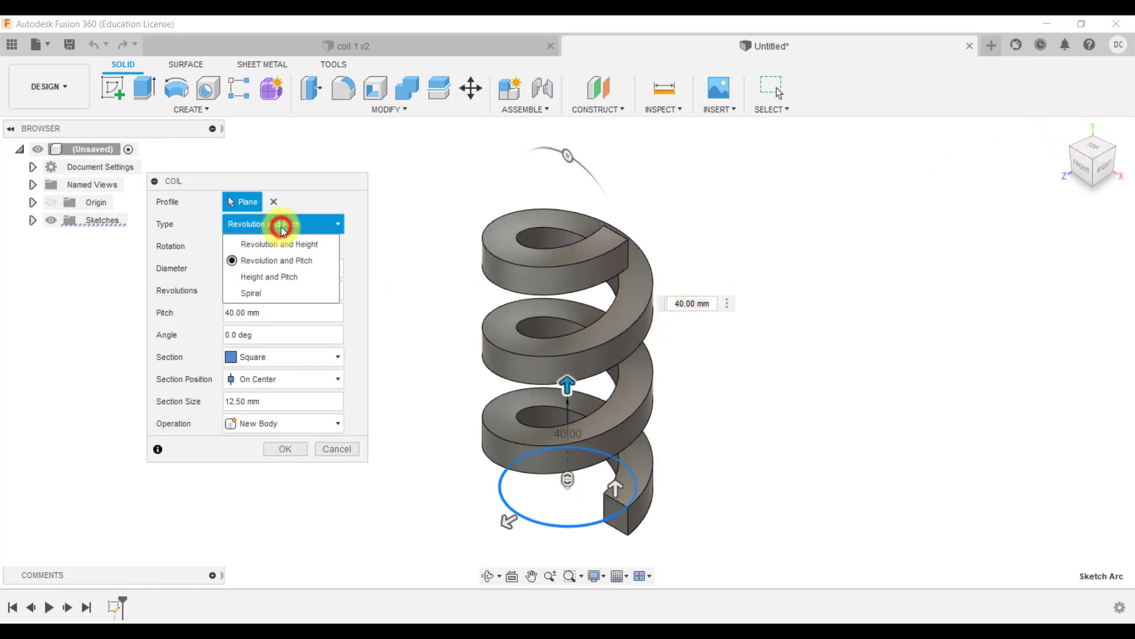
click(282, 276)
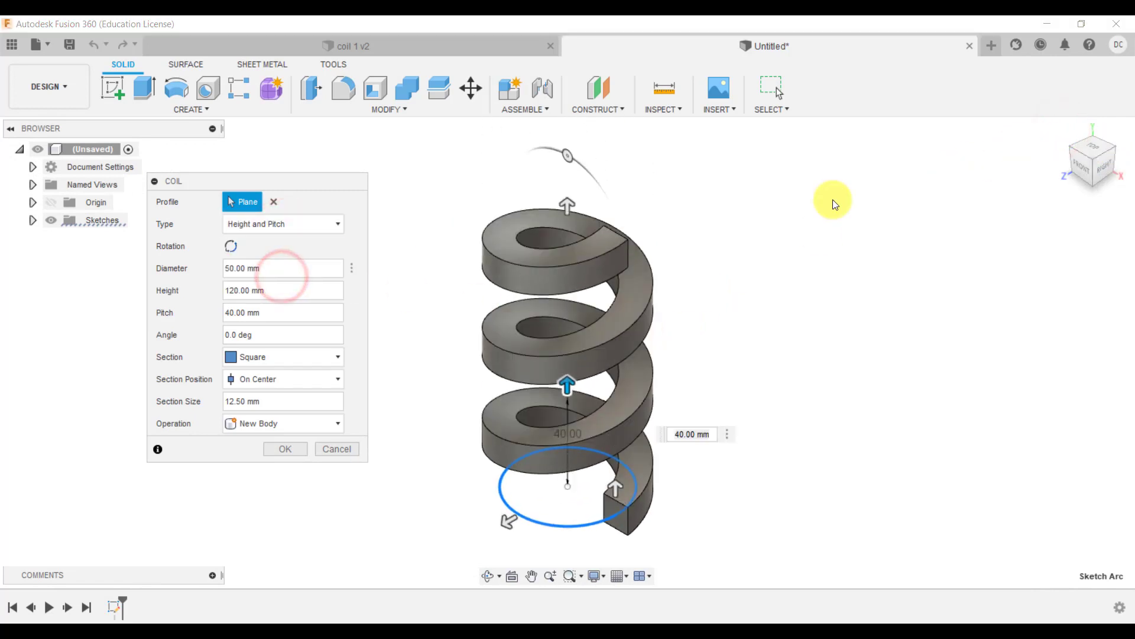
- Set the coil's diameter to 60 mm and its height to 100 mm
click(1082, 164)
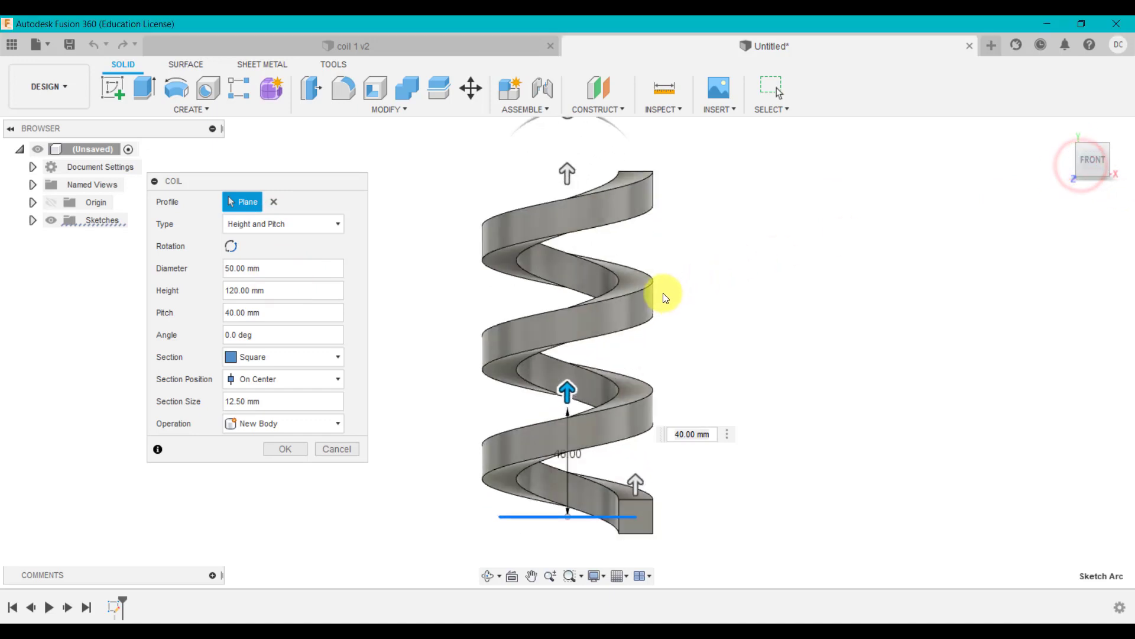
scroll(509, 282, down, 4)
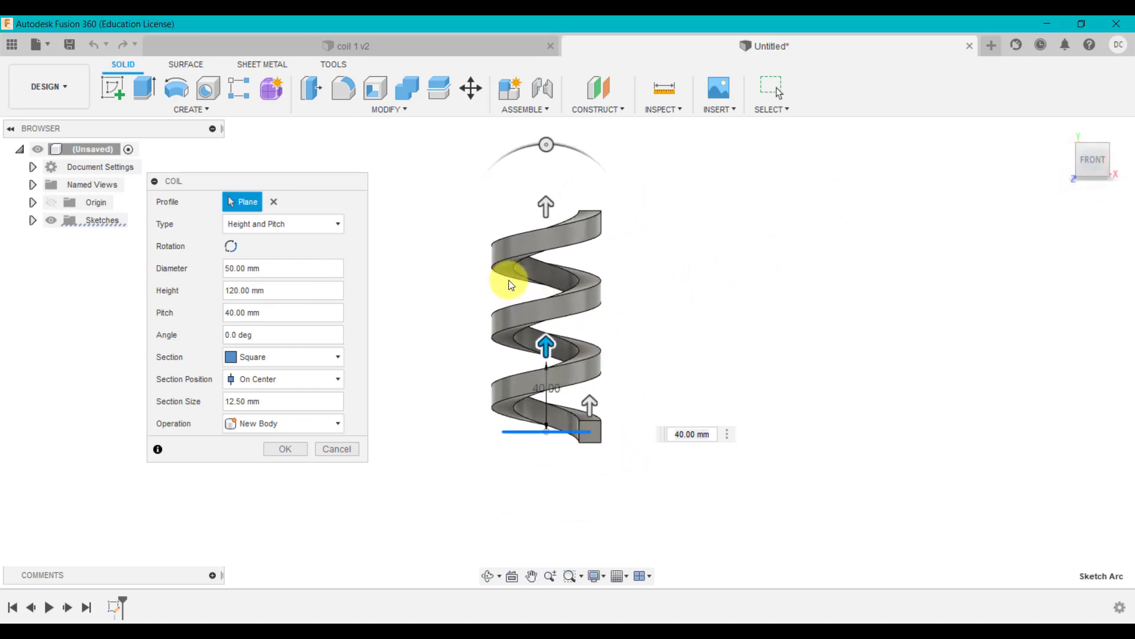
click(271, 269)
key(BackSpace)
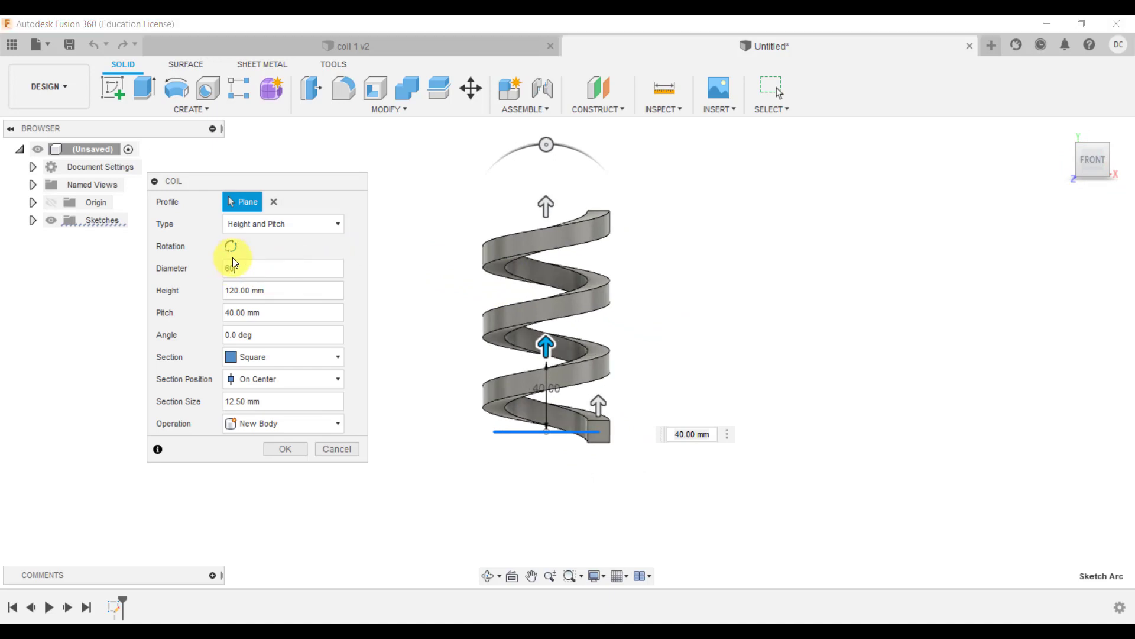
click(285, 290)
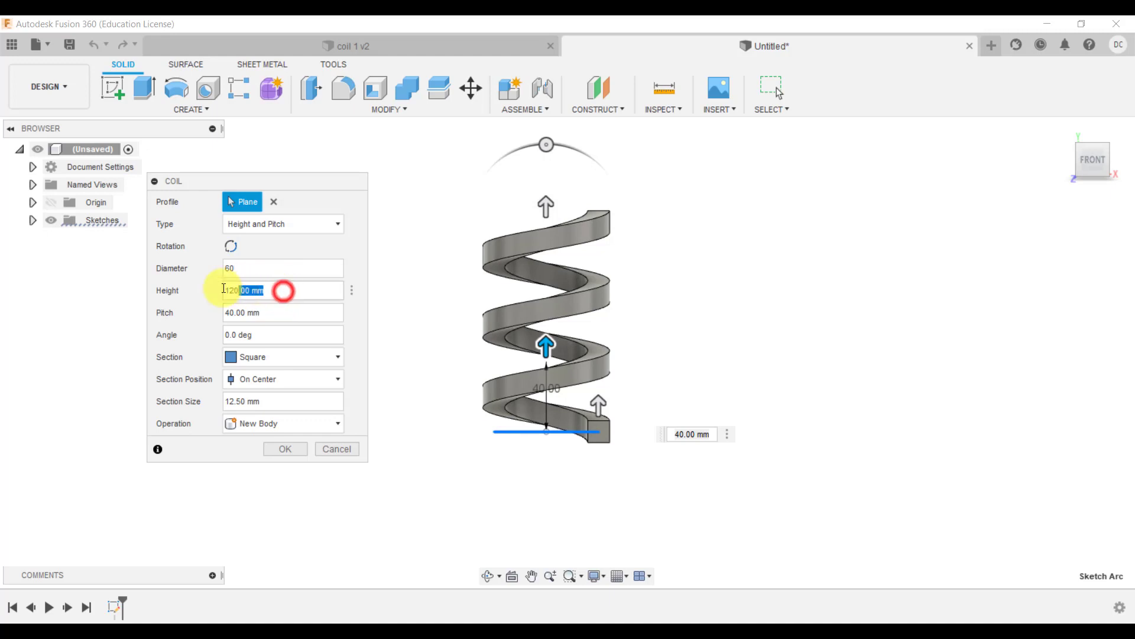
text(100)
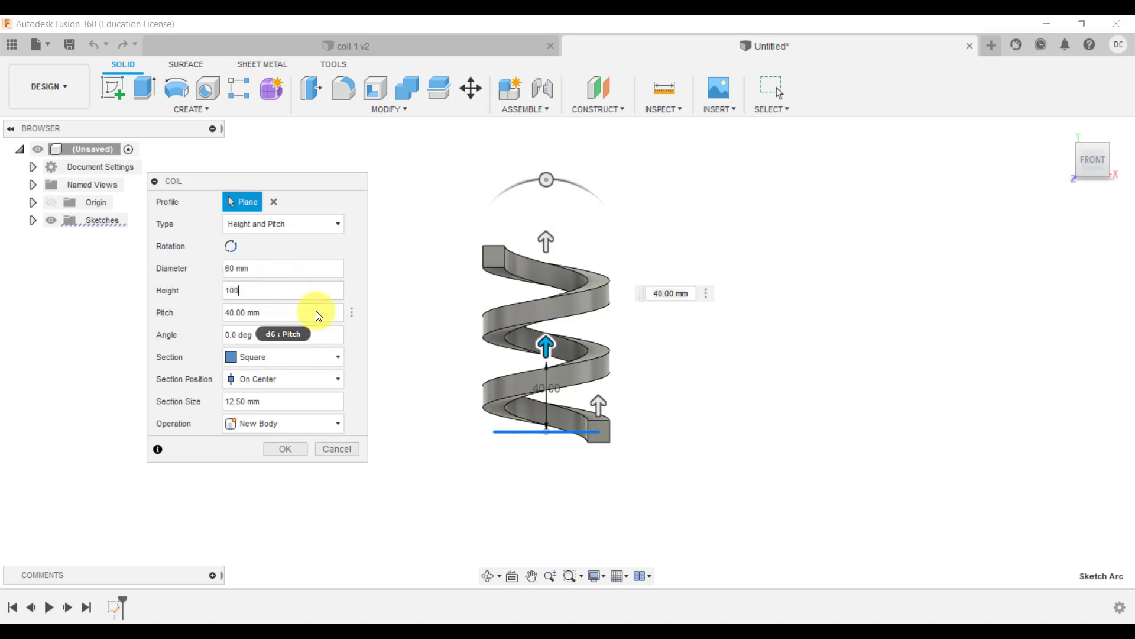
- Try a 30 mm pitch at the same coil height and change the pitch to 50 mm
drag(278, 311, 225, 314)
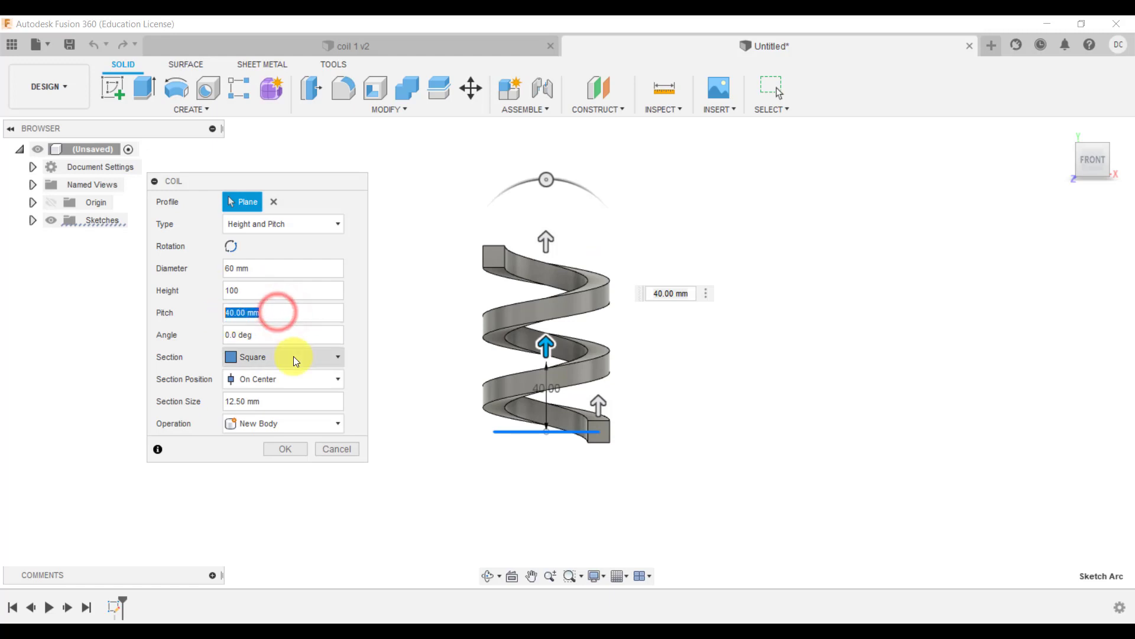
text(30)
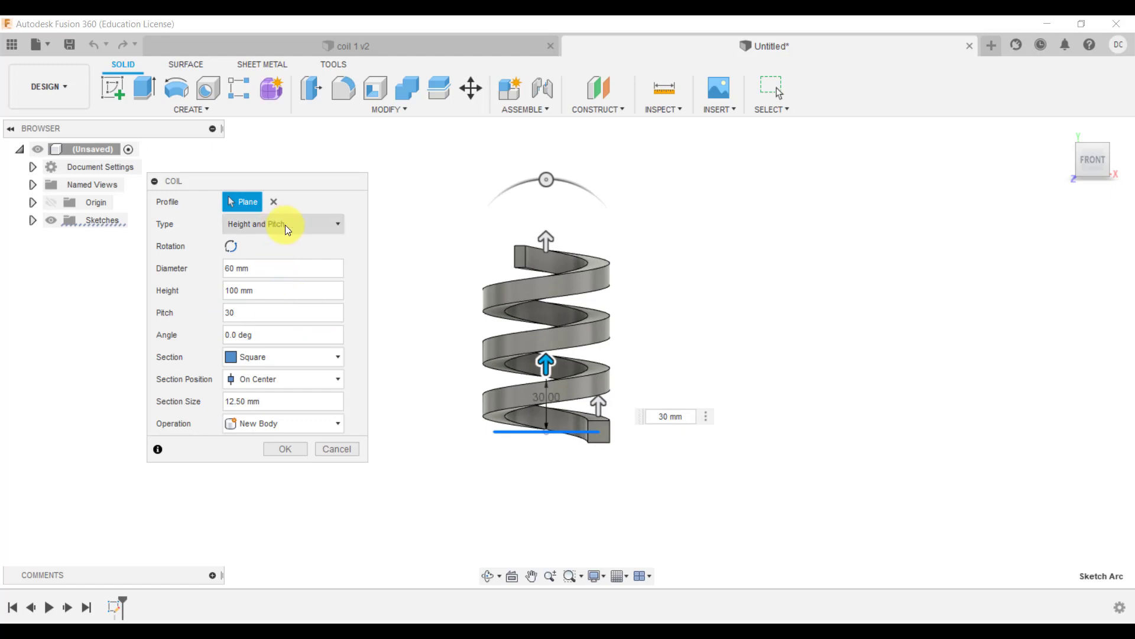
scroll(586, 315, up, 2)
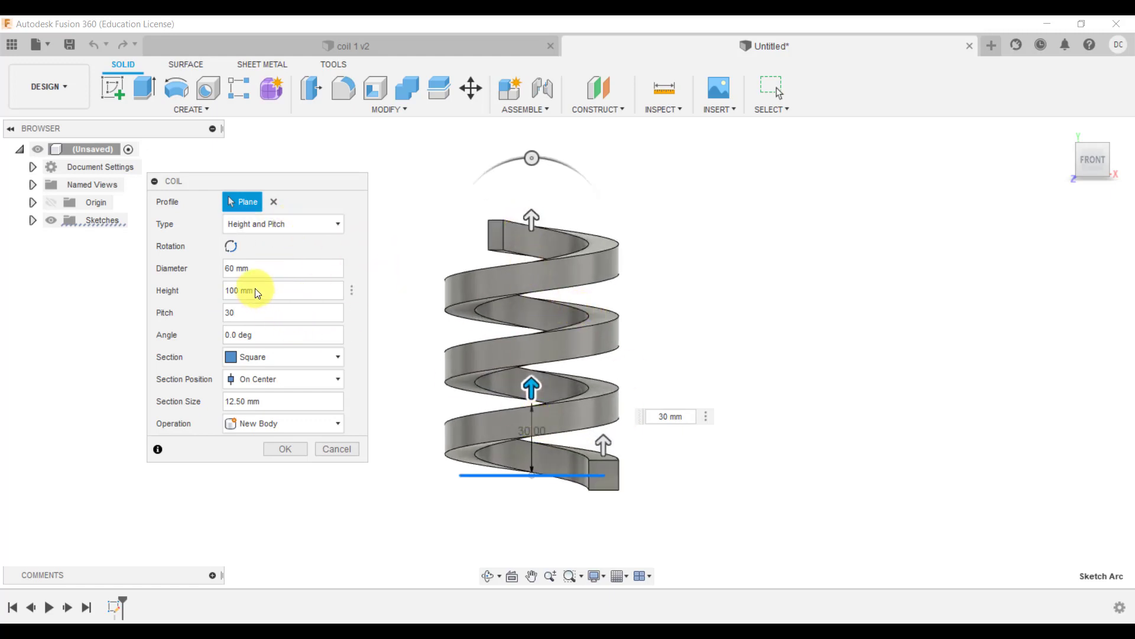
drag(251, 310, 222, 313)
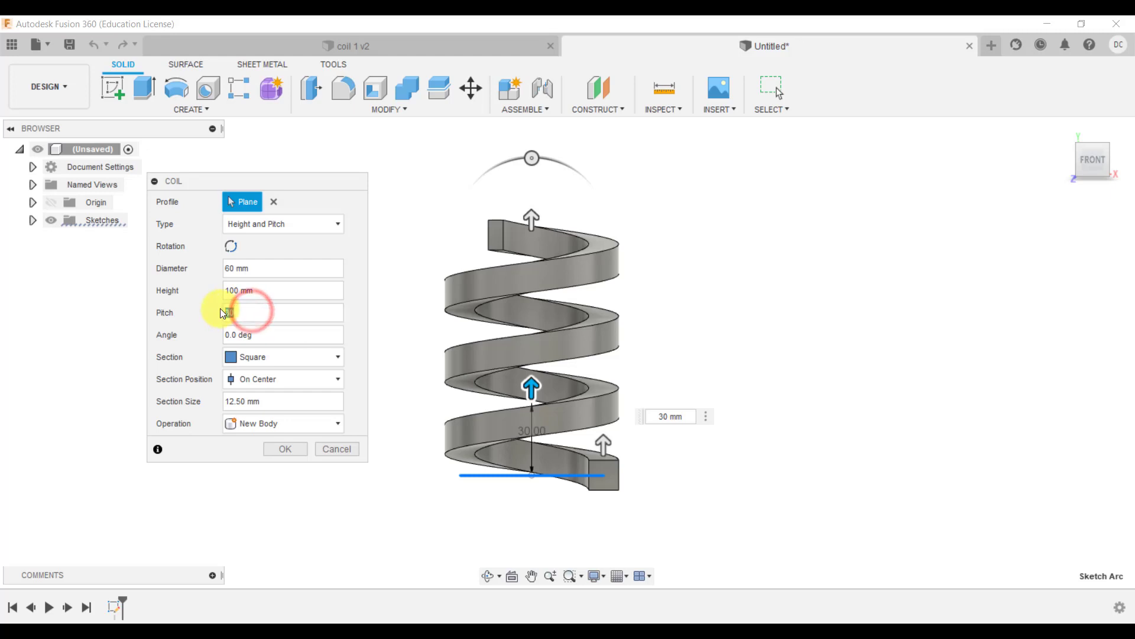
text(50)
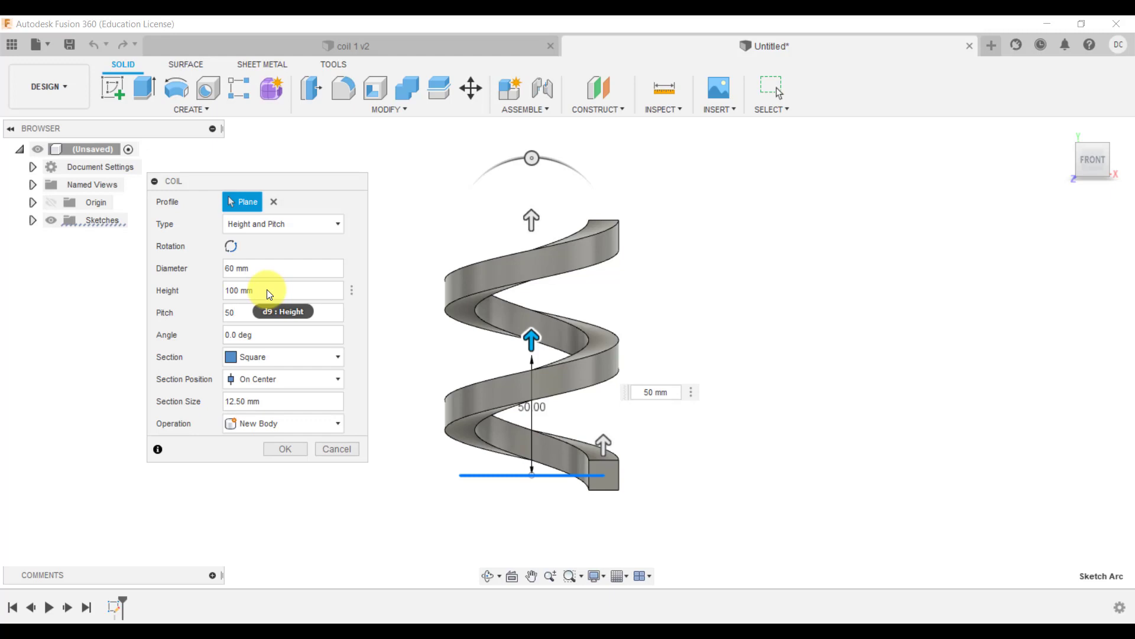
- Change the coil's section to Triangular (External) and place the section Outside the base circle
click(263, 359)
click(267, 410)
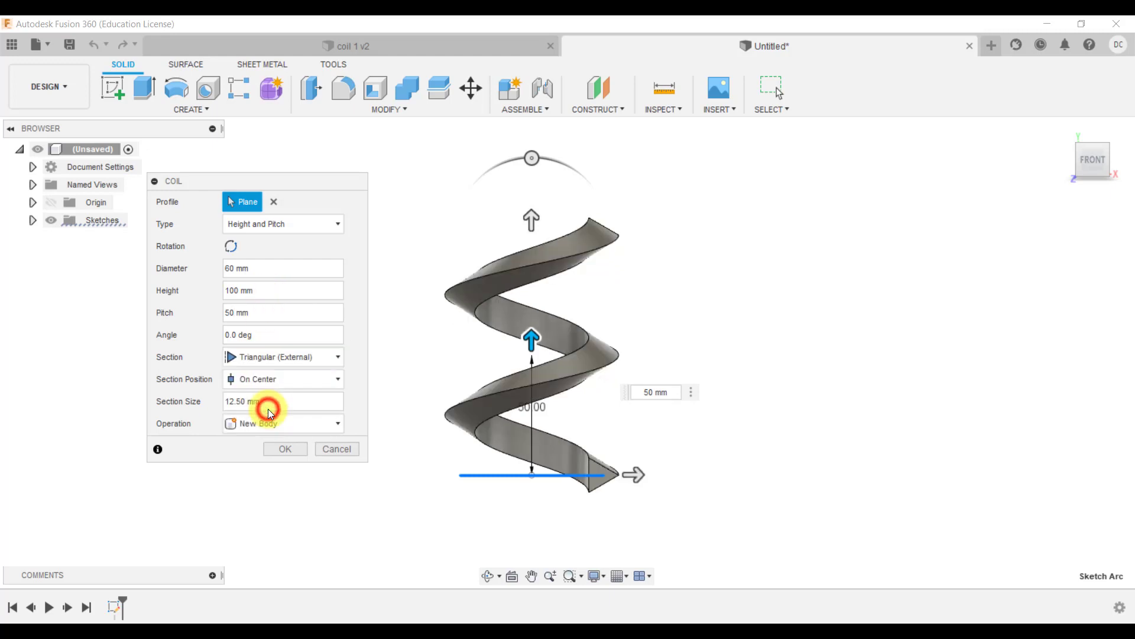
click(250, 358)
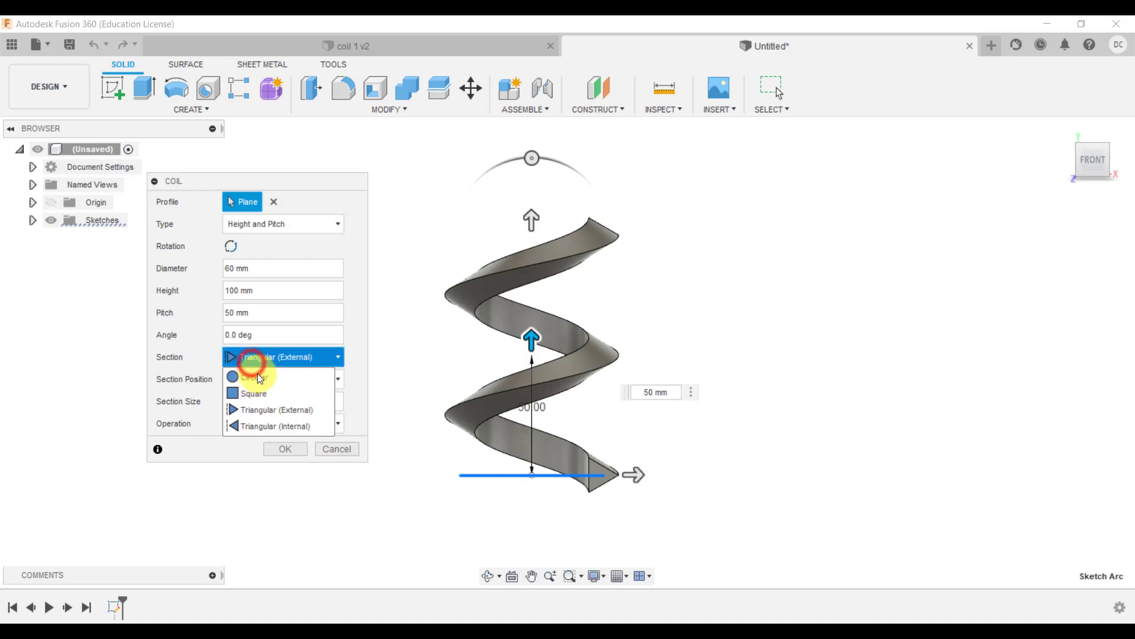
click(294, 410)
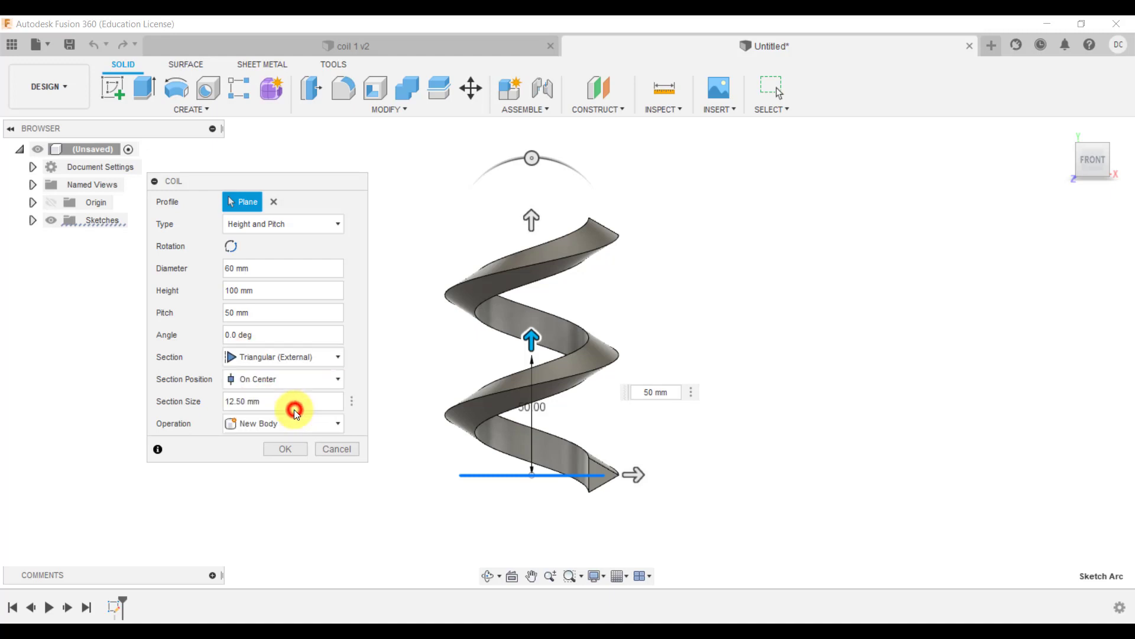
click(261, 378)
click(271, 431)
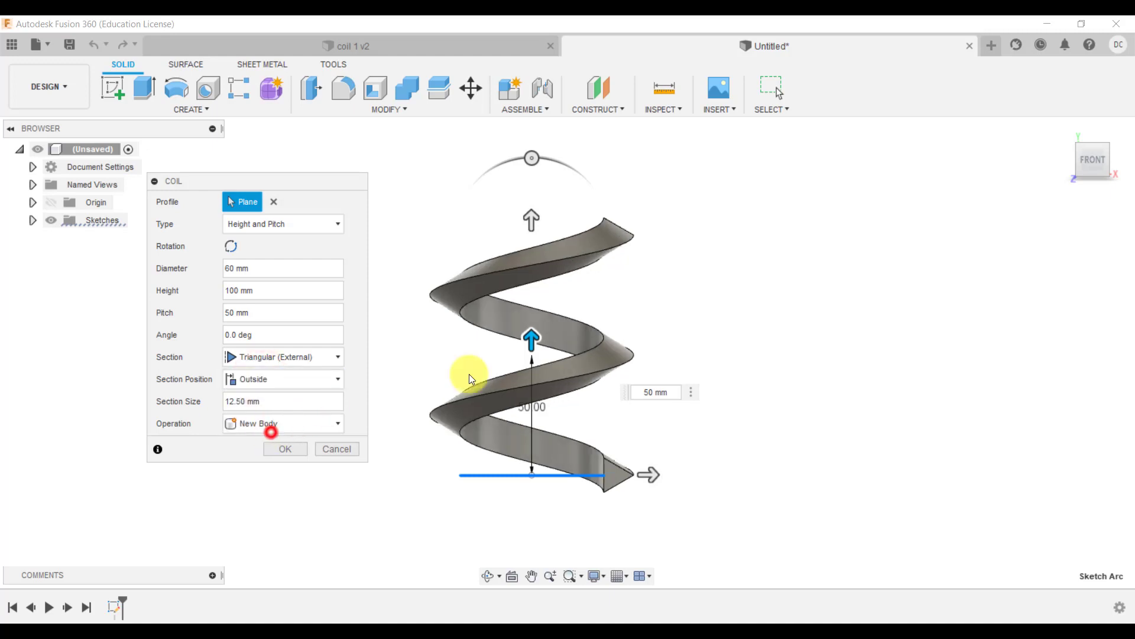
- Check the triangular coil from above, set its section size to 10 mm and complete the coil
click(1058, 127)
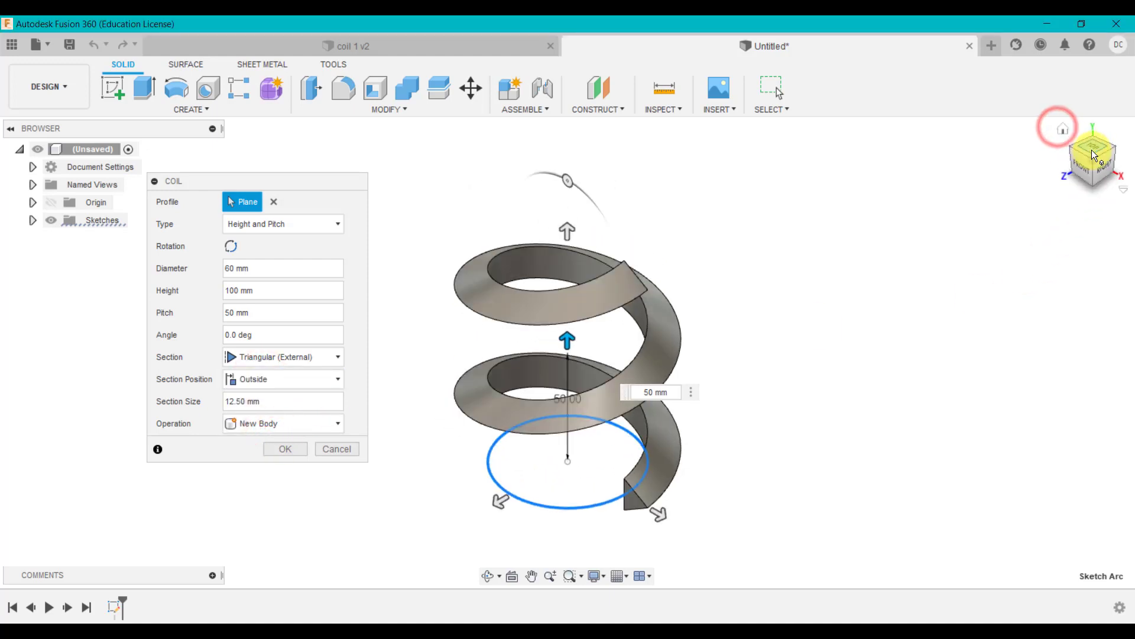
click(1094, 149)
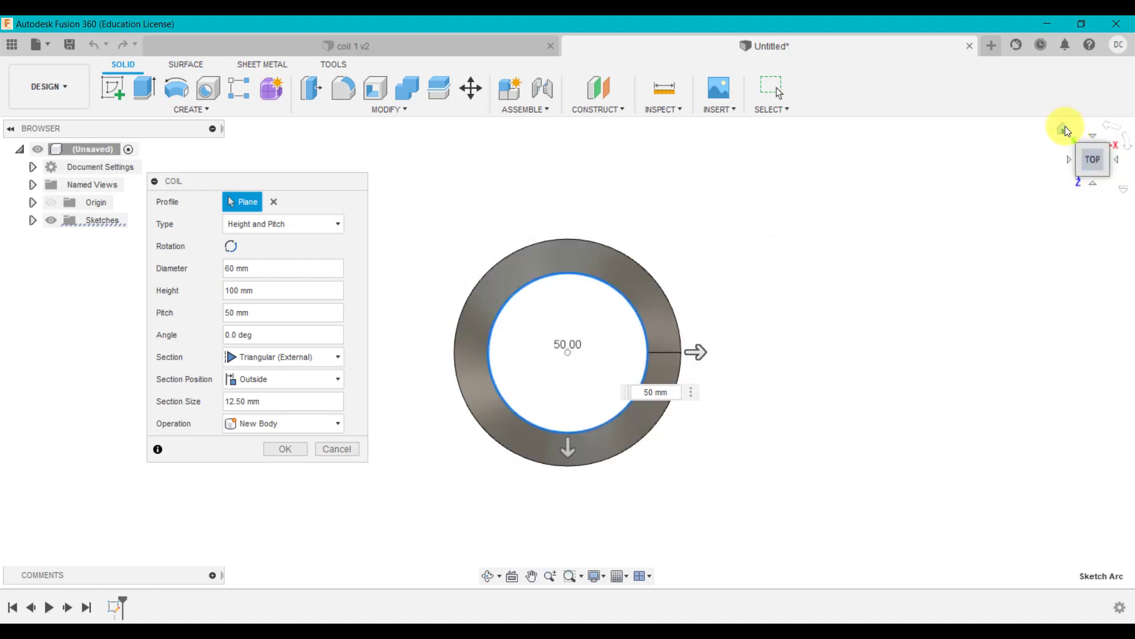
click(1064, 129)
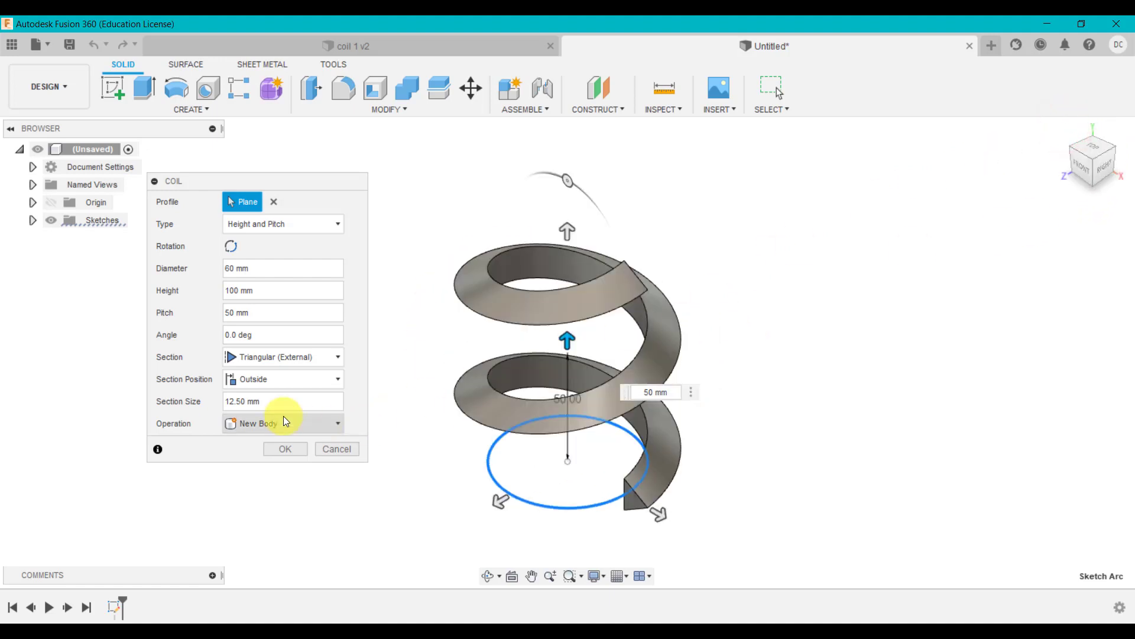
click(266, 401)
text(5)
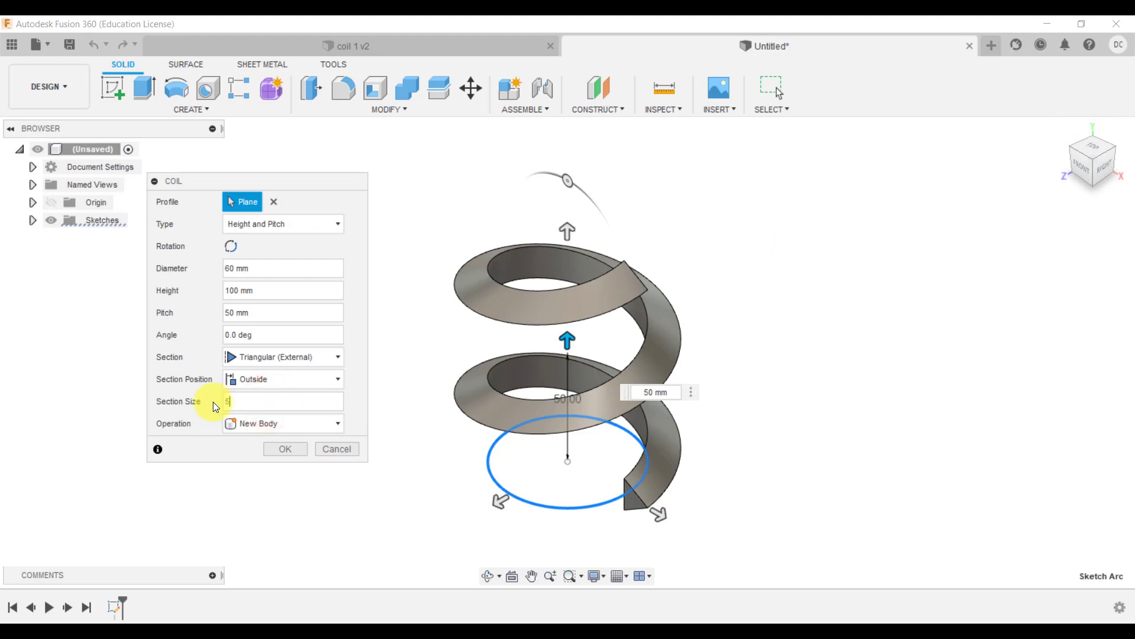
key(BackSpace)
text(10)
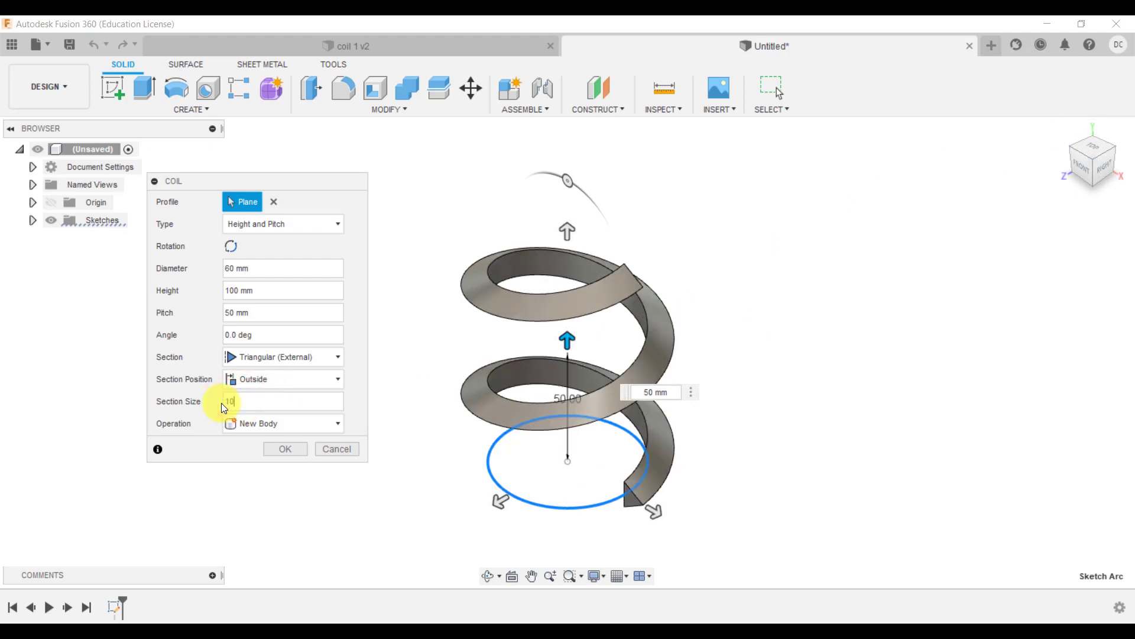
click(284, 231)
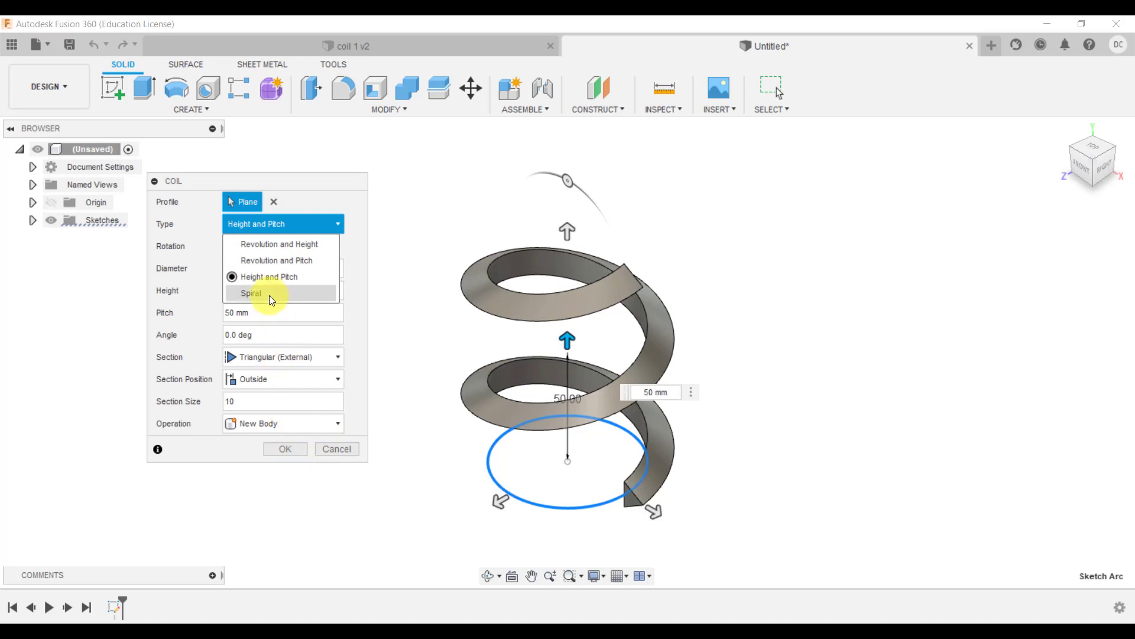
click(304, 455)
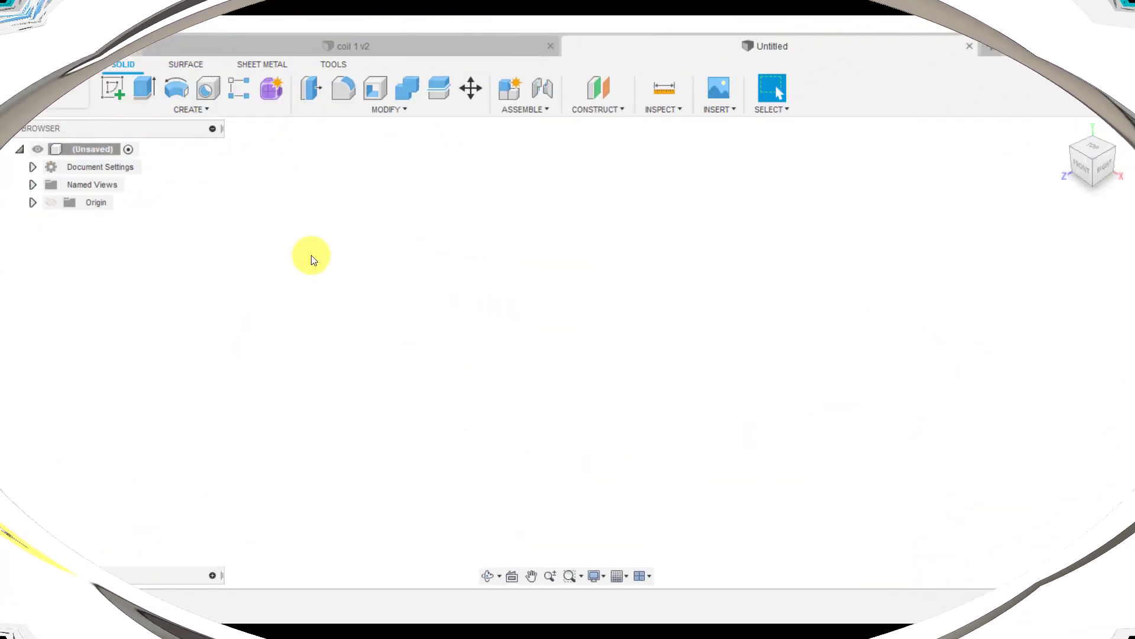
- Start a Coil on the horizontal plane with a 50 mm diameter base circle centred on the origin
click(219, 113)
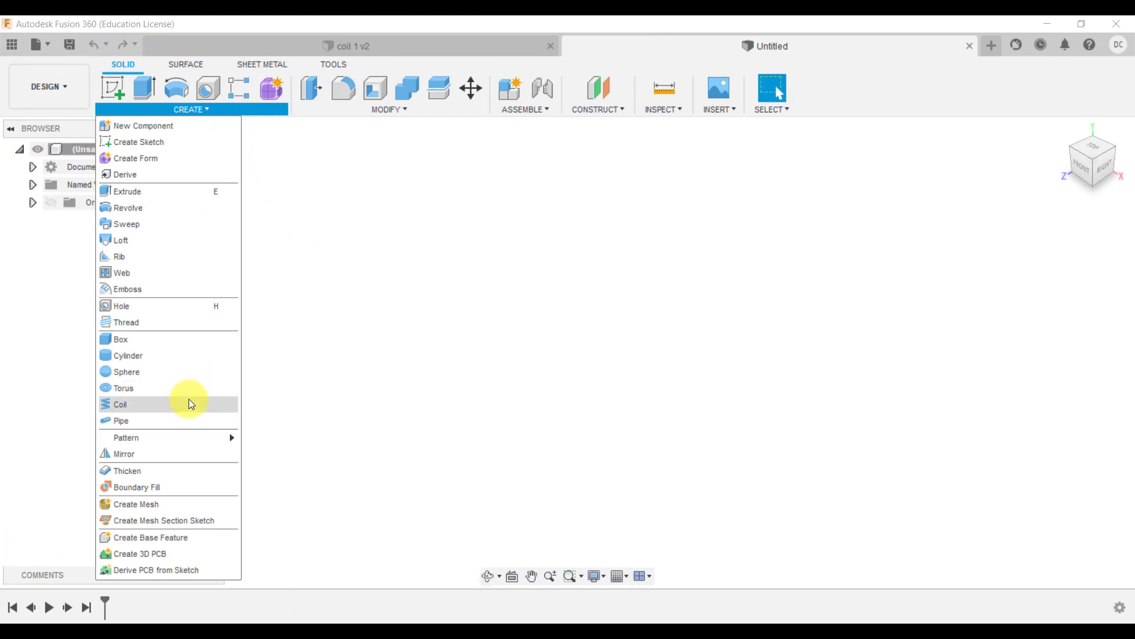
click(189, 399)
click(585, 397)
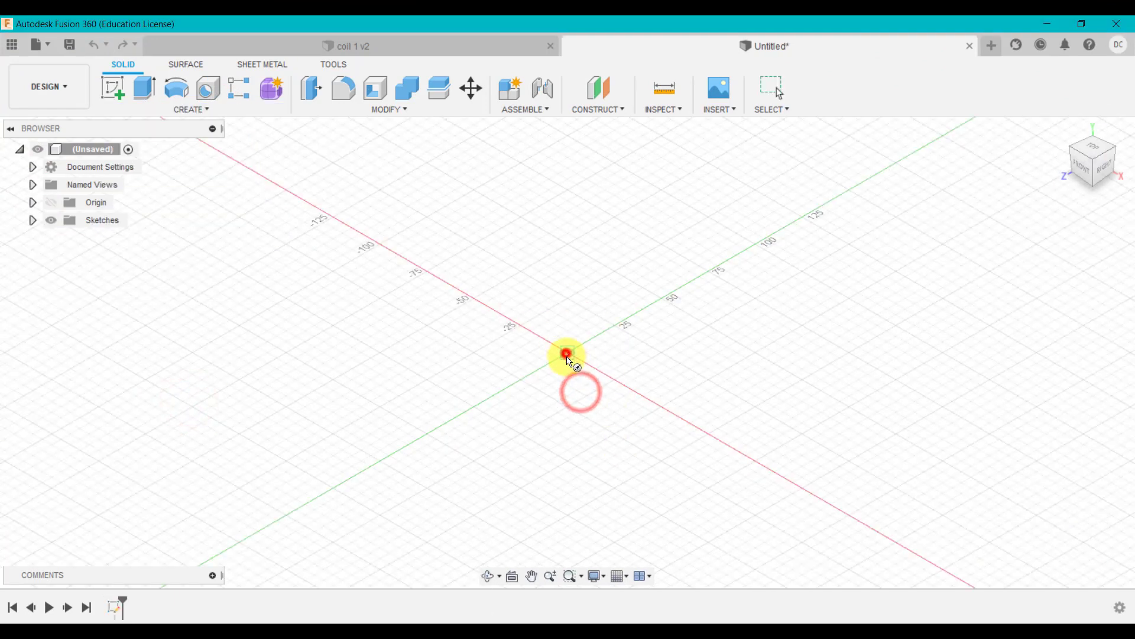
click(568, 353)
text(50)
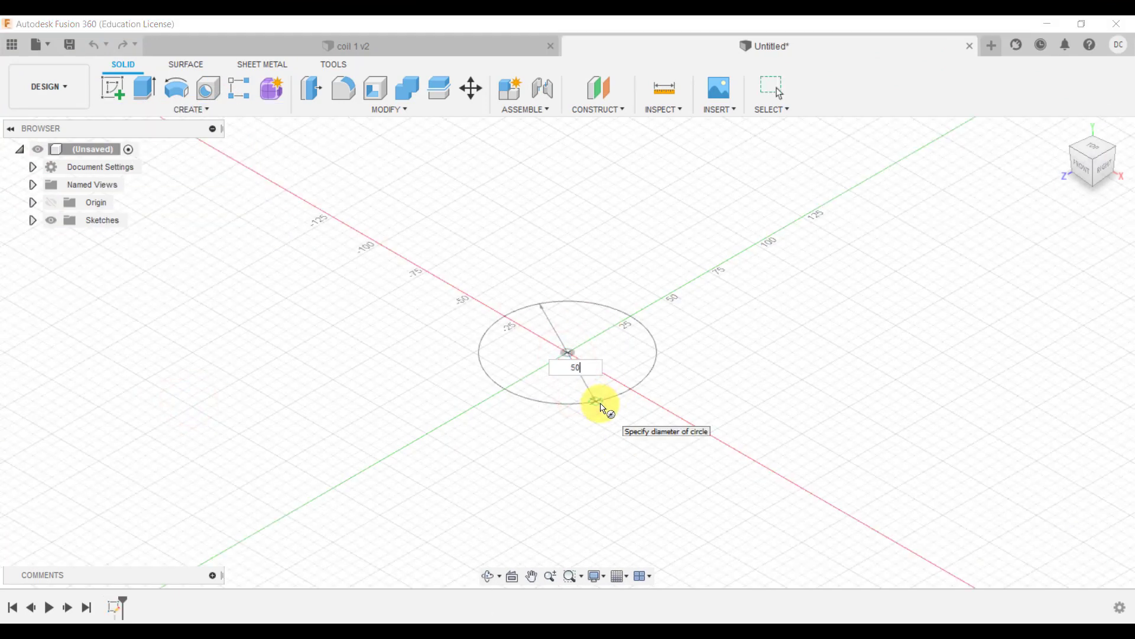
key(Return)
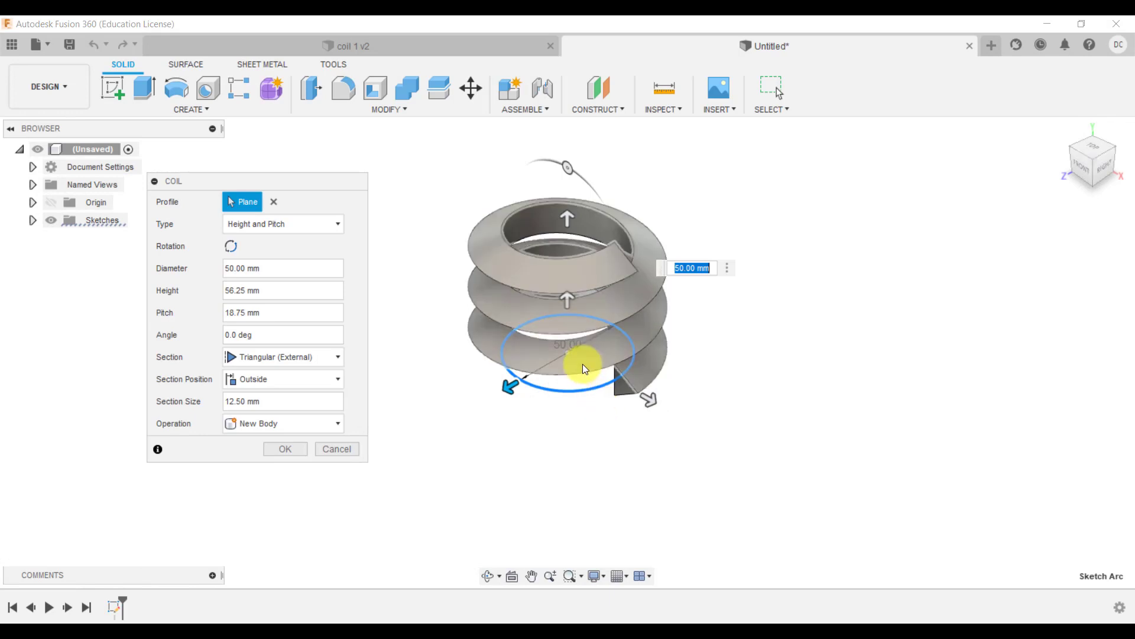
- Stretch the triangular coil's height to 65 mm in the front view
scroll(580, 271, up, 2)
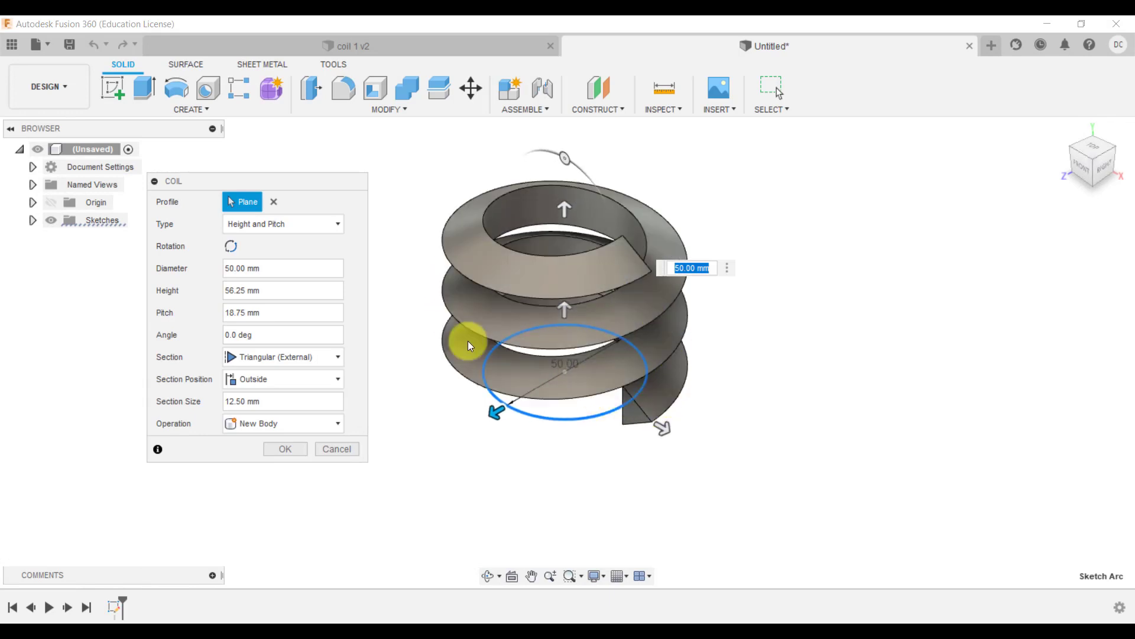
click(1108, 170)
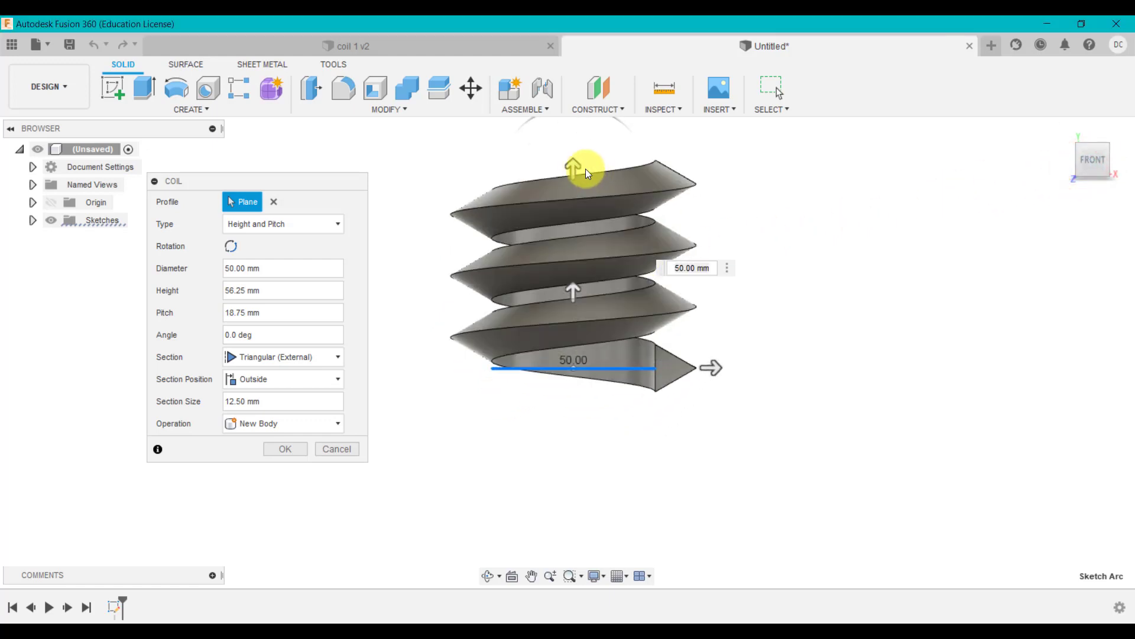
drag(573, 169, 573, 139)
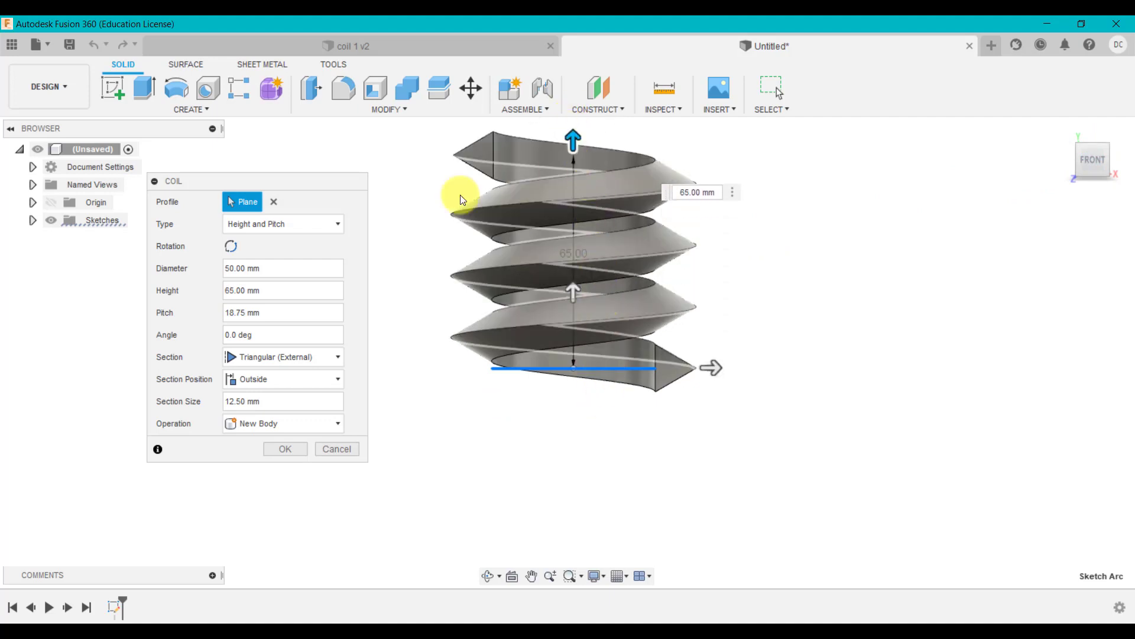
- Change the coil type to Spiral and set its section size to 10 mm
click(269, 225)
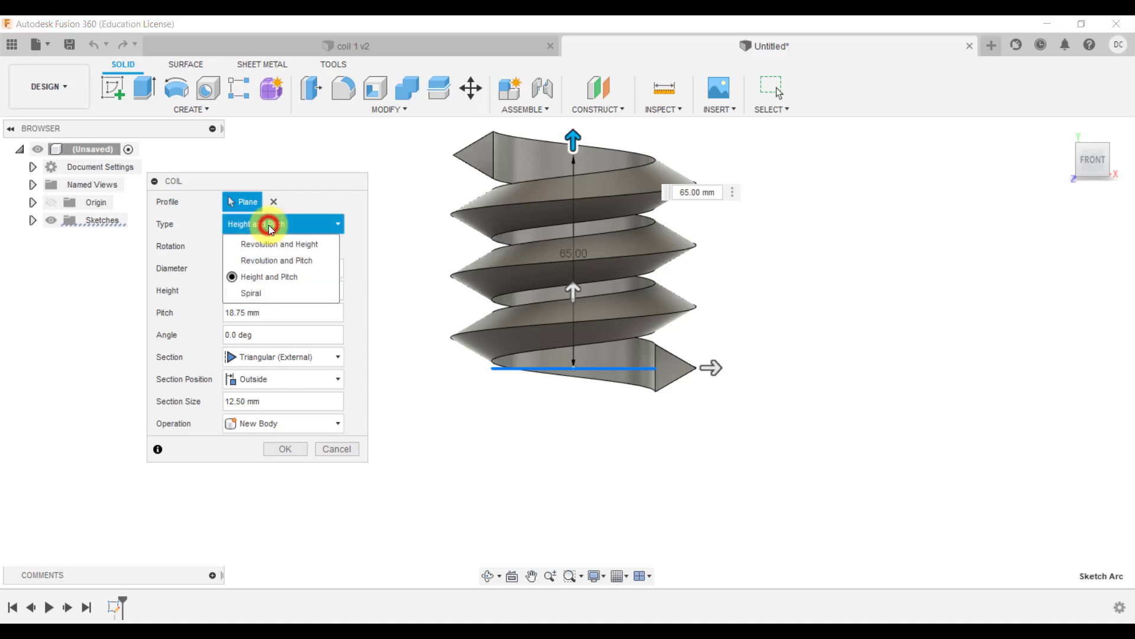
click(268, 296)
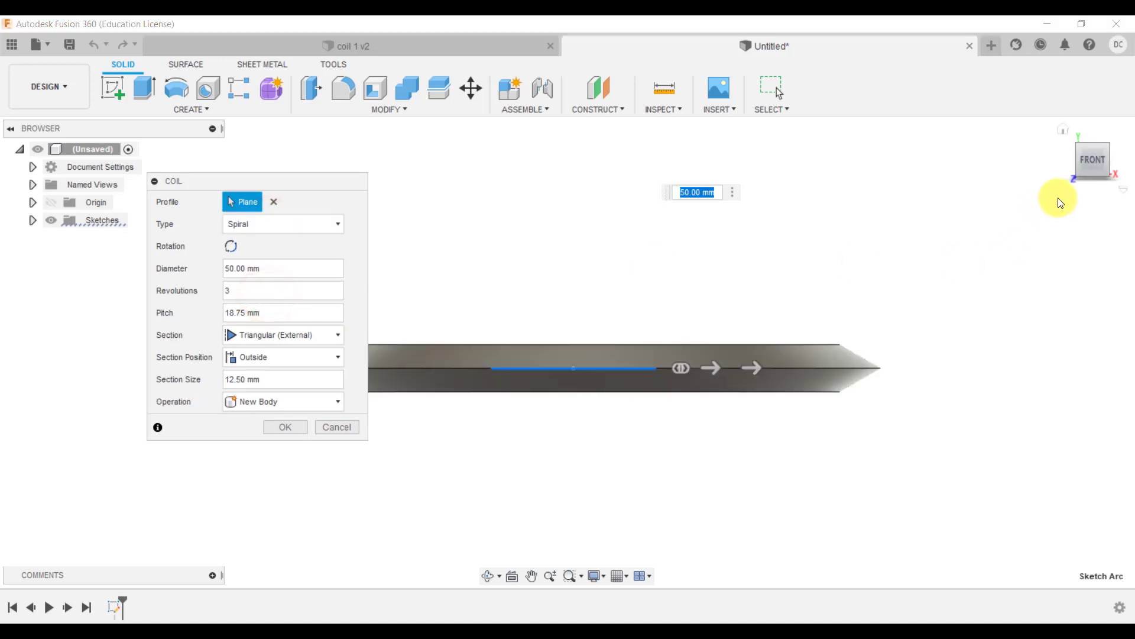
click(1064, 130)
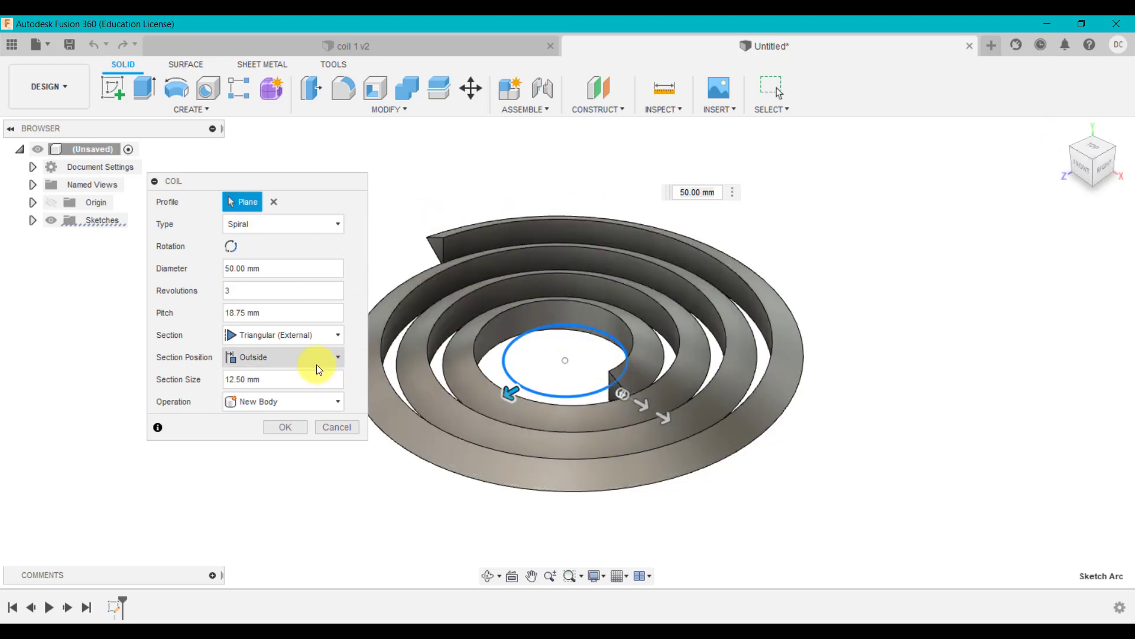
click(270, 380)
text(10)
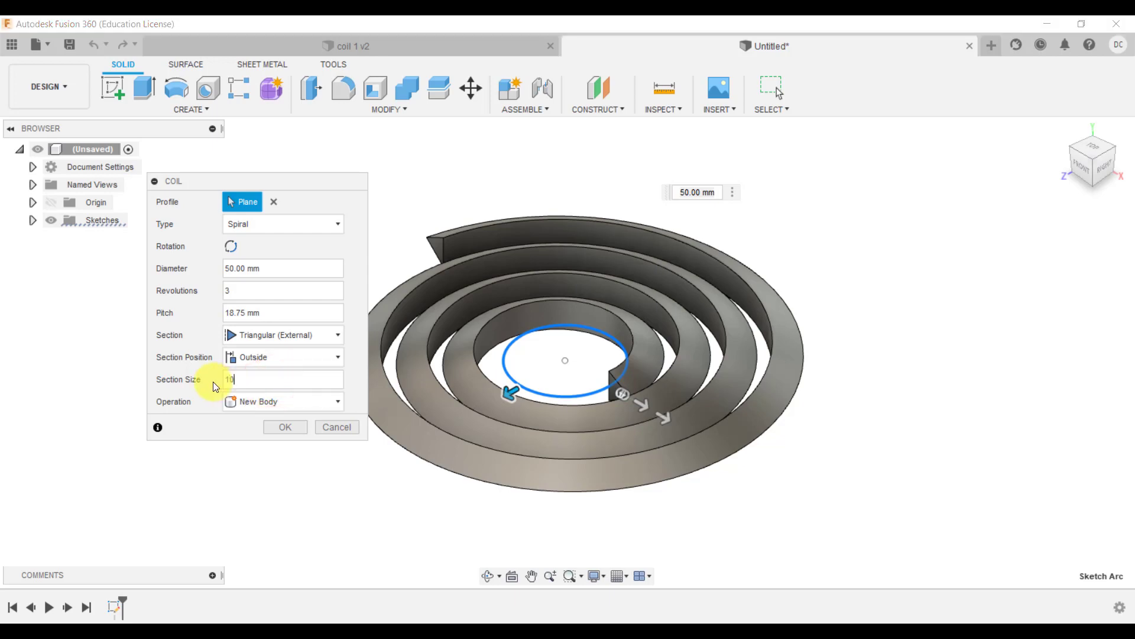
click(1082, 168)
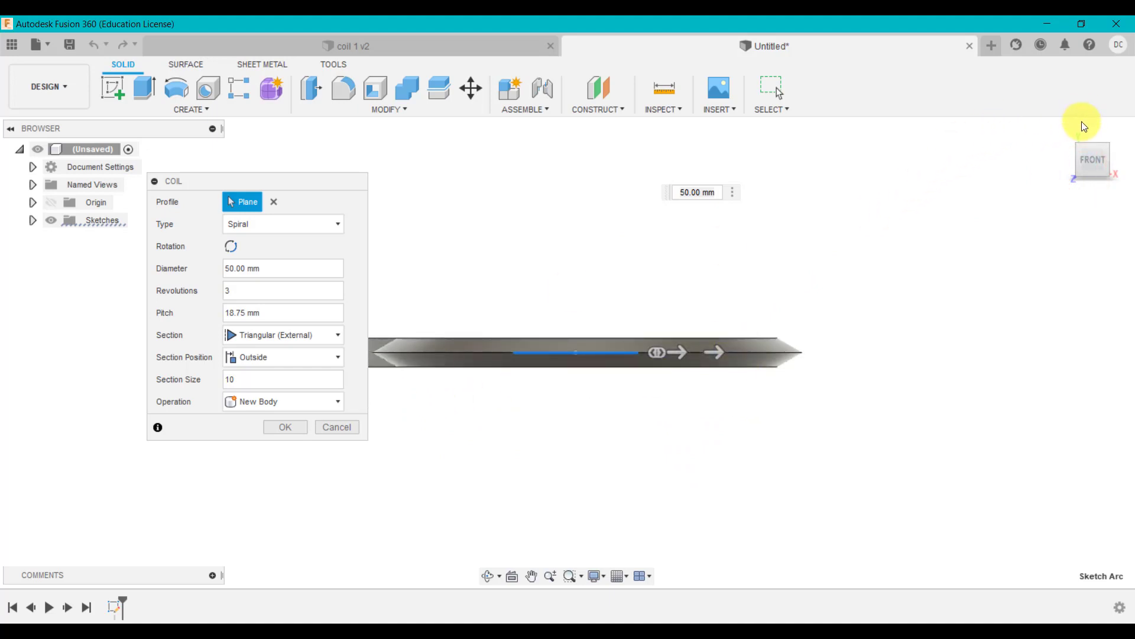
click(1061, 130)
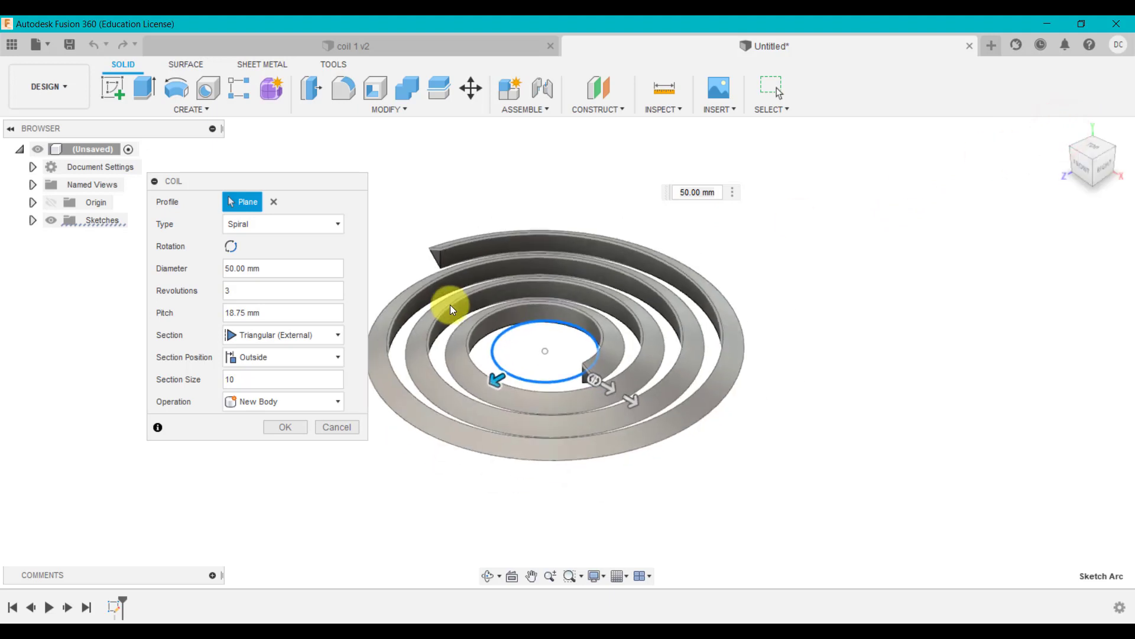
- Try the opposite rotation direction for the spiral and switch back to the original direction
click(231, 246)
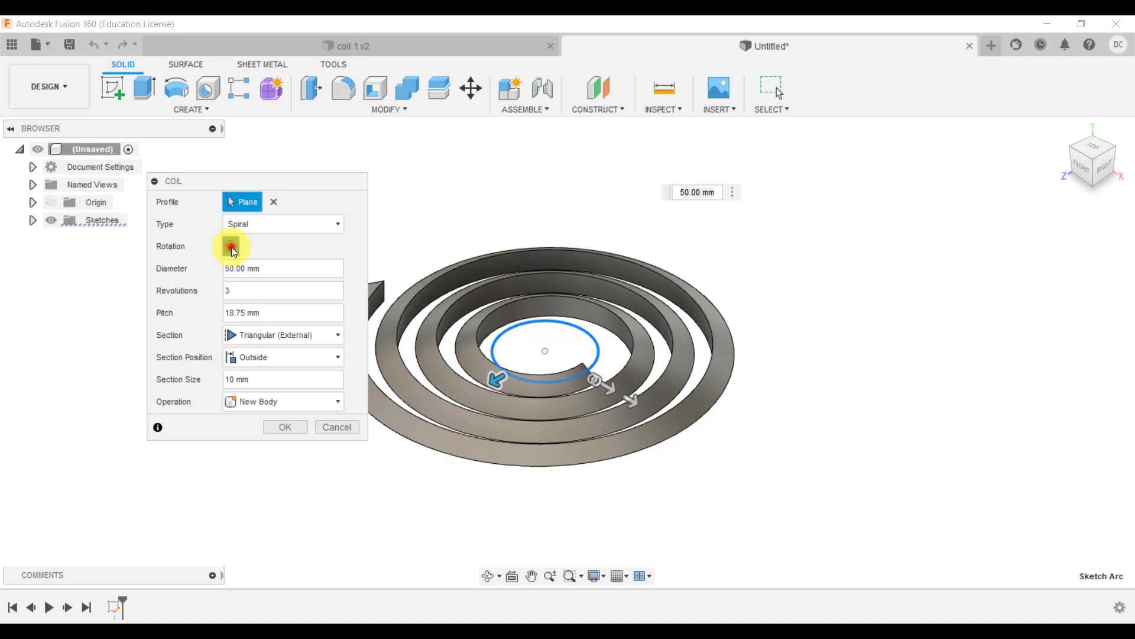
click(232, 246)
click(231, 246)
click(231, 246)
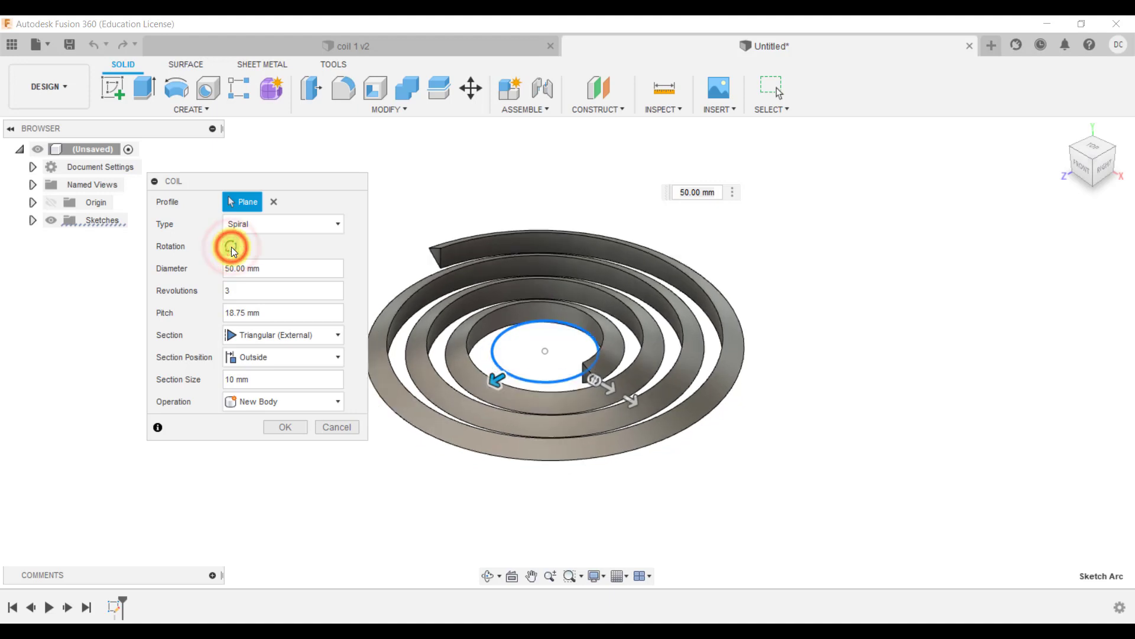
- Set the spiral's diameter to 60 mm, try 2 revolutions and change the revolutions to 4
drag(281, 269, 225, 268)
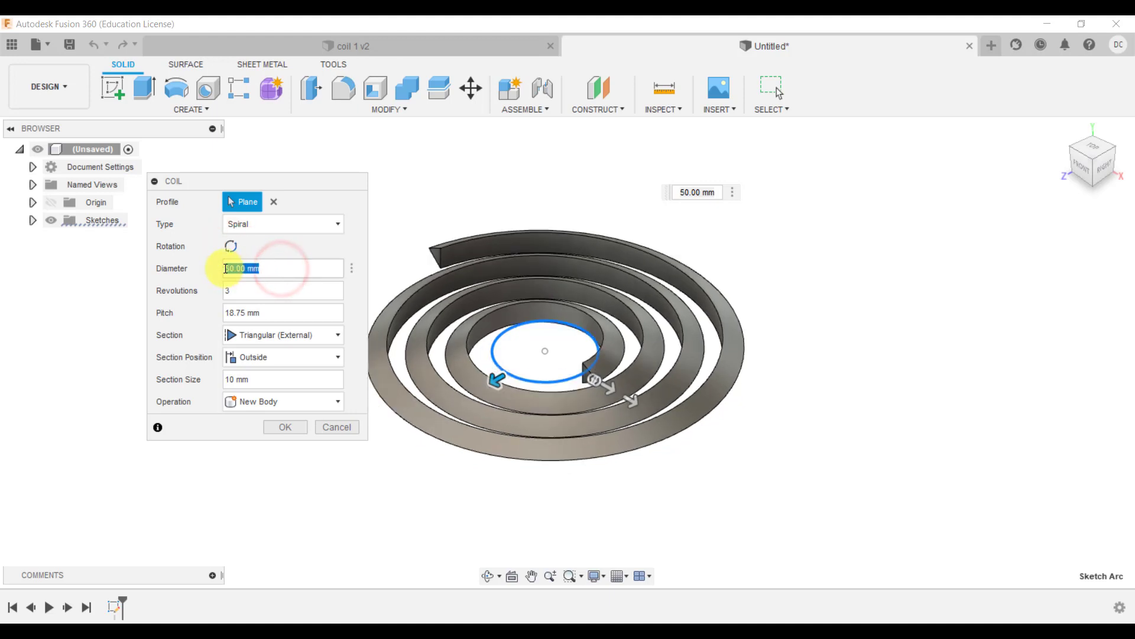
text(60)
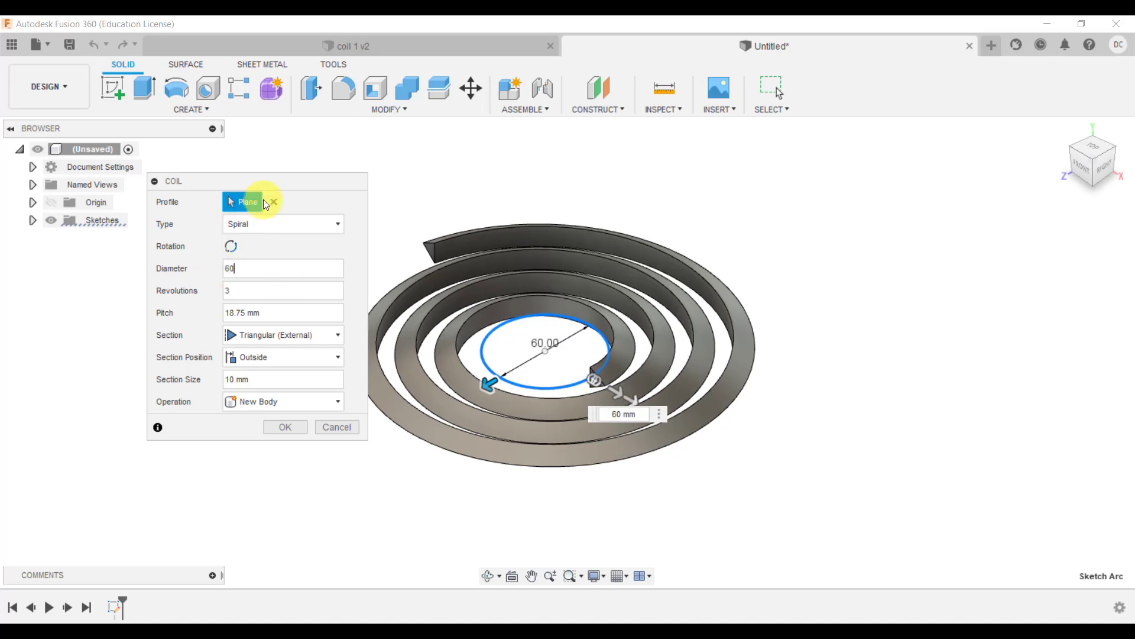
drag(236, 186, 217, 190)
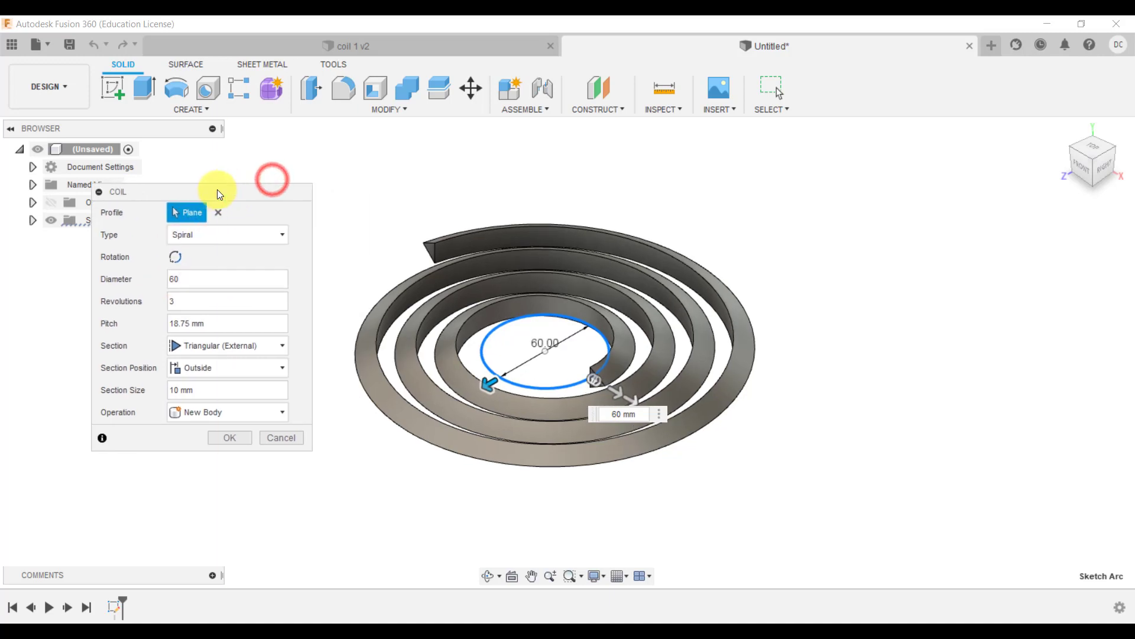
double_click(190, 302)
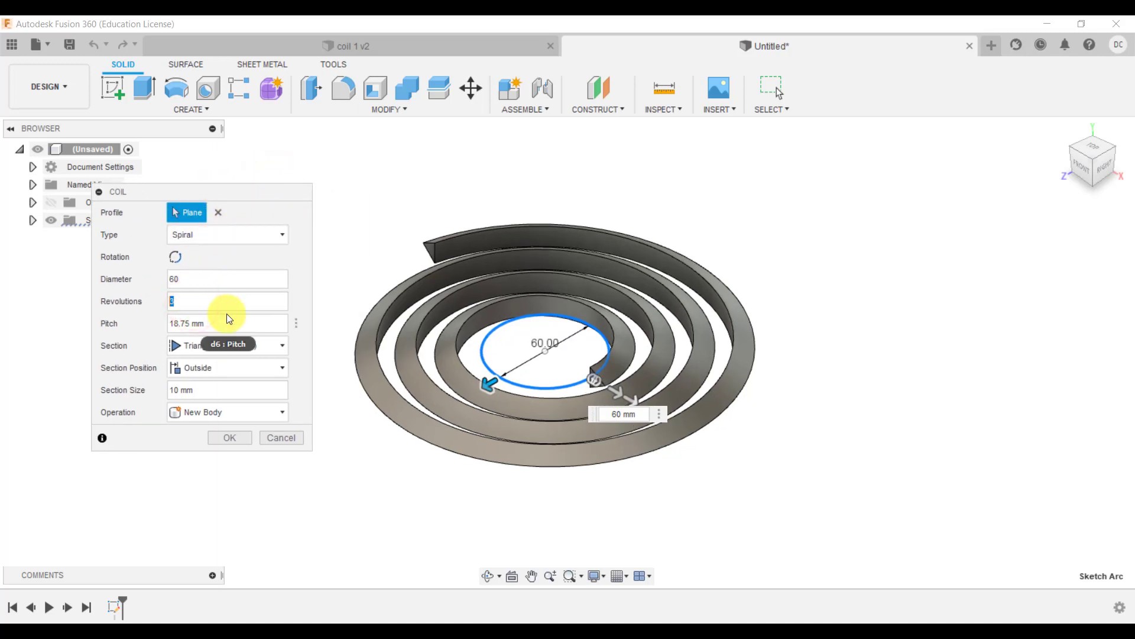
text(2)
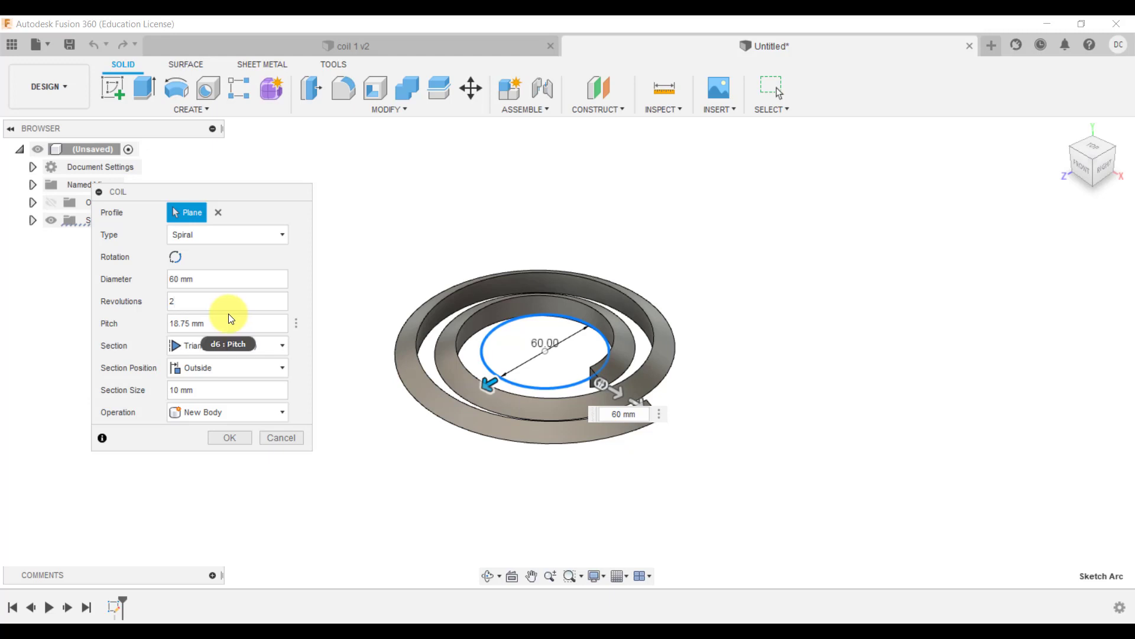
key(BackSpace)
text(4)
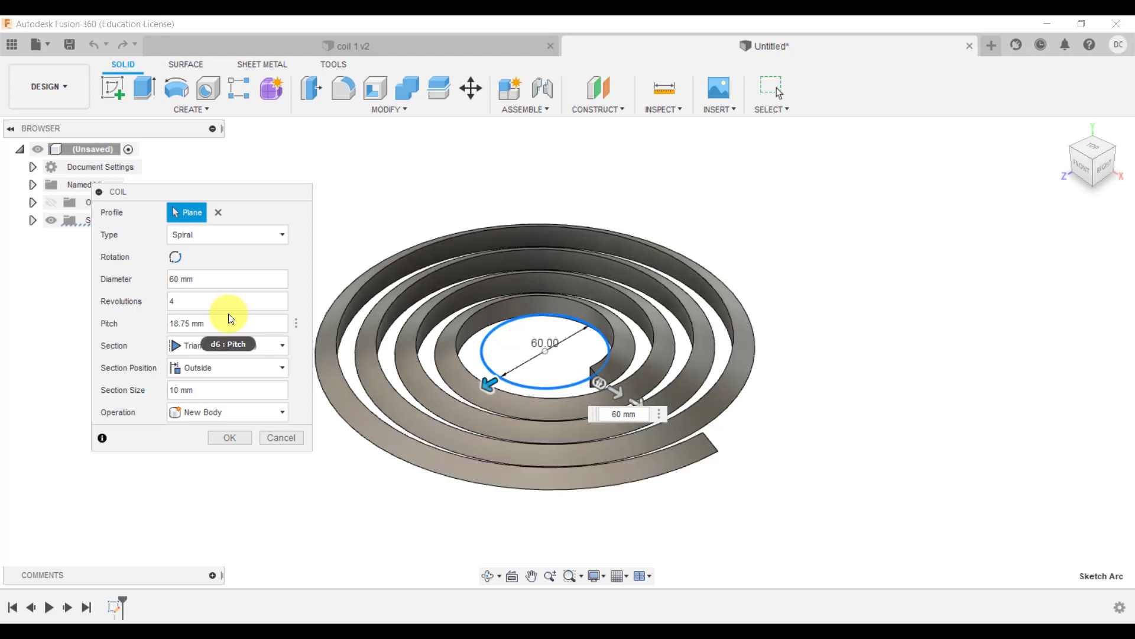
- Change the spiral's section to Circular while viewing it from above
click(1088, 150)
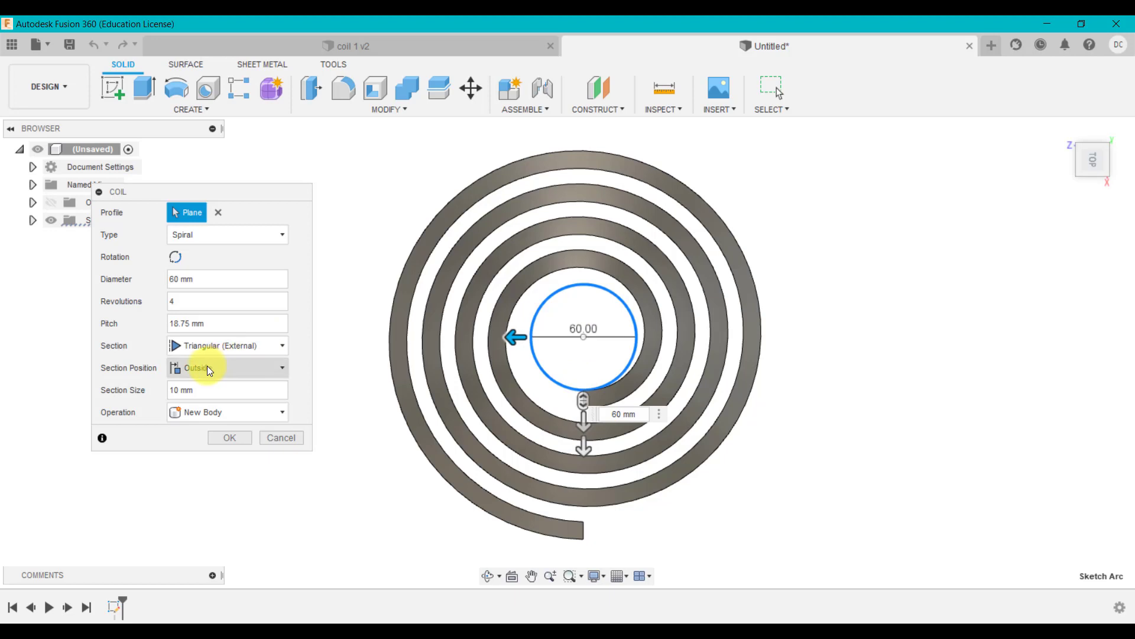
click(208, 345)
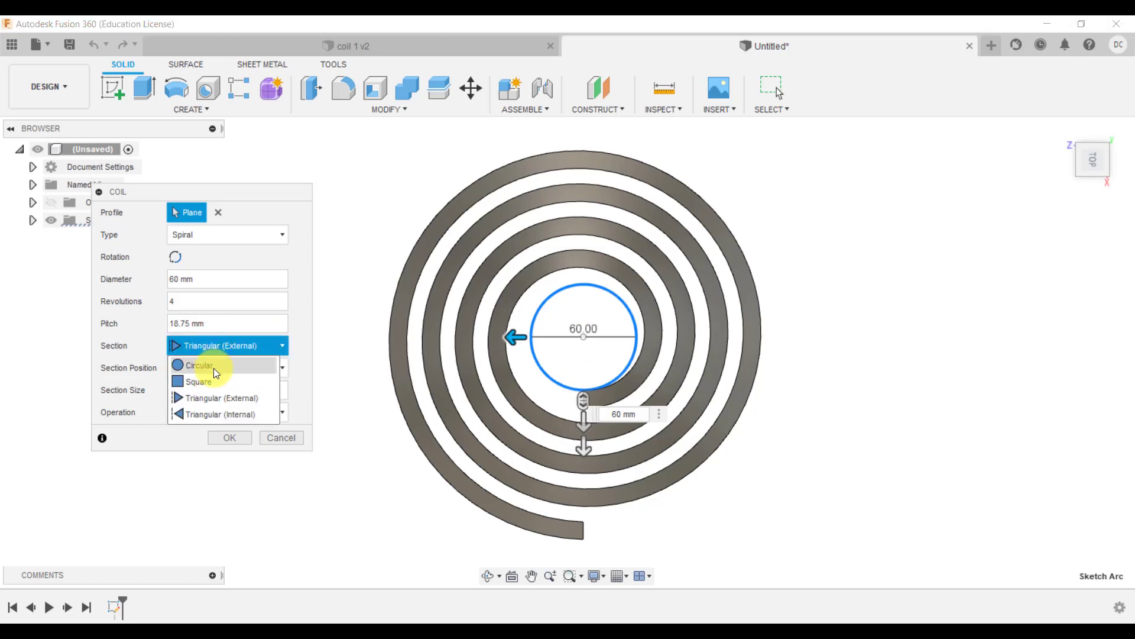
click(215, 365)
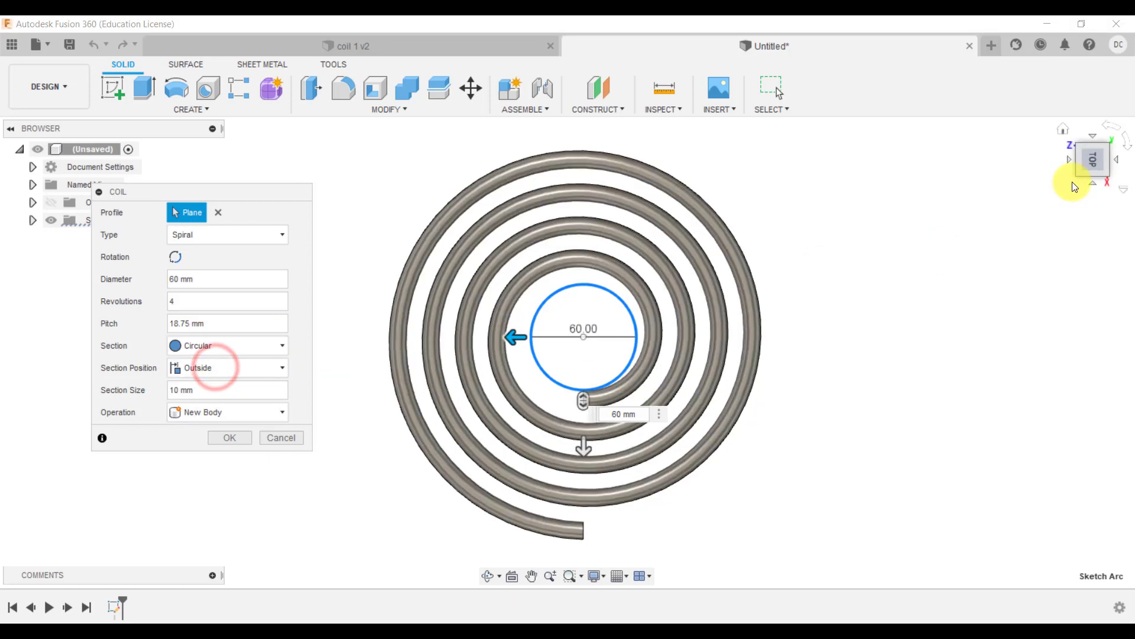
- Try placing the circular section Inside the base circle, change its position to On Center and inspect the spiral's inner end
click(220, 368)
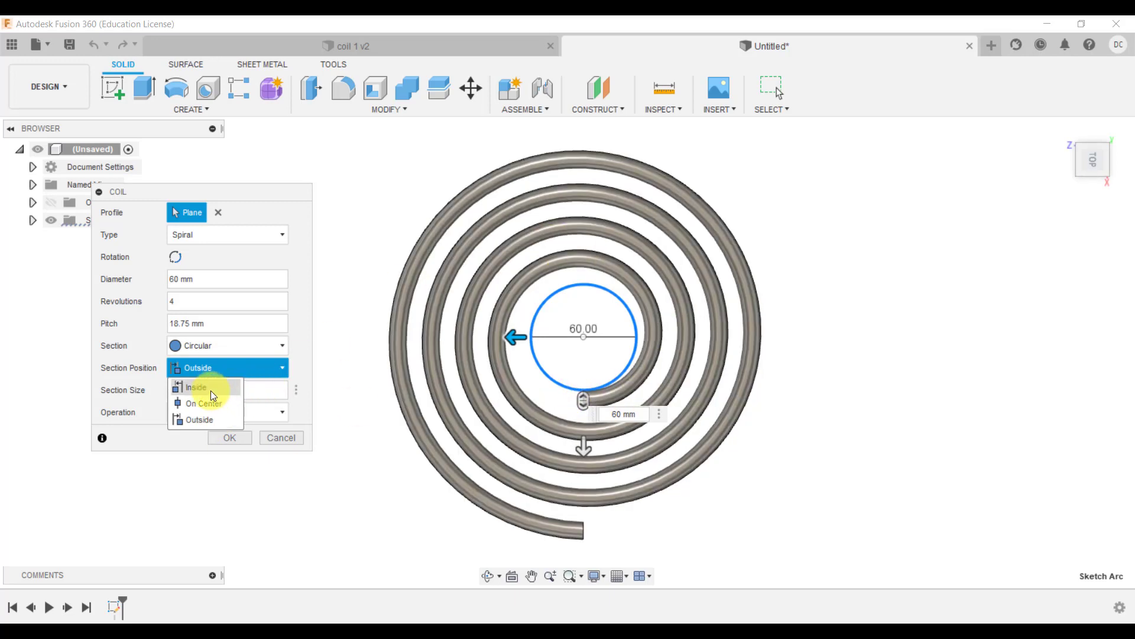
click(212, 389)
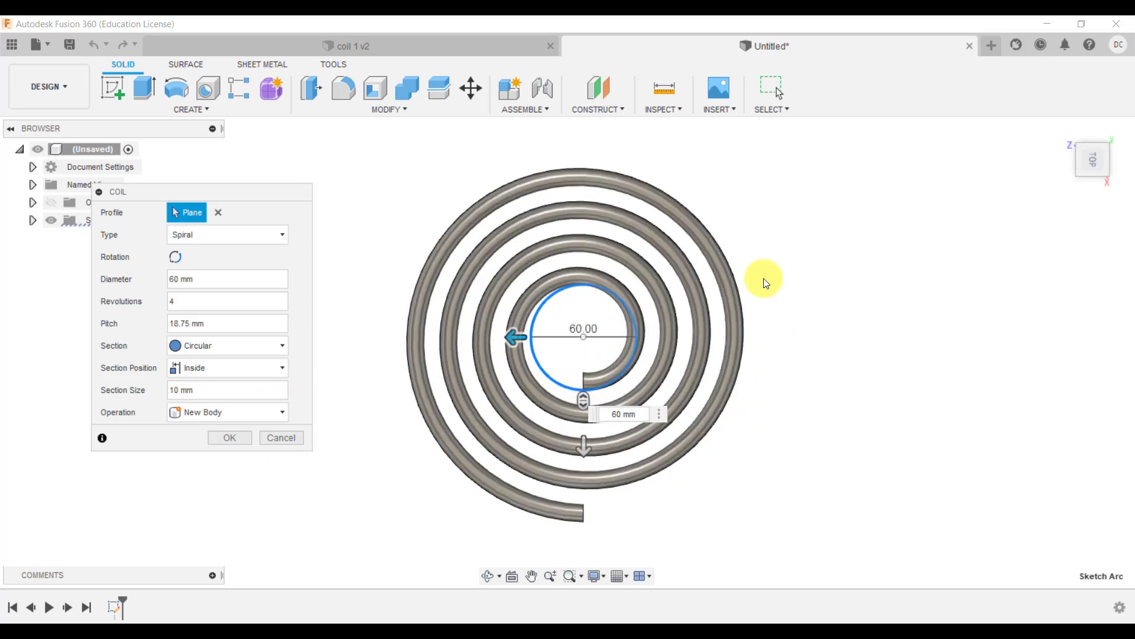
click(248, 373)
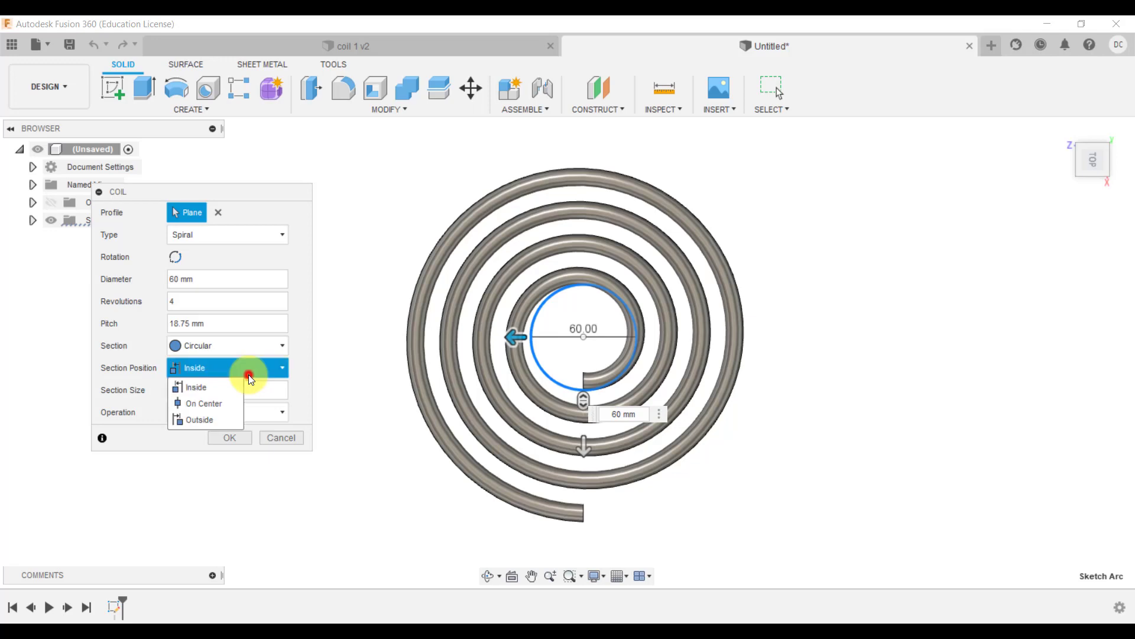
click(216, 405)
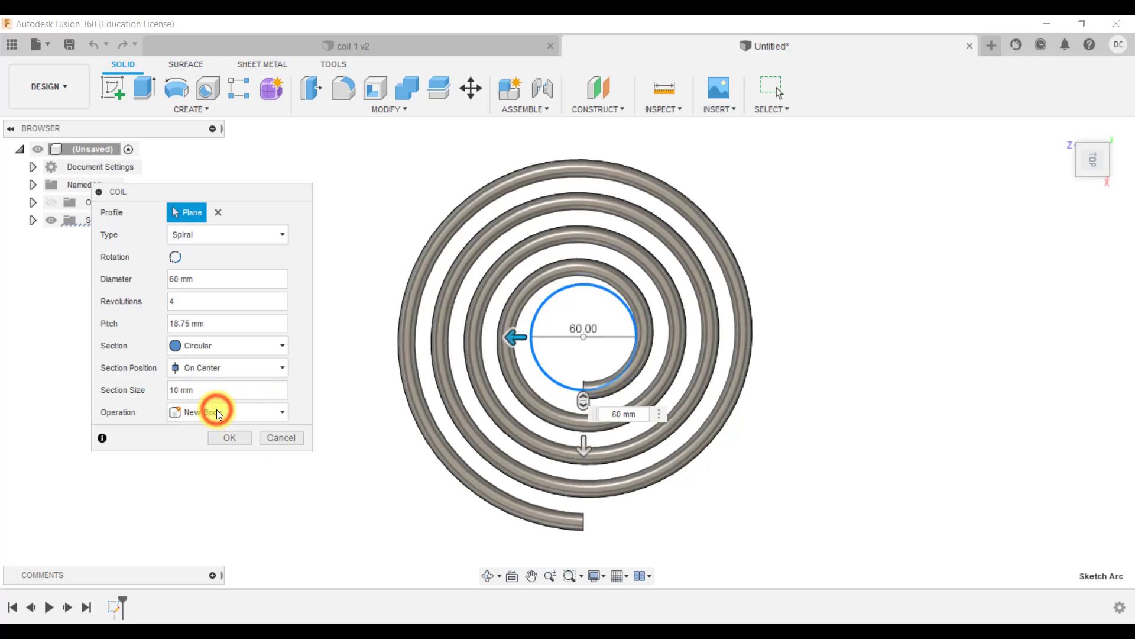
scroll(597, 386, up, 1)
scroll(597, 387, up, 4)
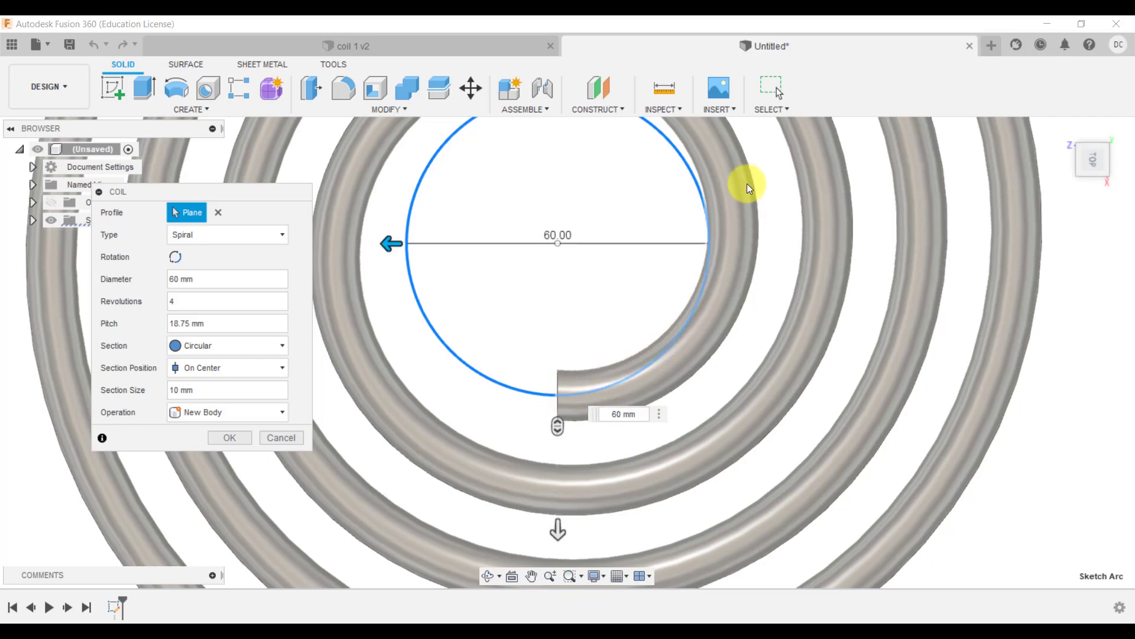
scroll(512, 366, down, 3)
click(247, 373)
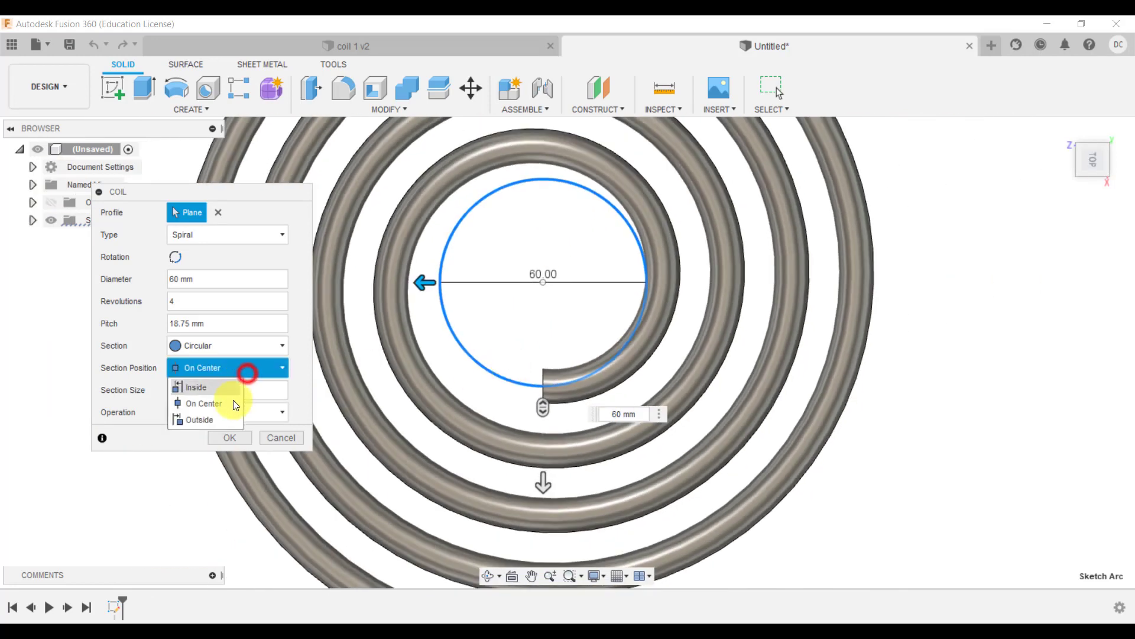
click(299, 393)
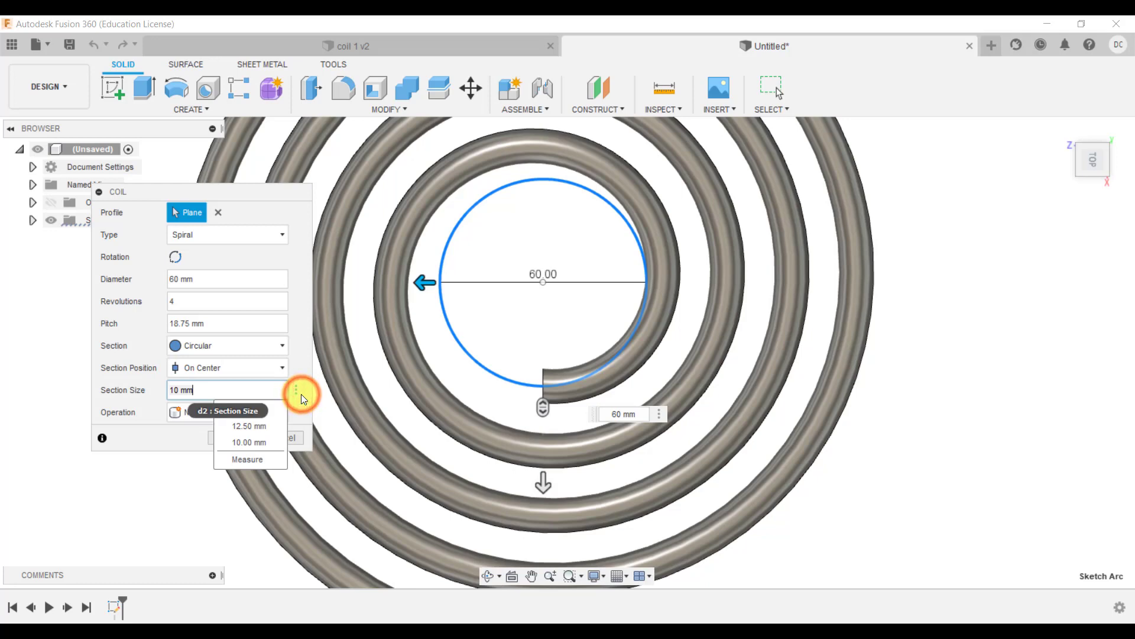
click(307, 364)
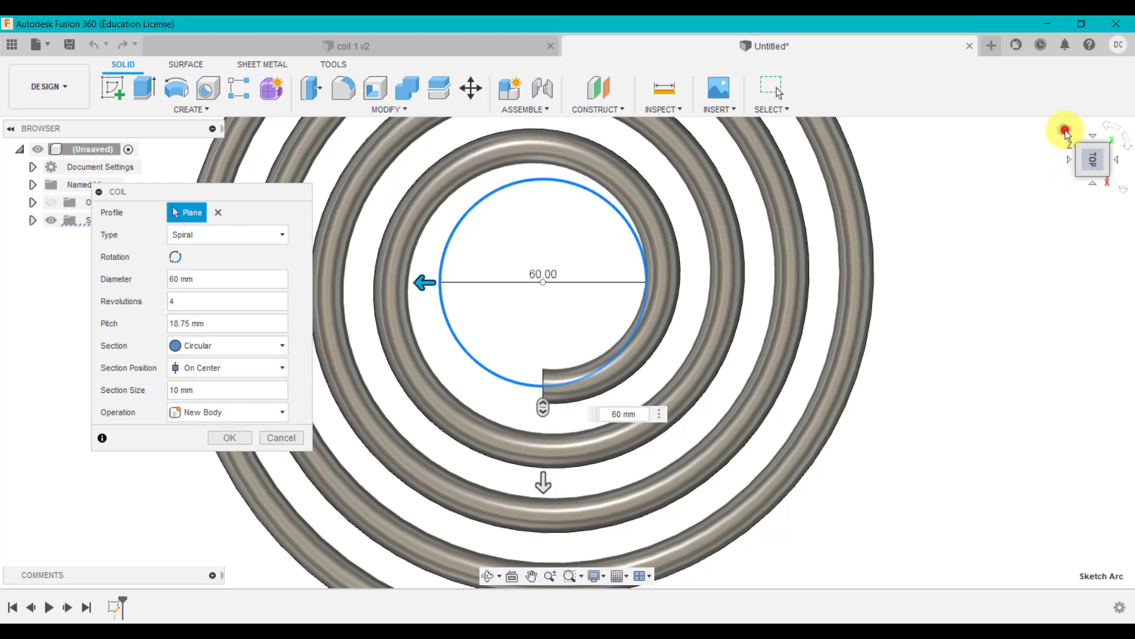
- Return to the home view and complete the spiral coil as a new body
click(1065, 130)
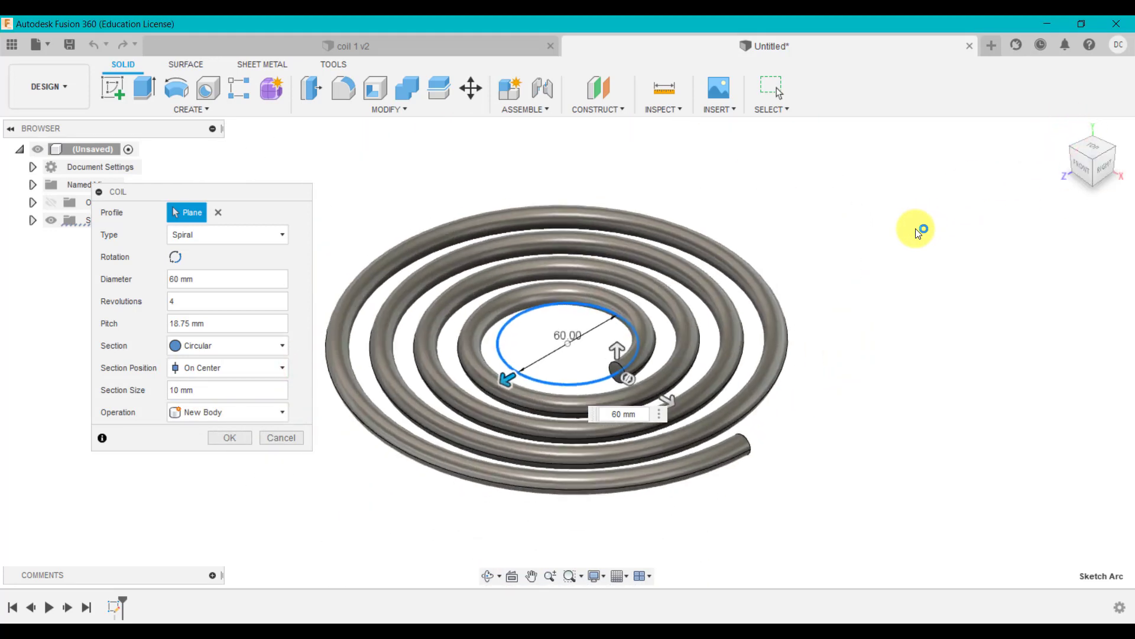
click(243, 441)
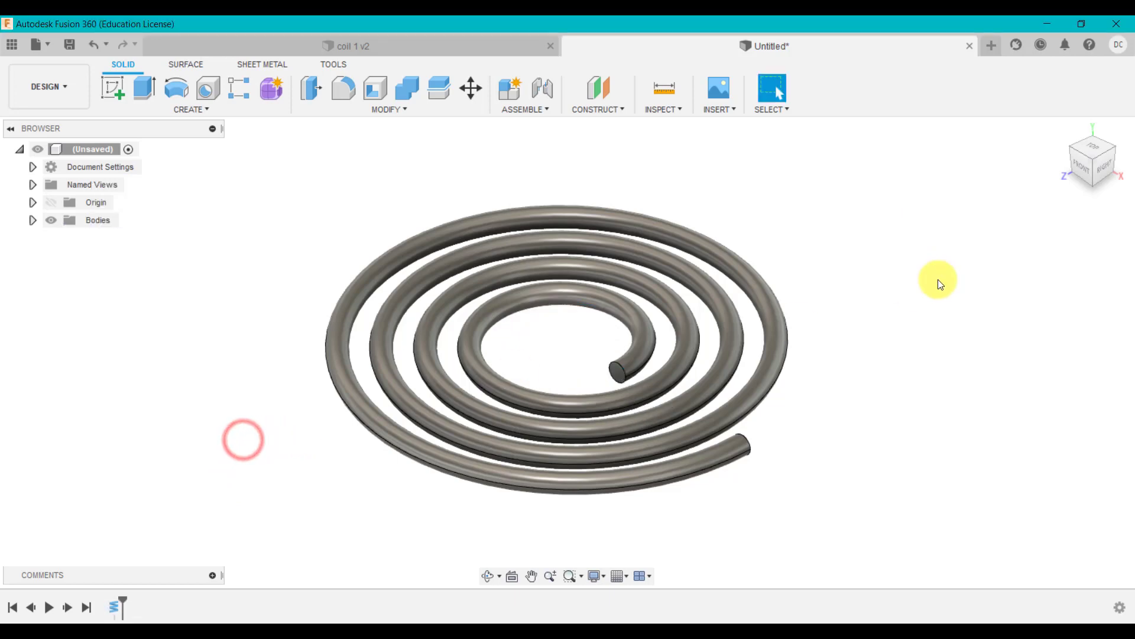
mouse_move(948, 243)
mouse_down()
mouse_move(946, 325)
mouse_move(945, 236)
mouse_up()
key(Escape)
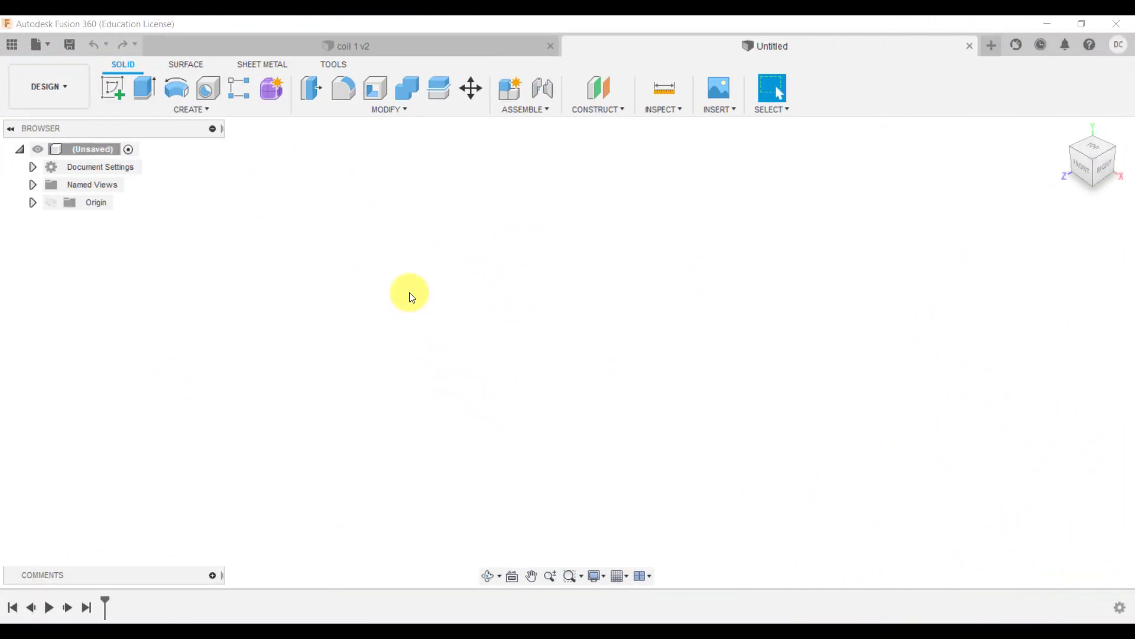
- Start a new coil on the ground plane with a 50 mm diameter base circle centred on the origin
click(206, 109)
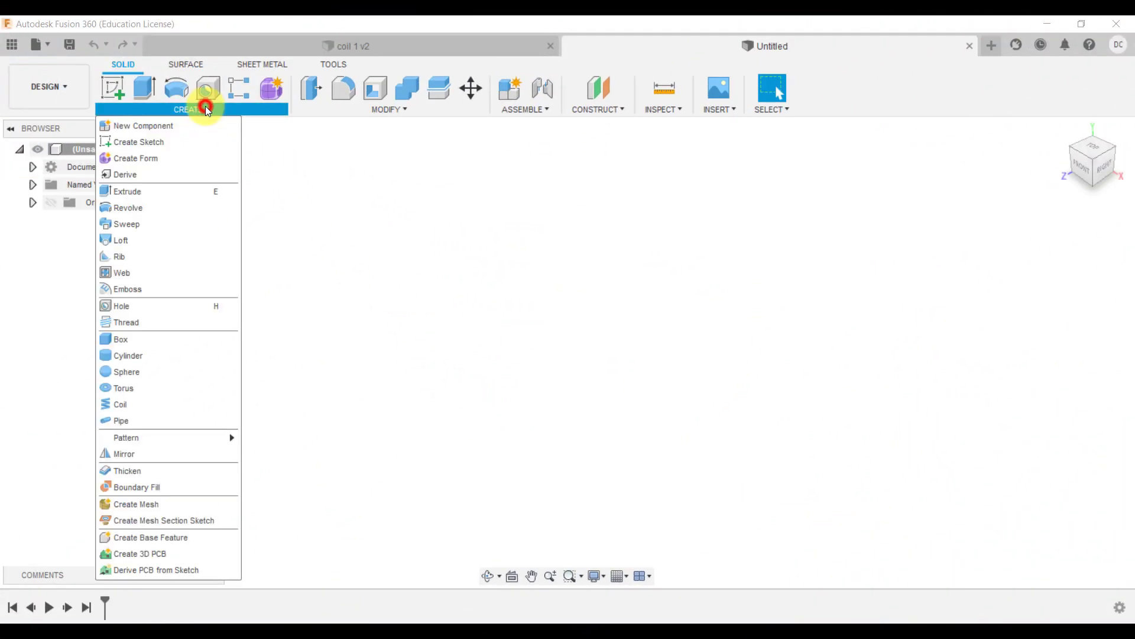
click(172, 402)
click(565, 380)
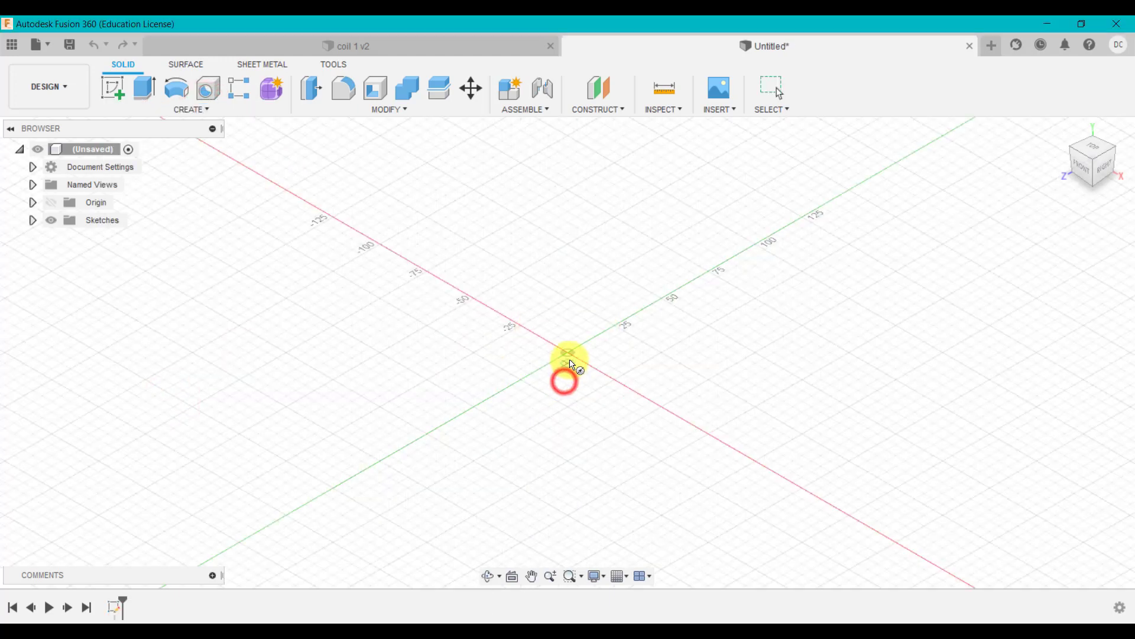
click(569, 353)
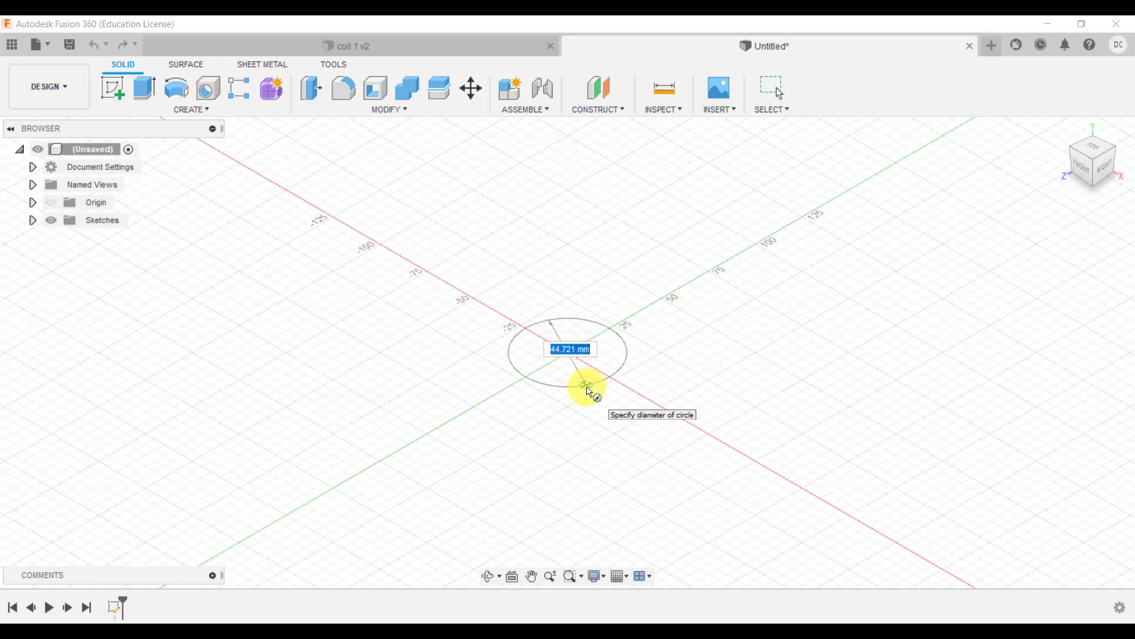
text(50)
key(Return)
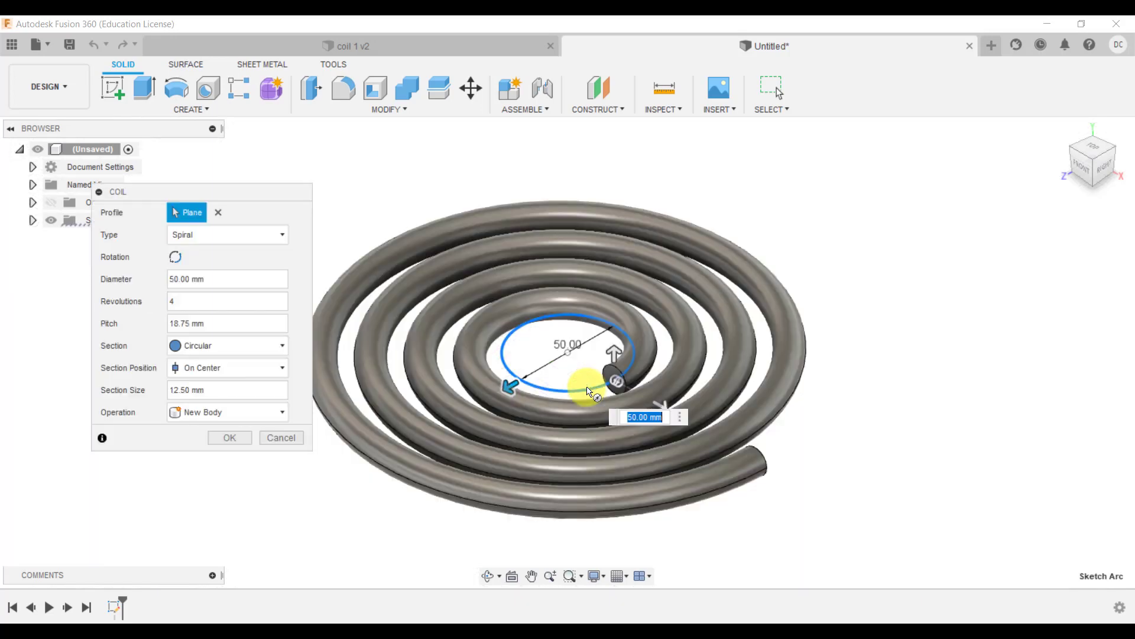
- Change the coil's type to Revolution and Height and set both its diameter and height to 80 mm
click(260, 236)
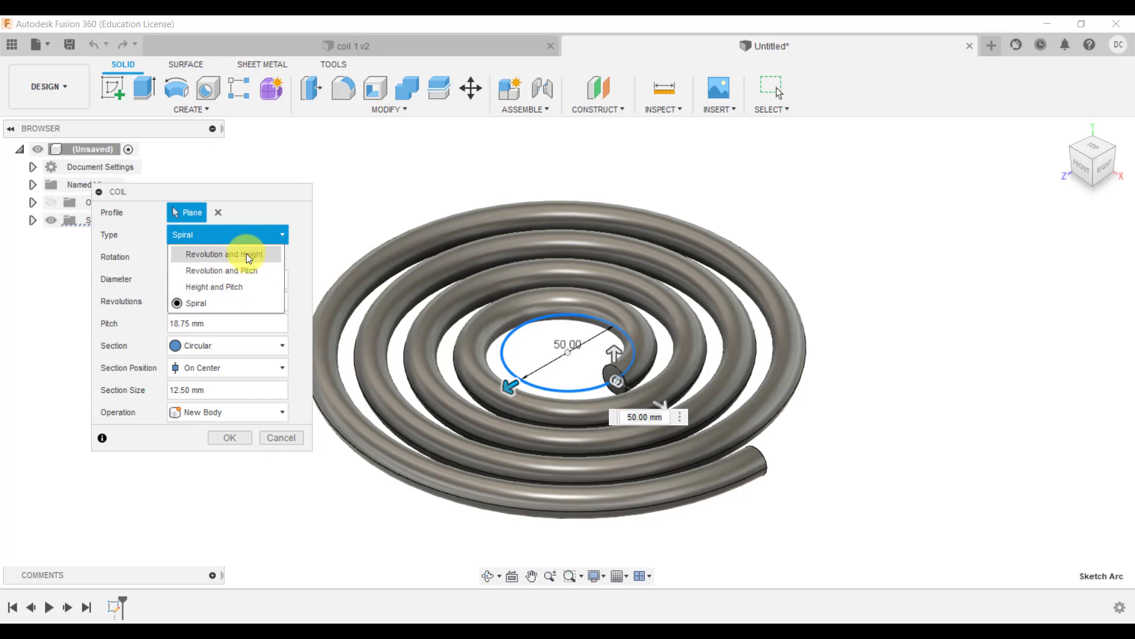
click(246, 255)
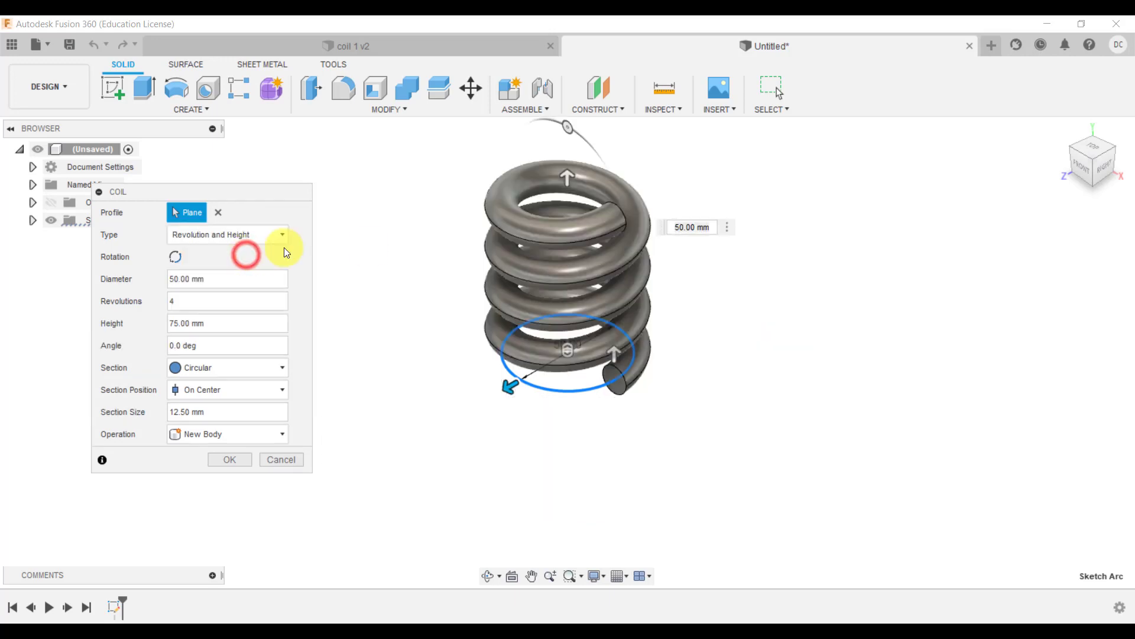
click(1081, 171)
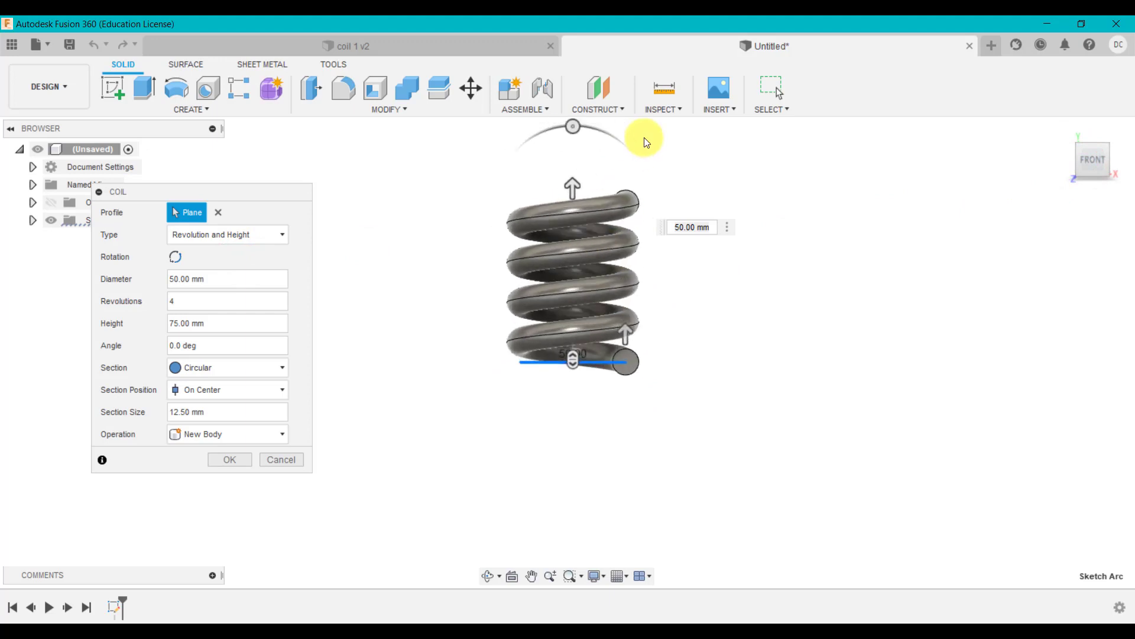
drag(213, 279, 166, 279)
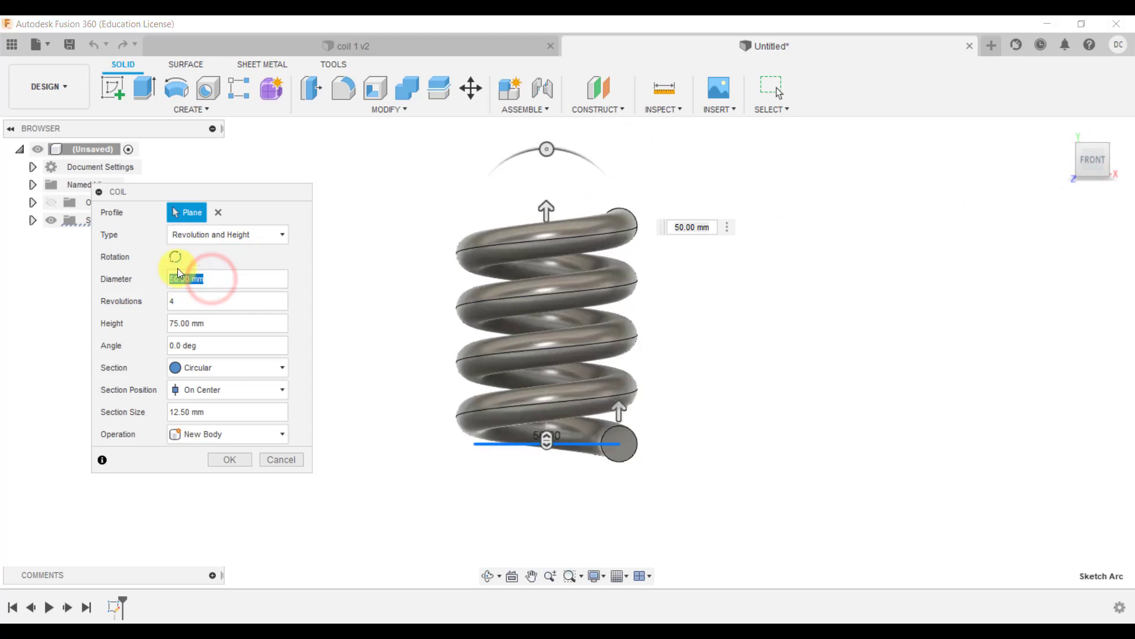
text(80)
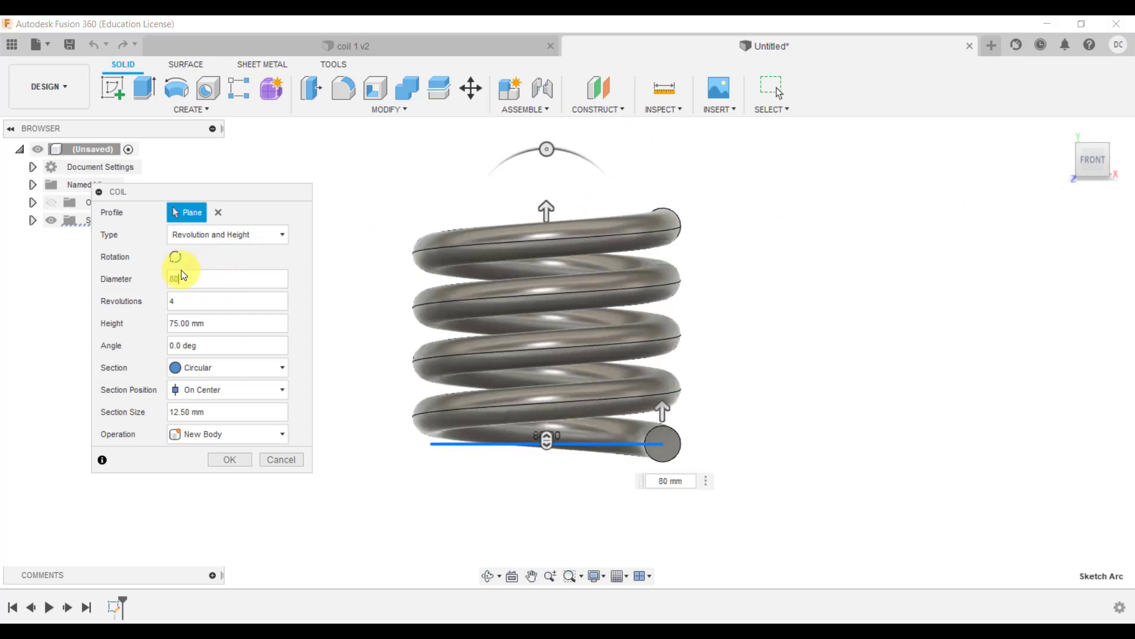
click(211, 323)
text(80)
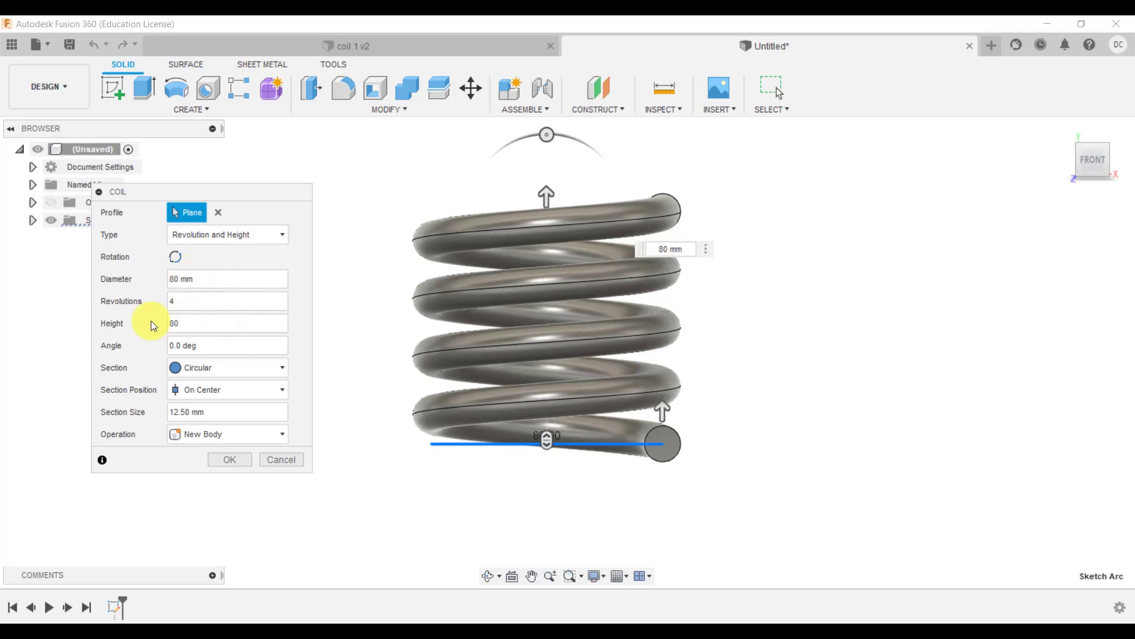
- Try a 20-degree angle on the coil while viewing it from the front and change the angle to -20 degrees
click(1063, 128)
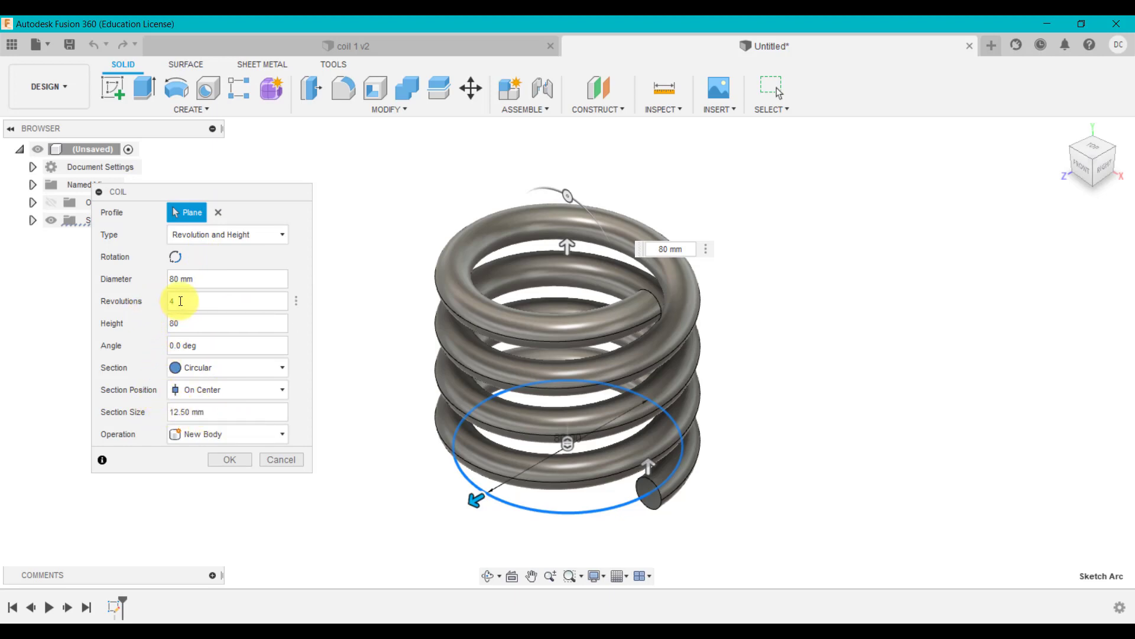
click(201, 349)
click(1082, 173)
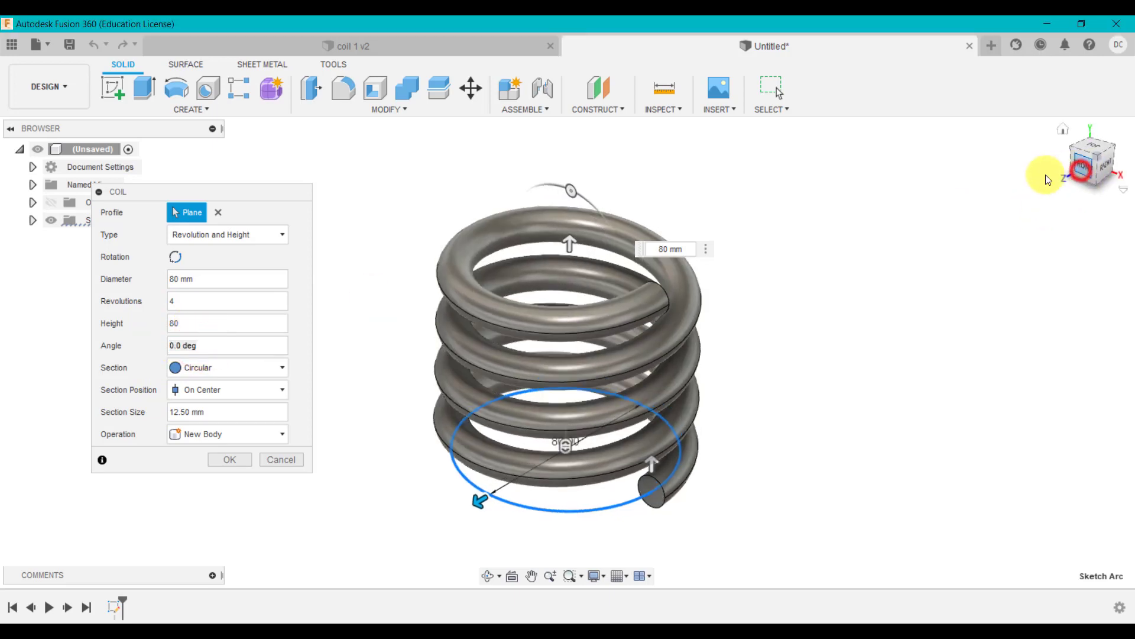
click(228, 345)
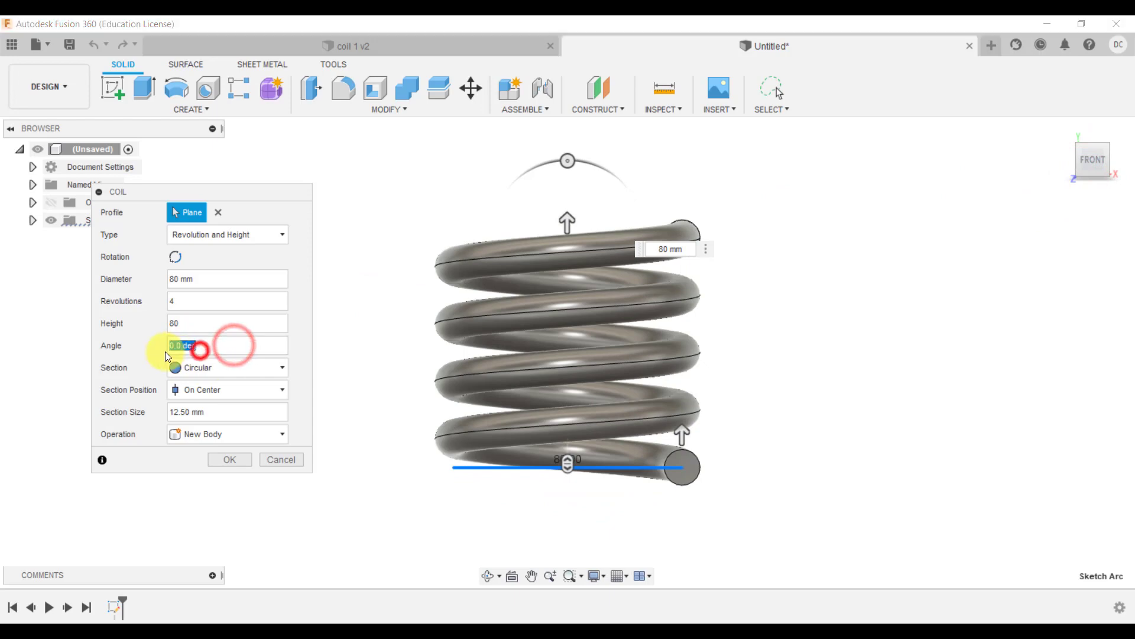
text(20)
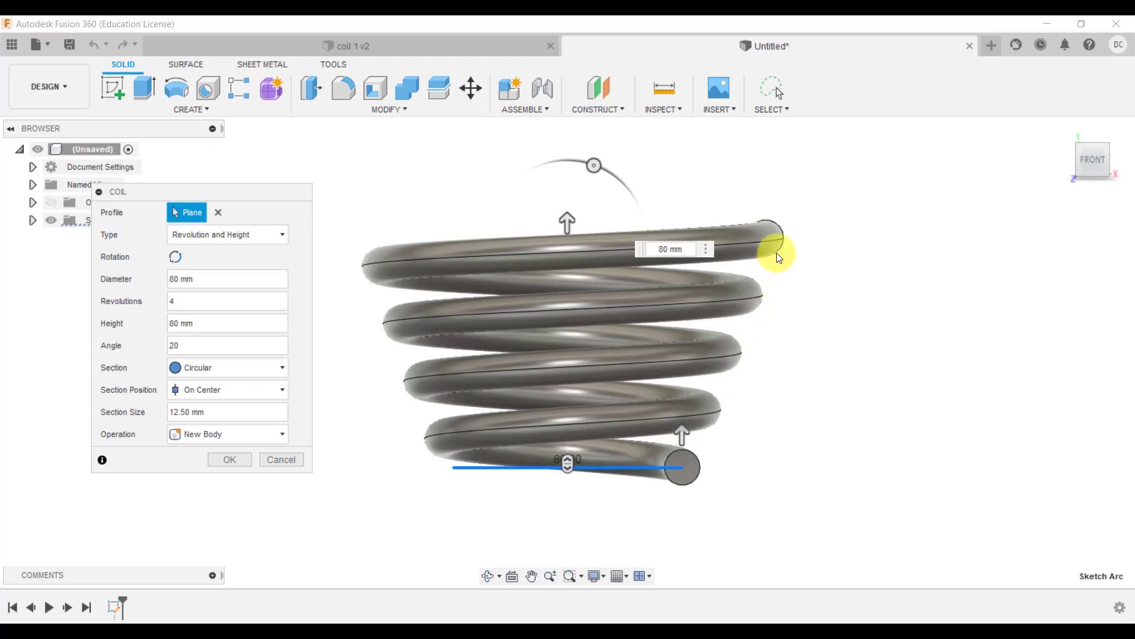
double_click(183, 345)
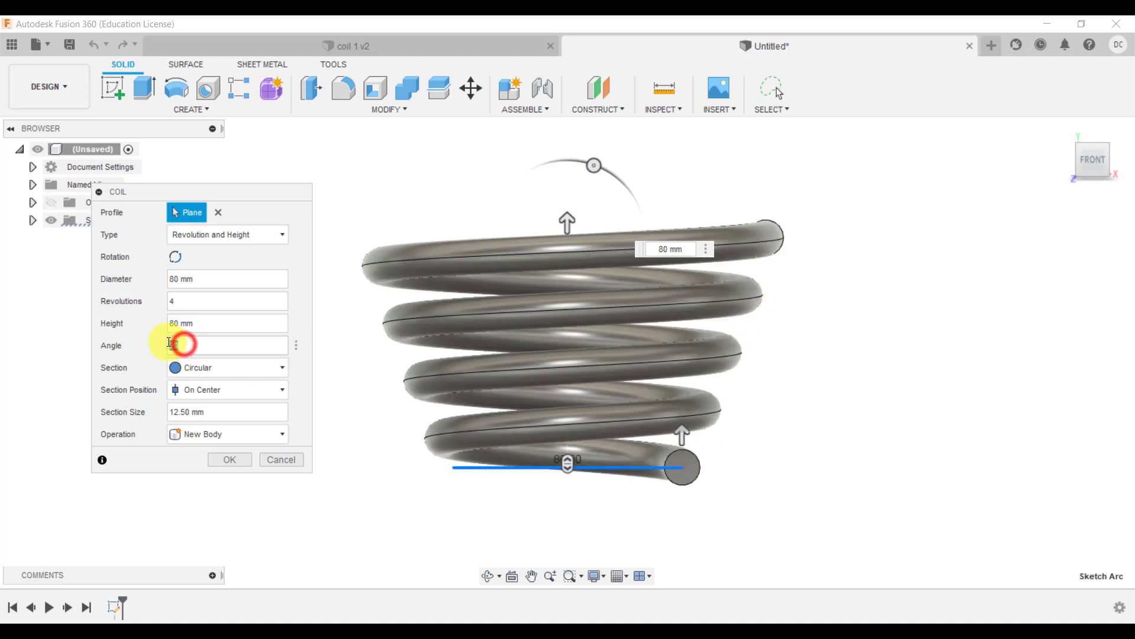
text(-20)
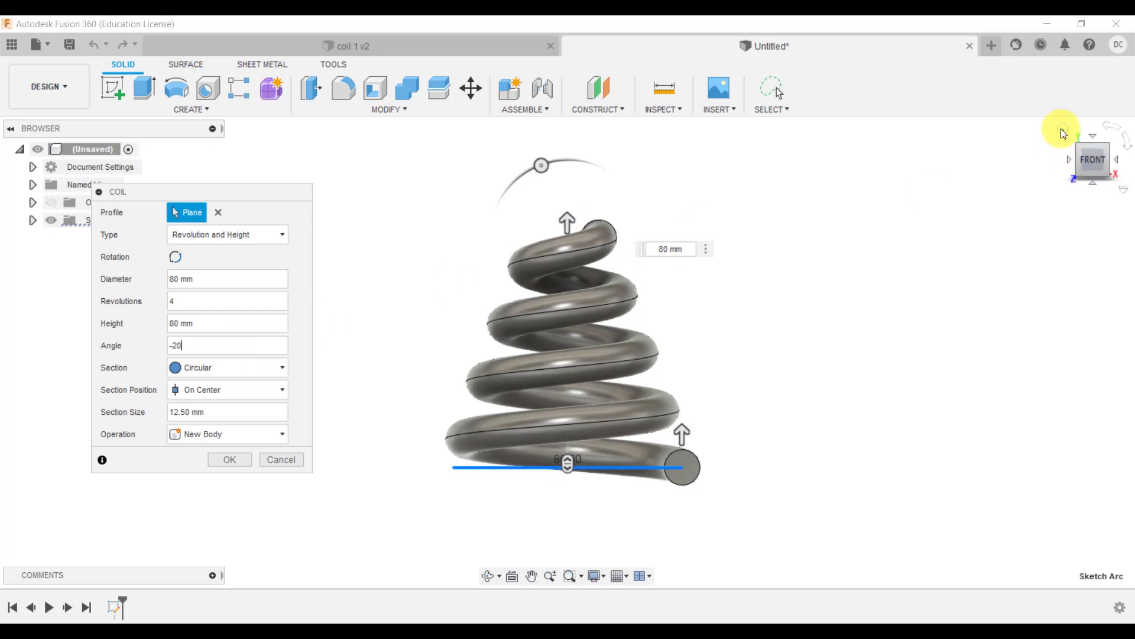
- Place the circular section Inside the base circle and set the section size to 8 mm
click(1062, 130)
click(1091, 146)
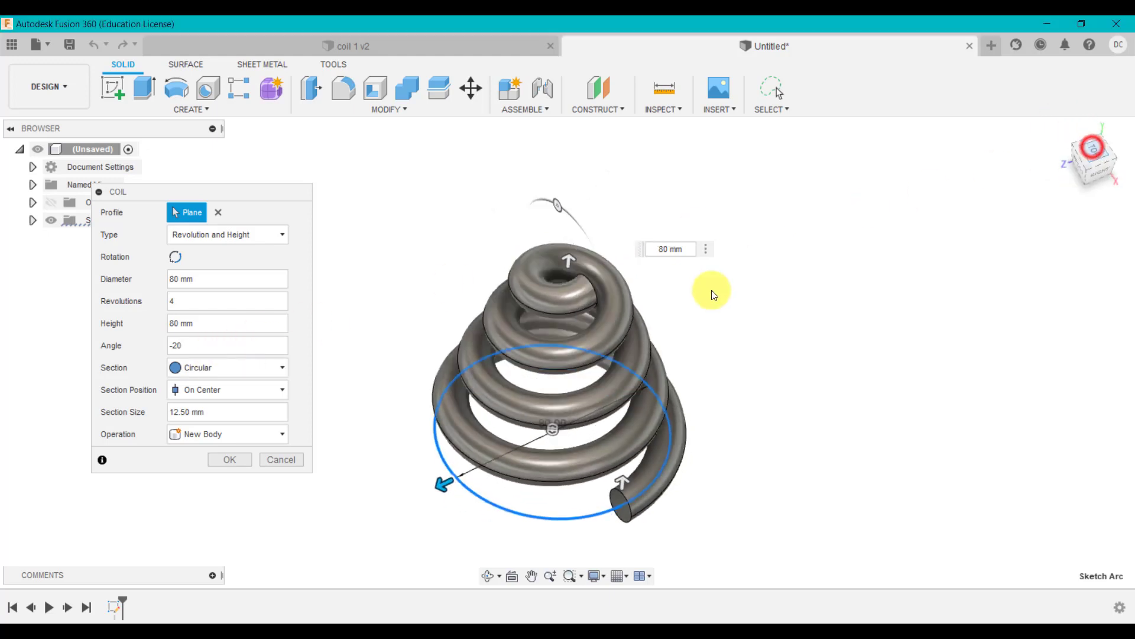
click(201, 389)
click(208, 409)
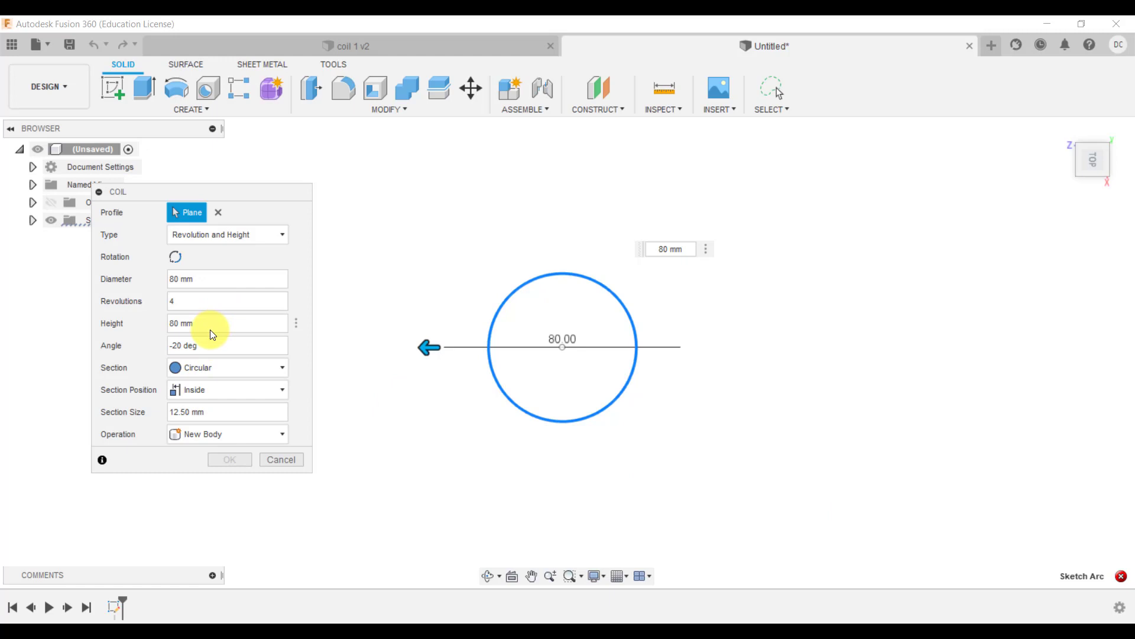
click(209, 414)
text(8)
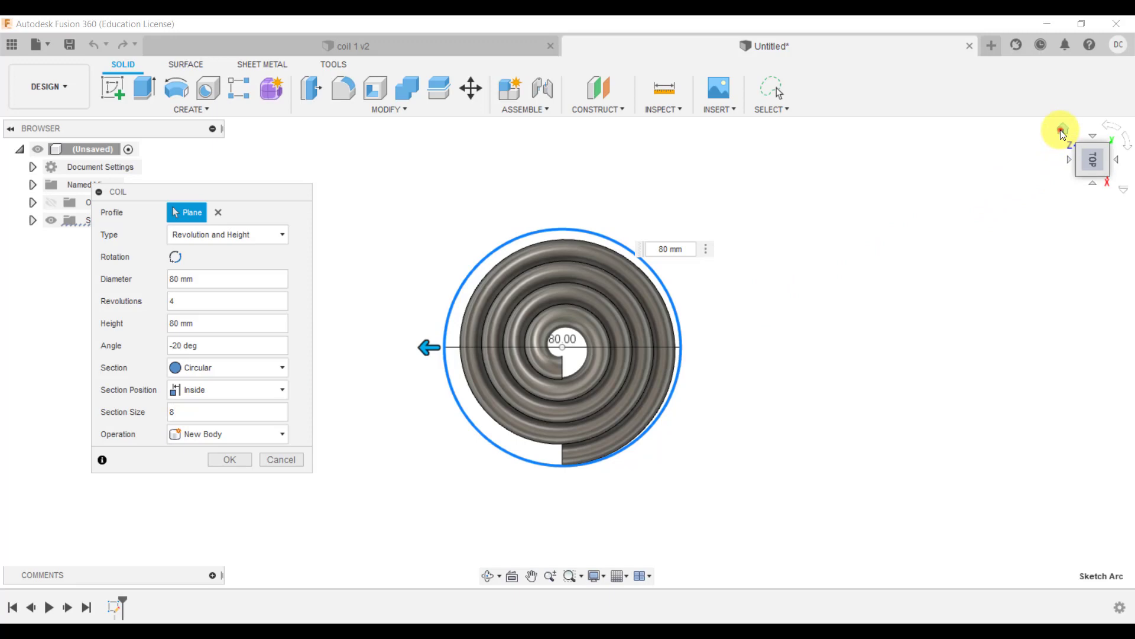
- Return to the home view and complete the tapered coil as a new body
click(1059, 129)
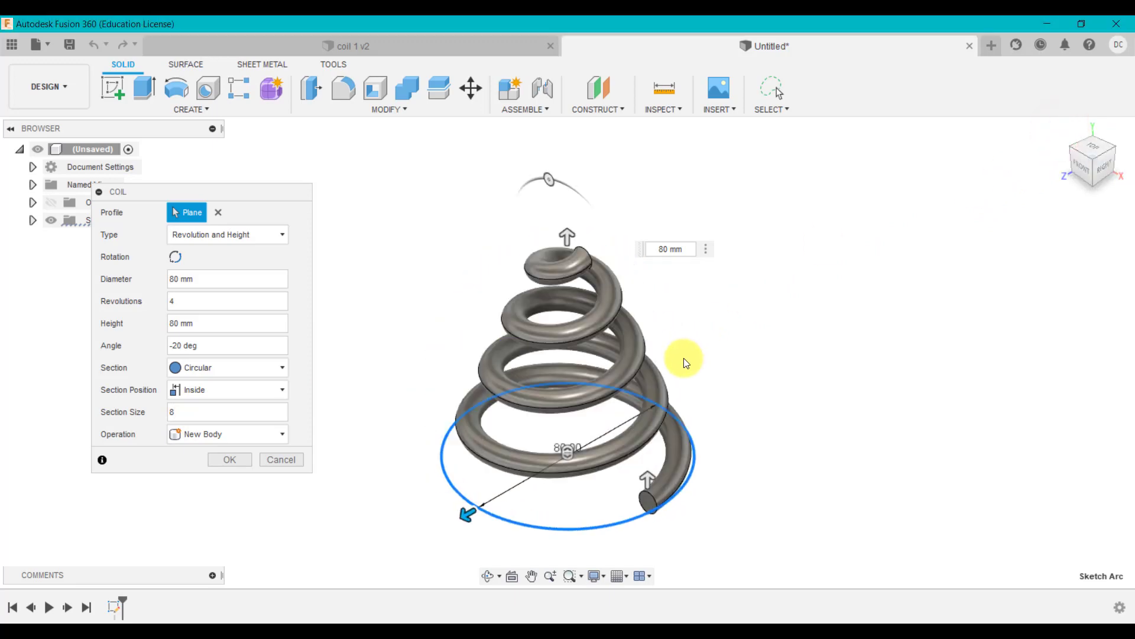
scroll(686, 356, up, 1)
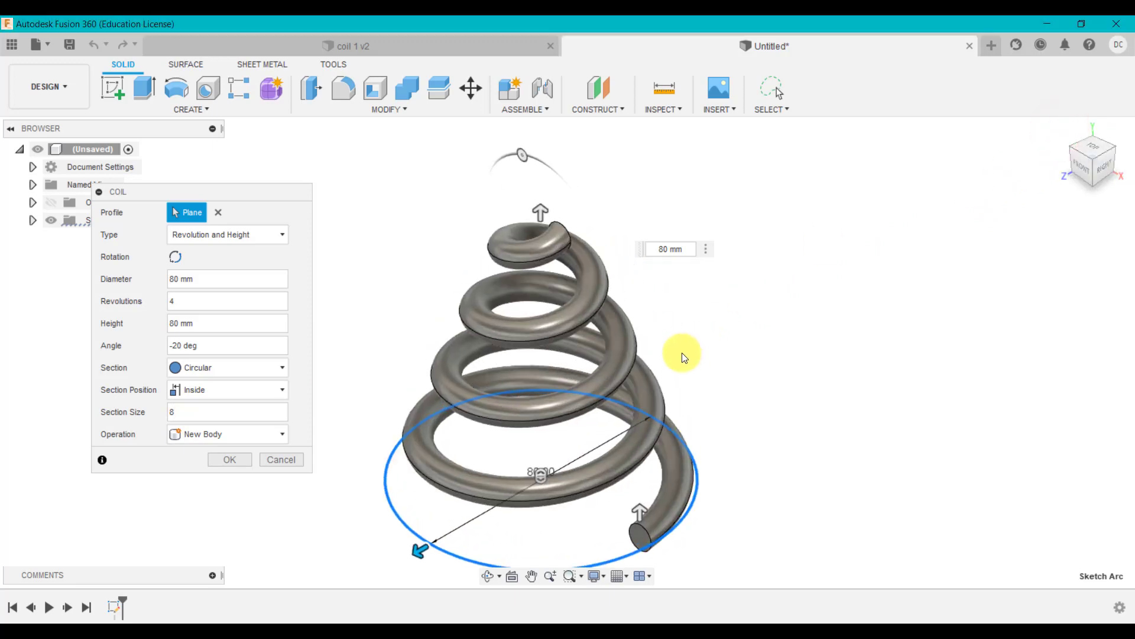
click(228, 459)
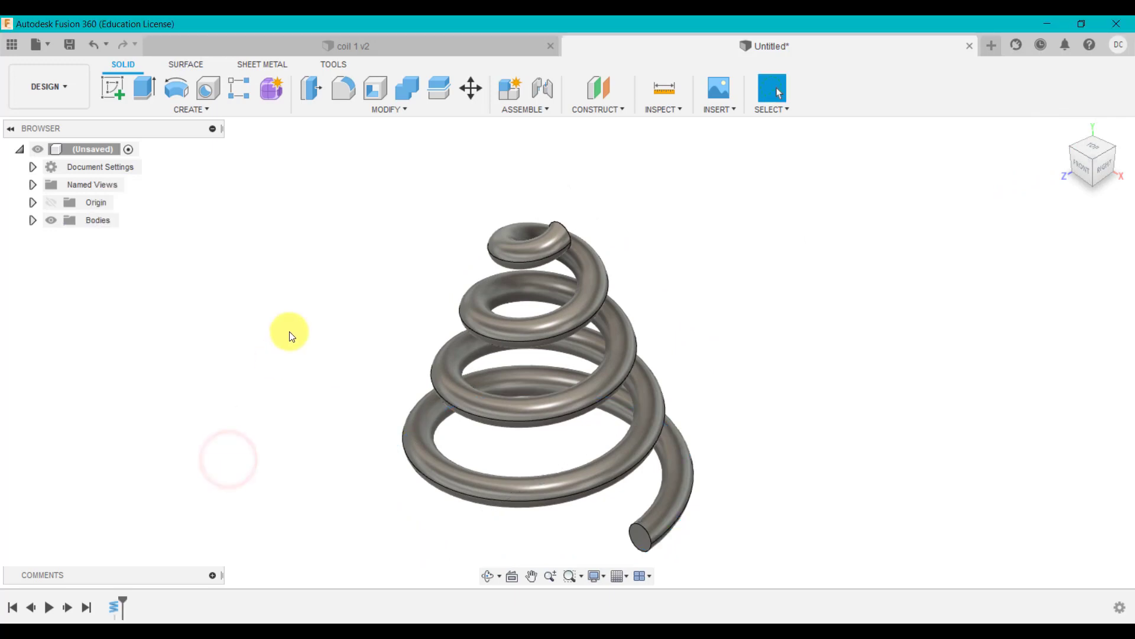